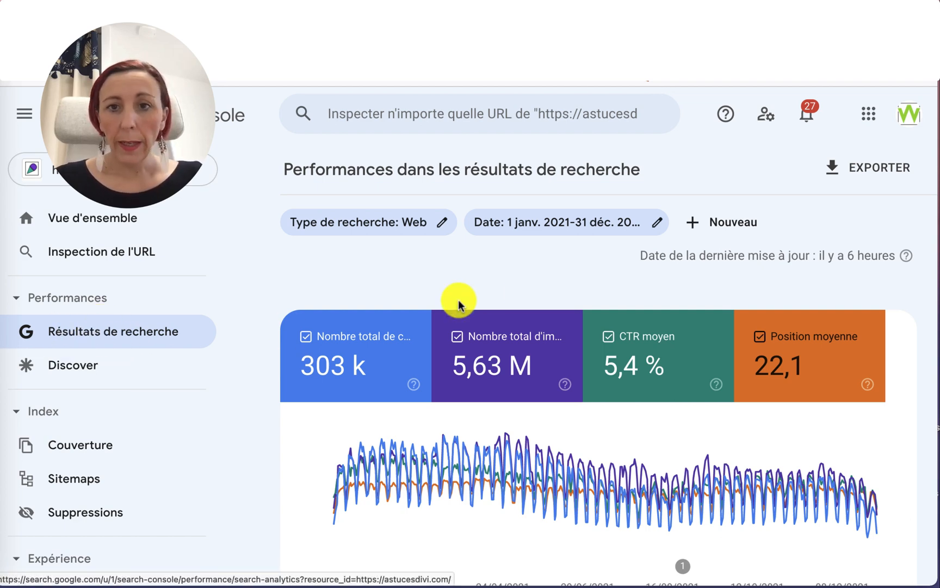
Apply a custom date range from 2021-01-01 to 2021-12-31 to the search results performance report.
click(515, 226)
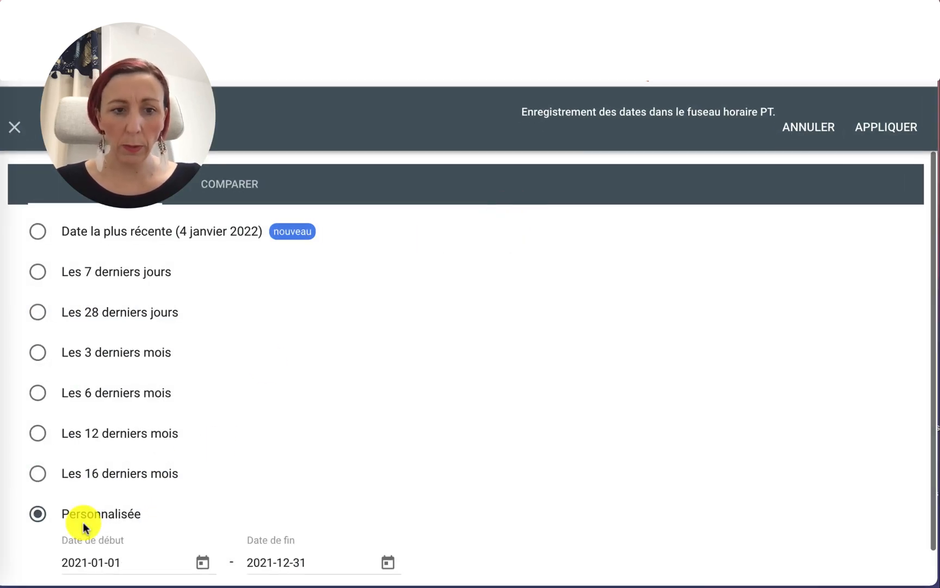
scroll(79, 515, down, 1)
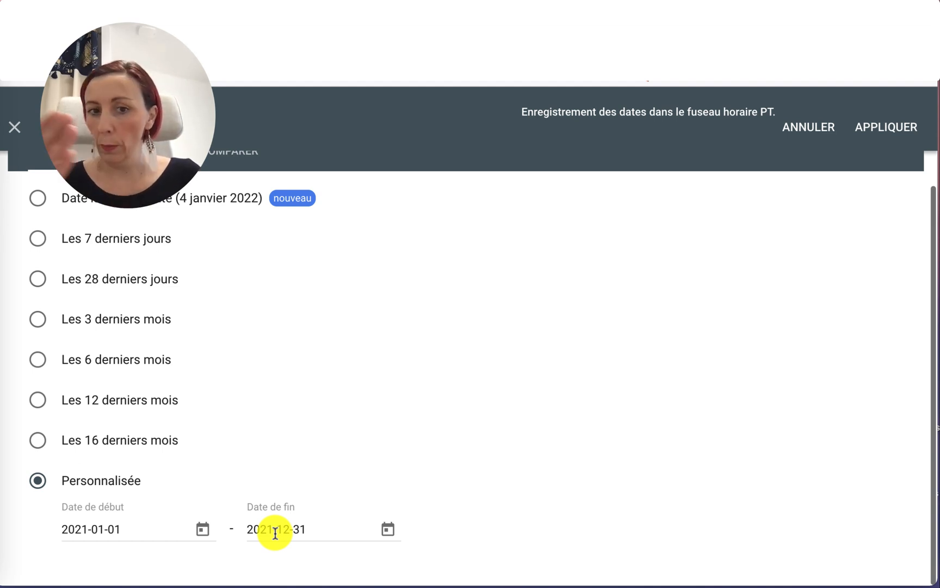
click(878, 129)
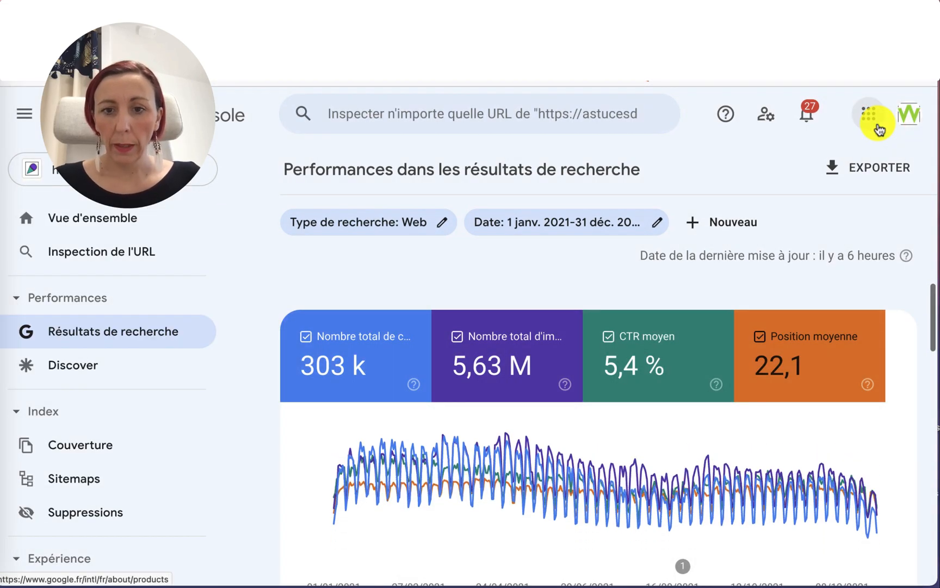
Review the report's totals, chart and top pages table for the period.
scroll(671, 332, down, 2)
scroll(657, 357, up, 2)
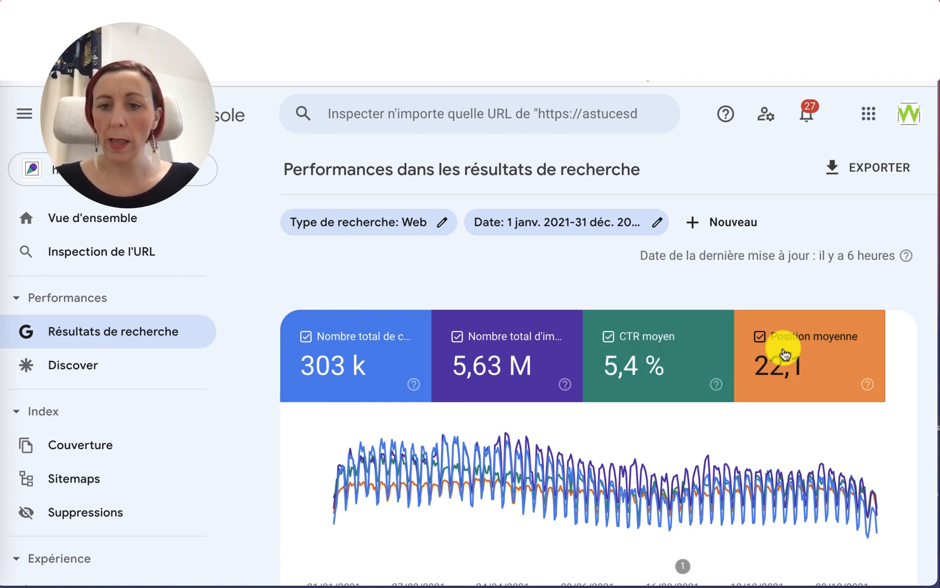
scroll(750, 451, down, 3)
scroll(751, 452, down, 2)
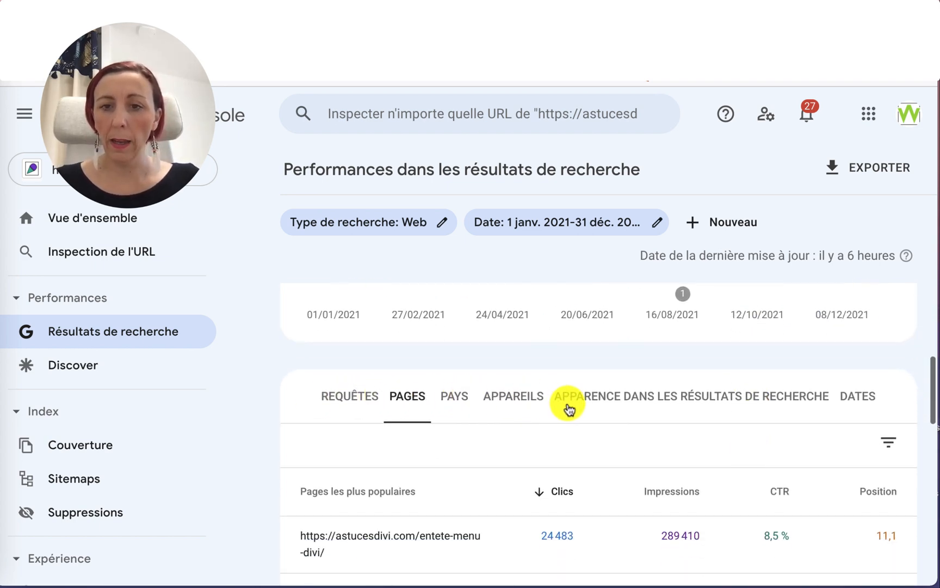
scroll(566, 405, down, 2)
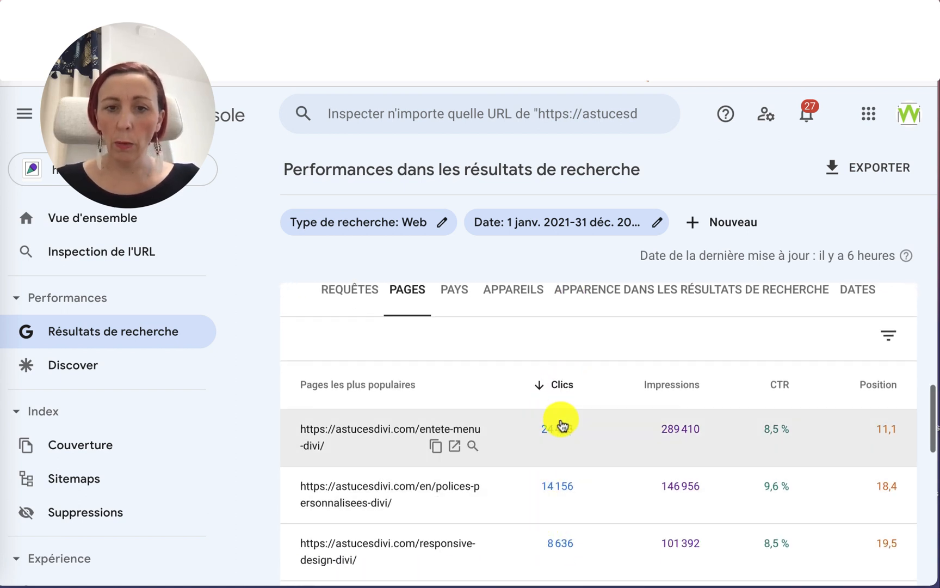
scroll(562, 551, down, 6)
scroll(563, 553, down, 2)
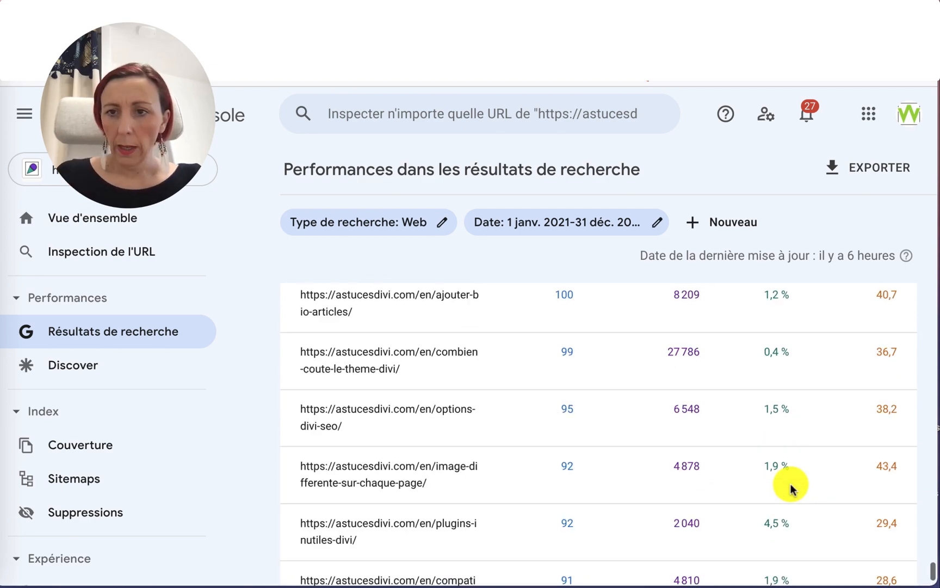
scroll(787, 487, up, 10)
scroll(792, 490, up, 15)
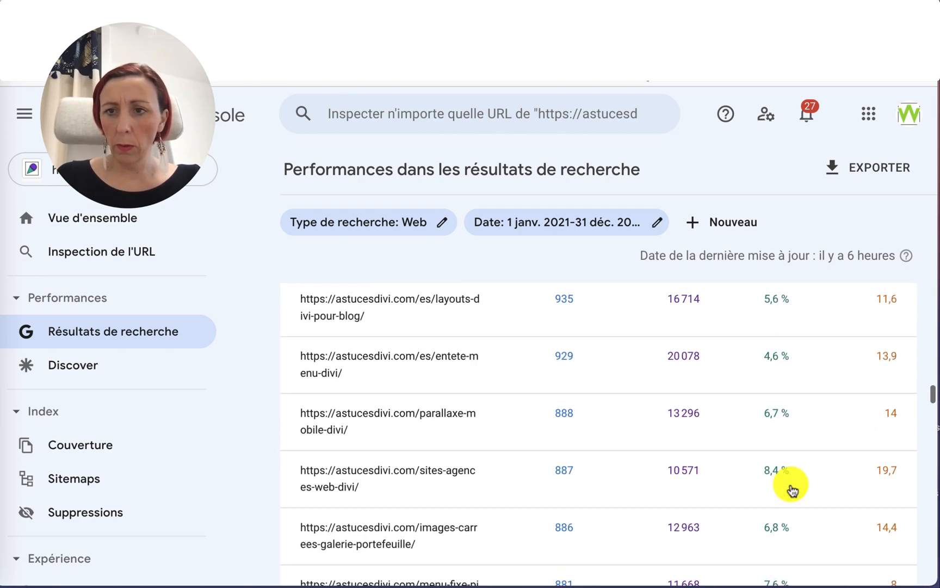
Export the performance report in Excel format and save the file.
click(853, 173)
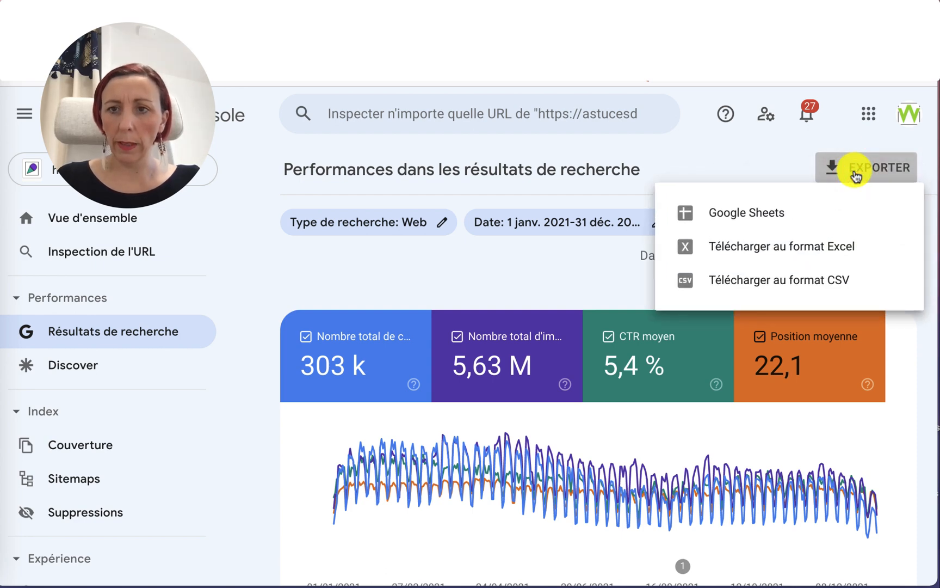
click(750, 253)
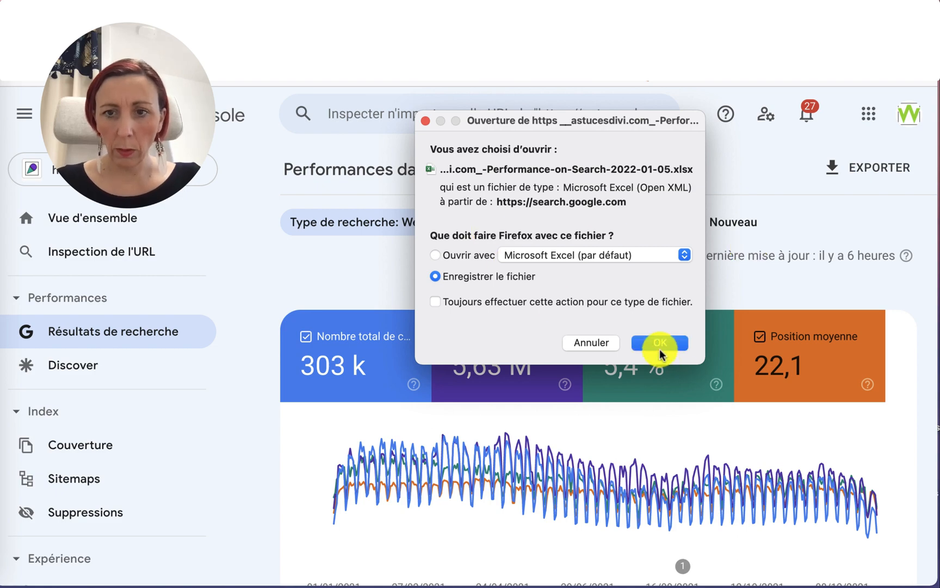
click(659, 343)
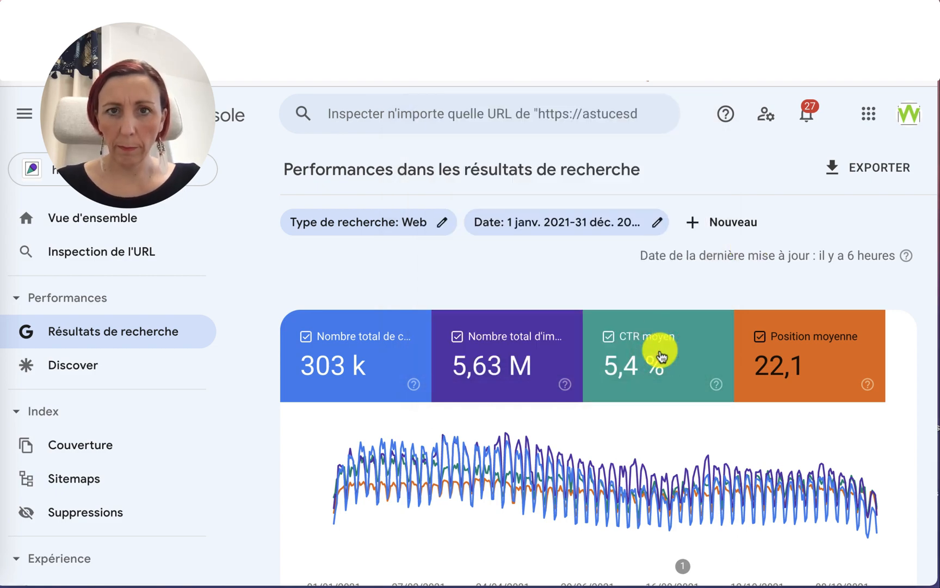
Move the downloaded performance .xlsx file from Downloads onto the desktop.
click(26, 29)
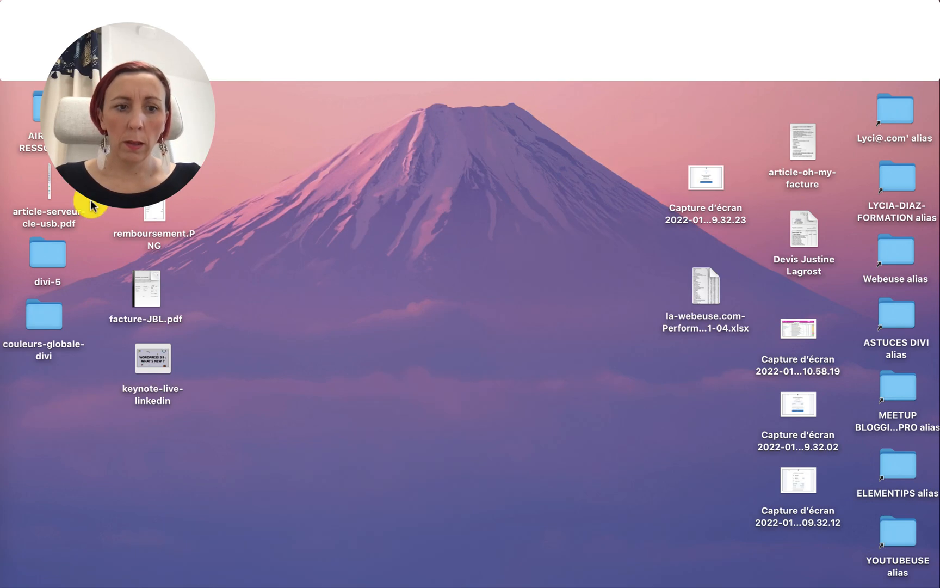
click(4, 527)
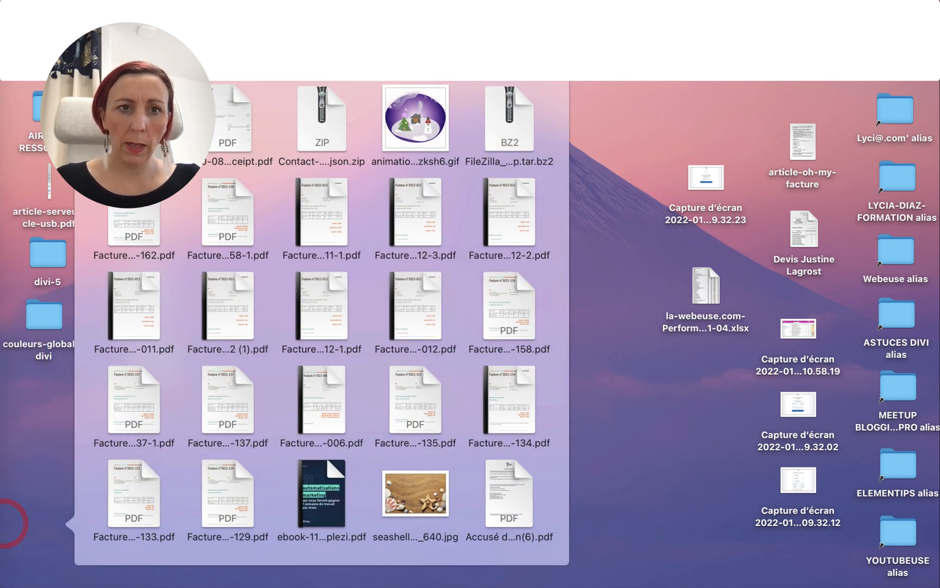
drag(10, 533, 458, 283)
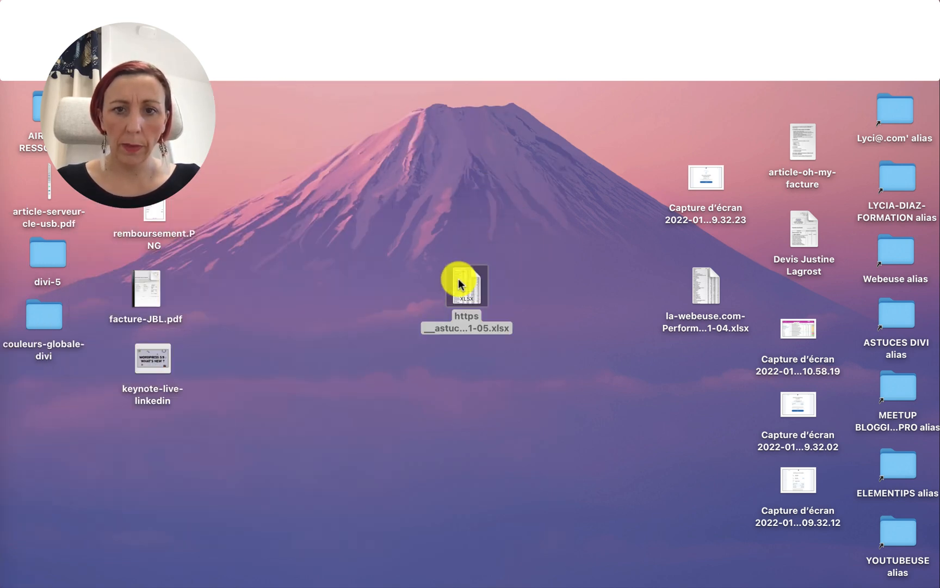
mouse_move(3, 103)
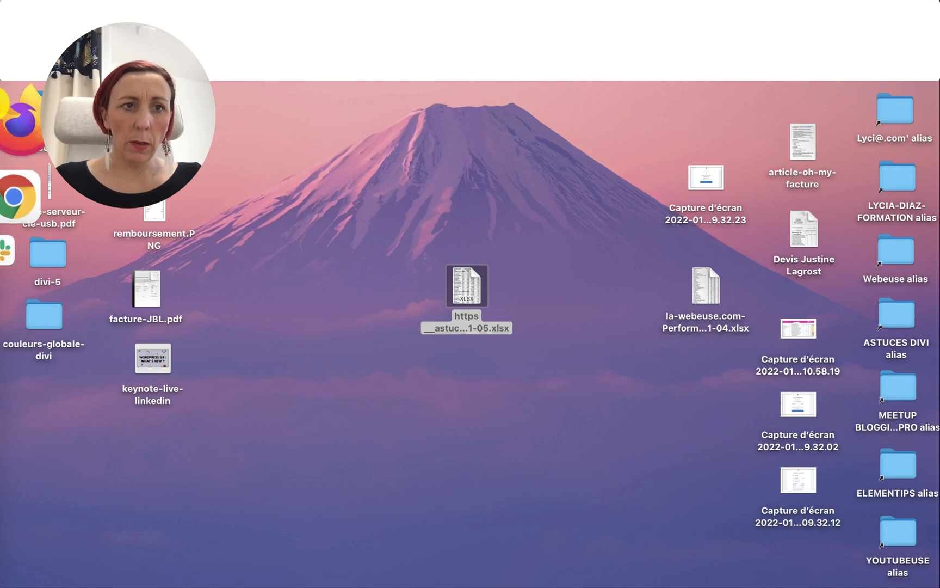
Switch to Airtable in the browser, add a new base to the LaWebeuse workspace and close the Getting started panel.
click(19, 170)
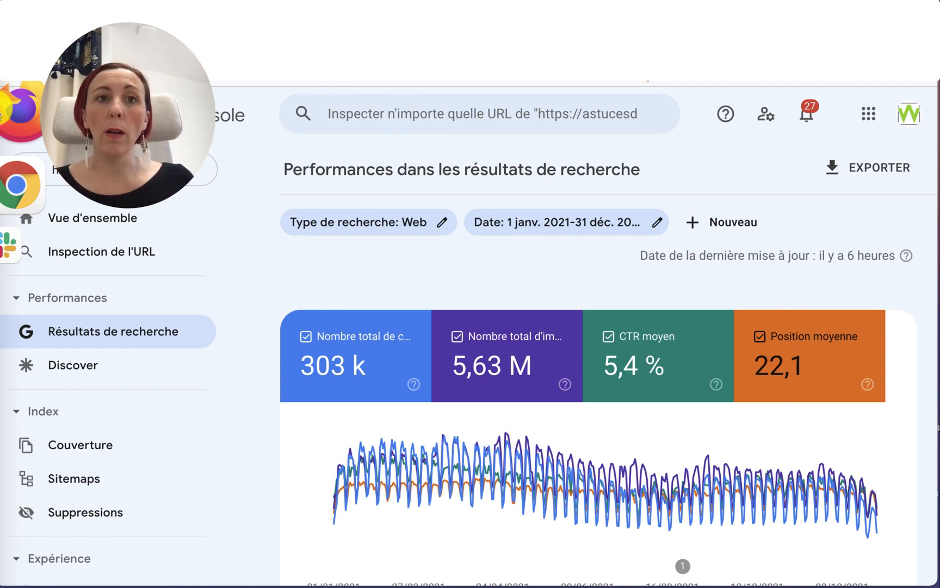
key(ctrl+Tab)
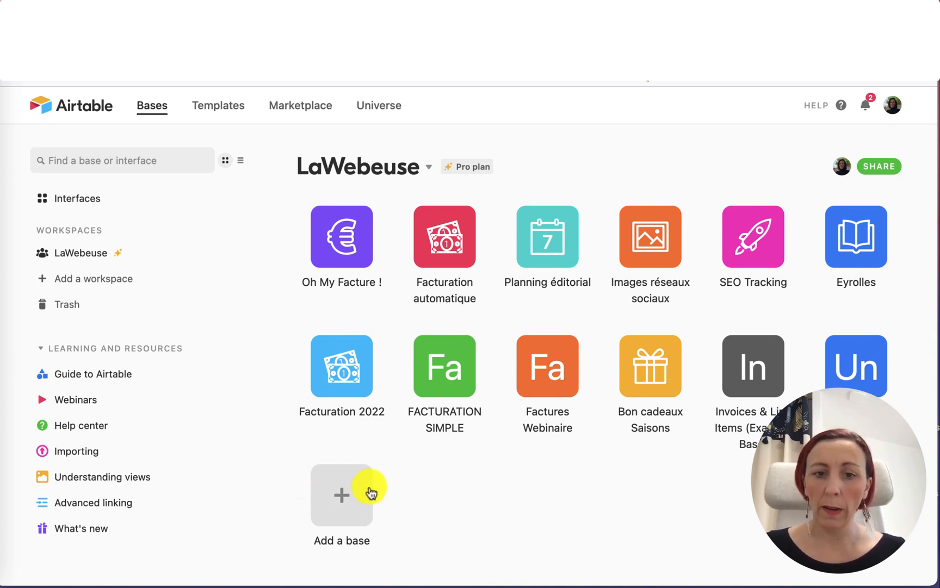
click(343, 509)
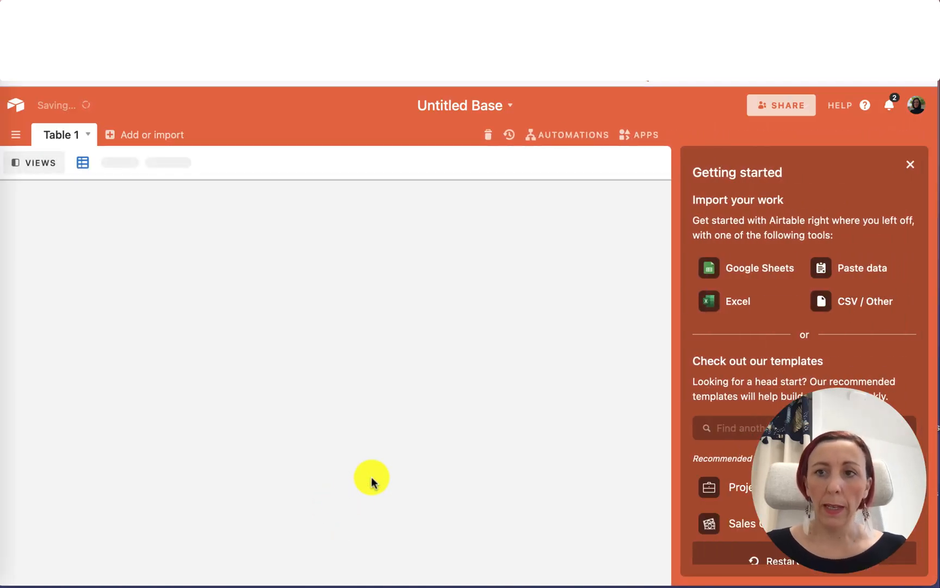
click(905, 163)
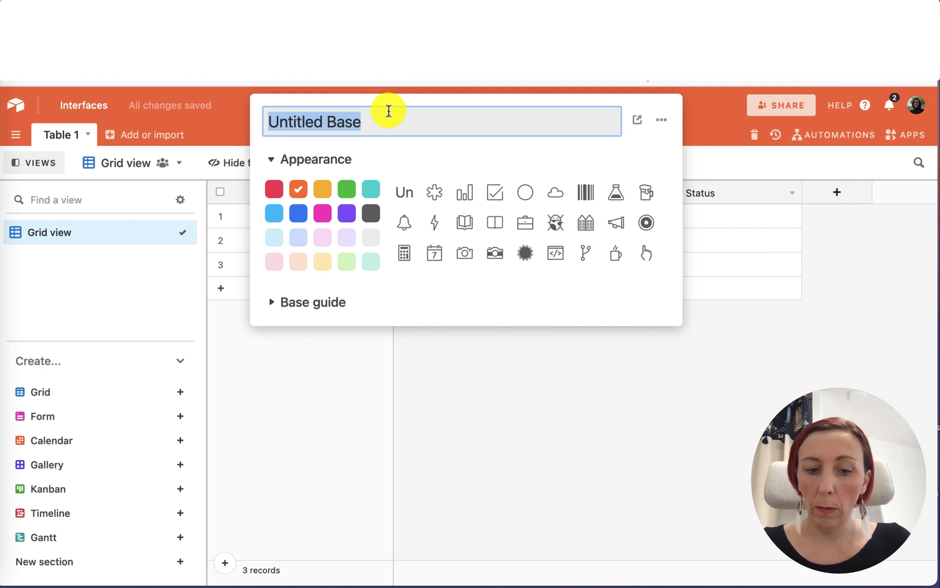
Rename the new base Planning SEO.
text(Planning SEO)
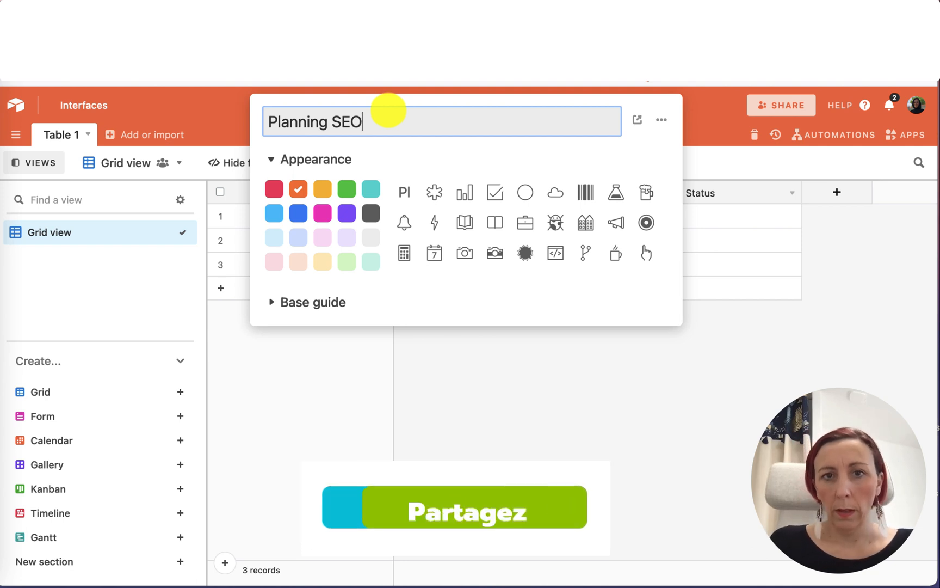
click(585, 397)
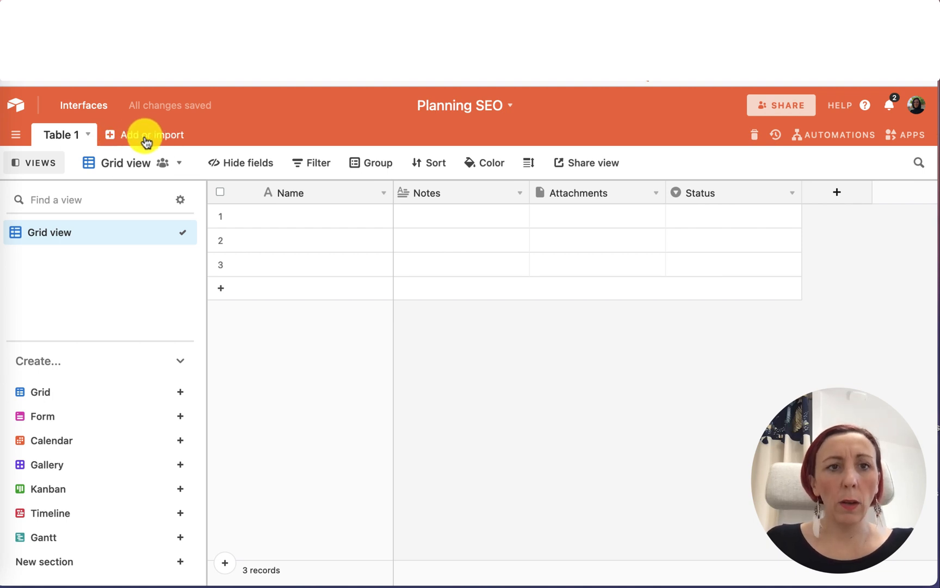
Import the downloaded Search Console performance .xlsx file into the base as a Microsoft Excel quick import.
click(120, 139)
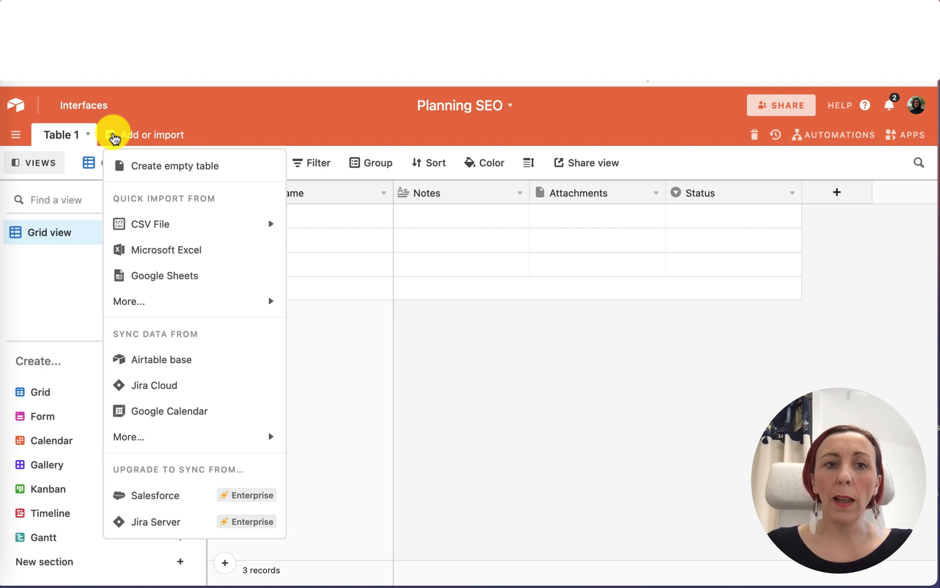
click(180, 251)
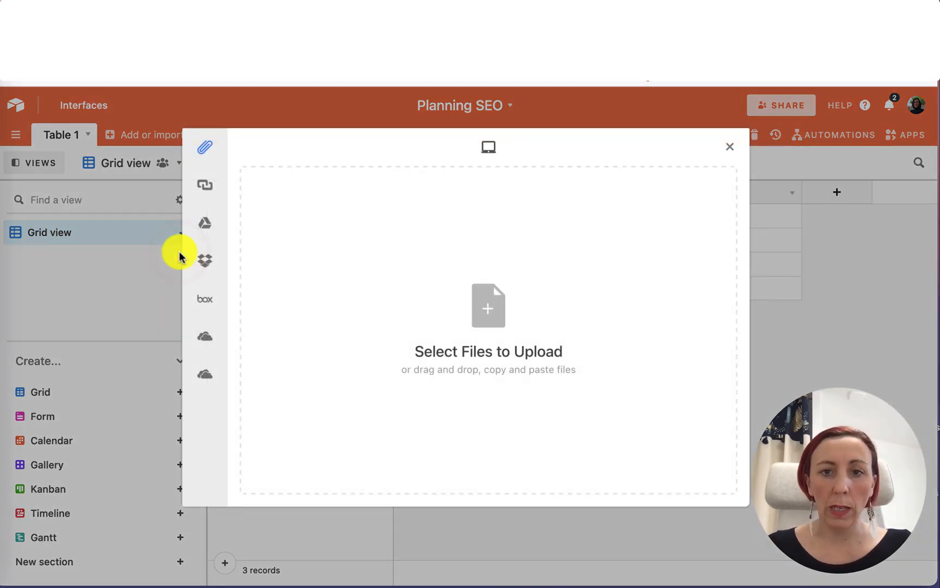
click(475, 313)
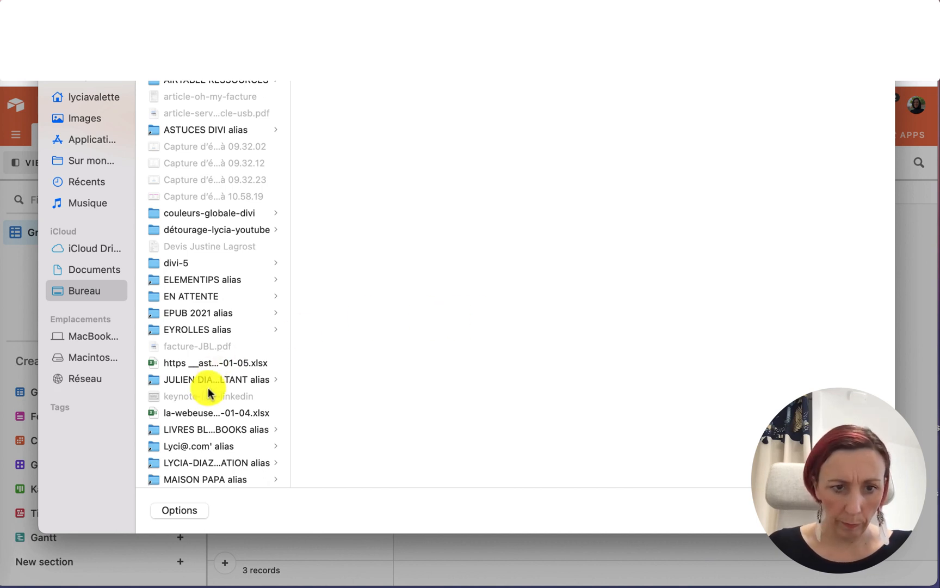
click(206, 363)
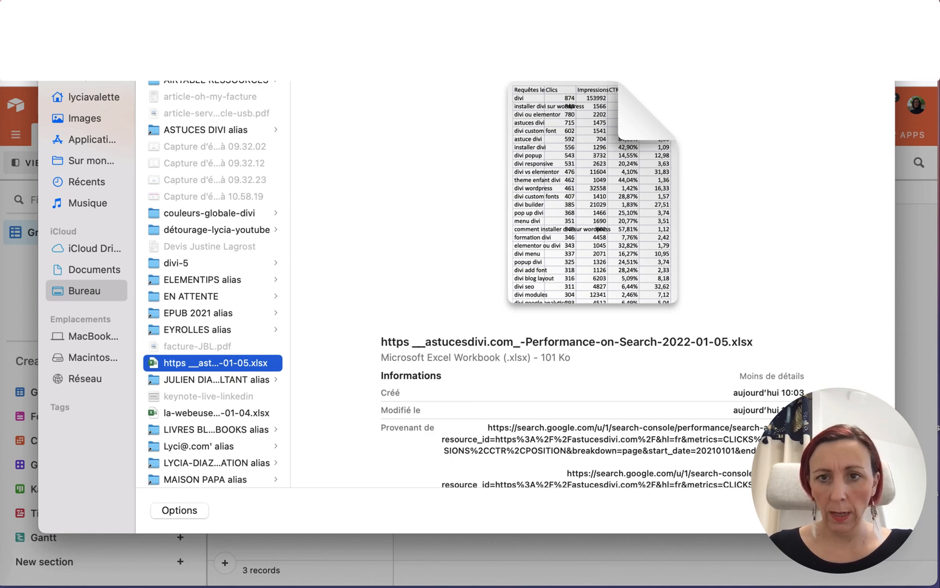
key(Return)
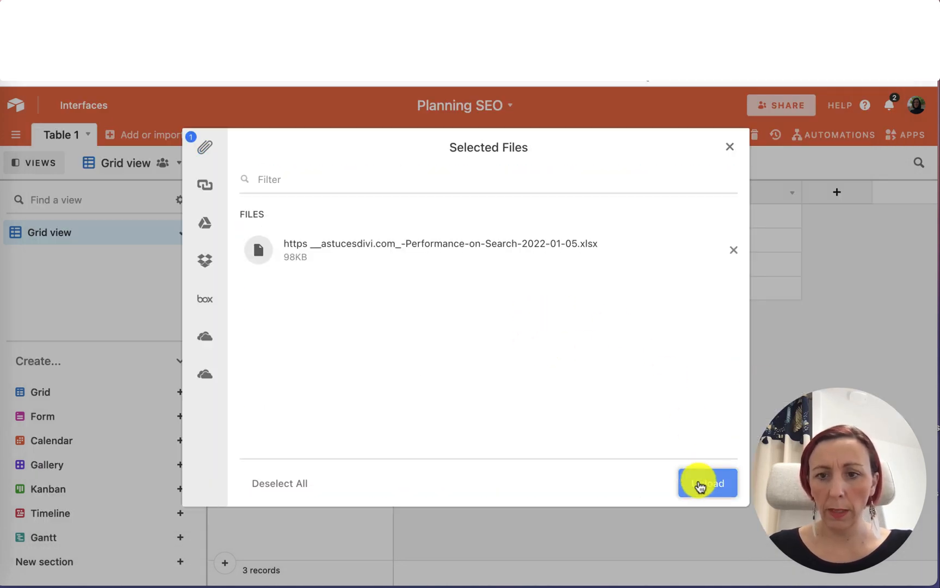
click(700, 482)
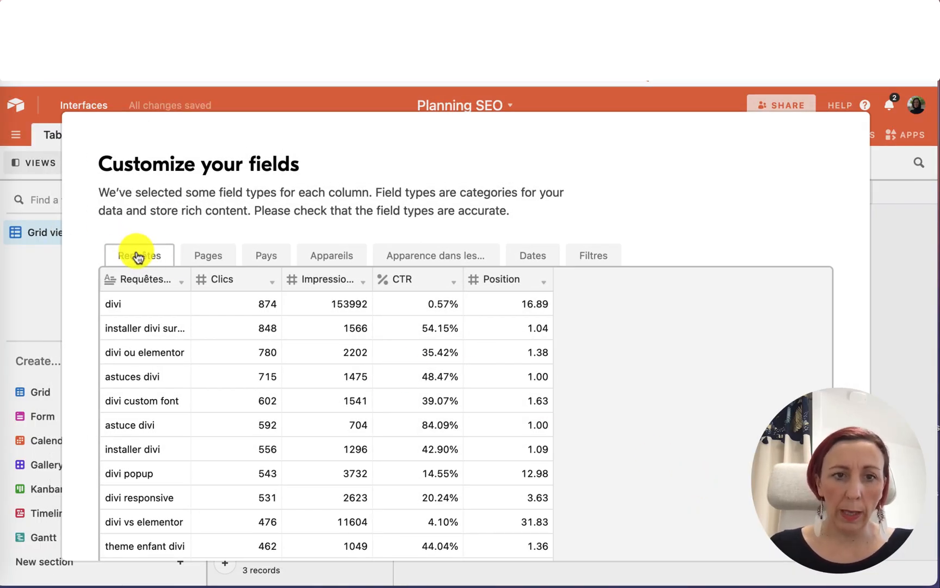
Examine each sheet's columns and field types in the import's field customization dialog.
click(211, 259)
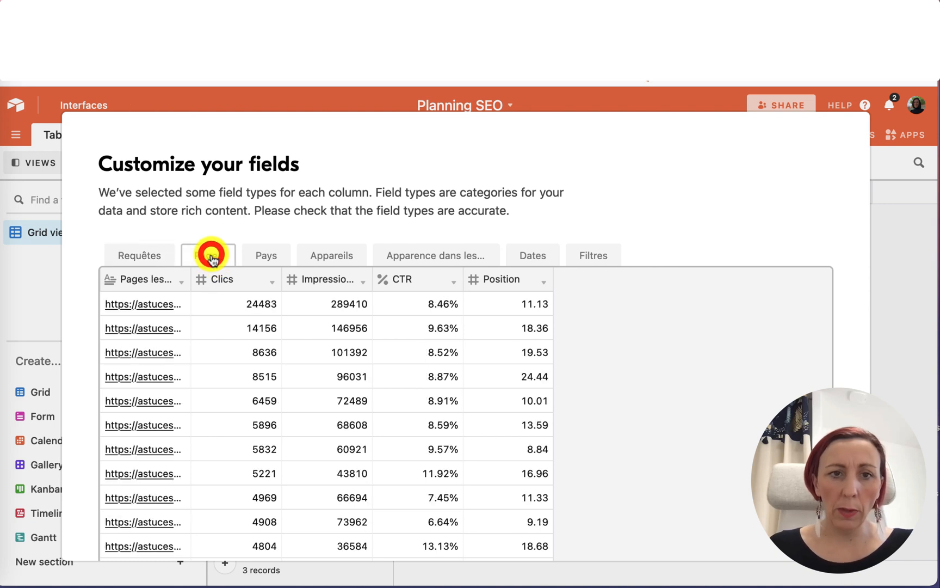
click(271, 254)
click(343, 255)
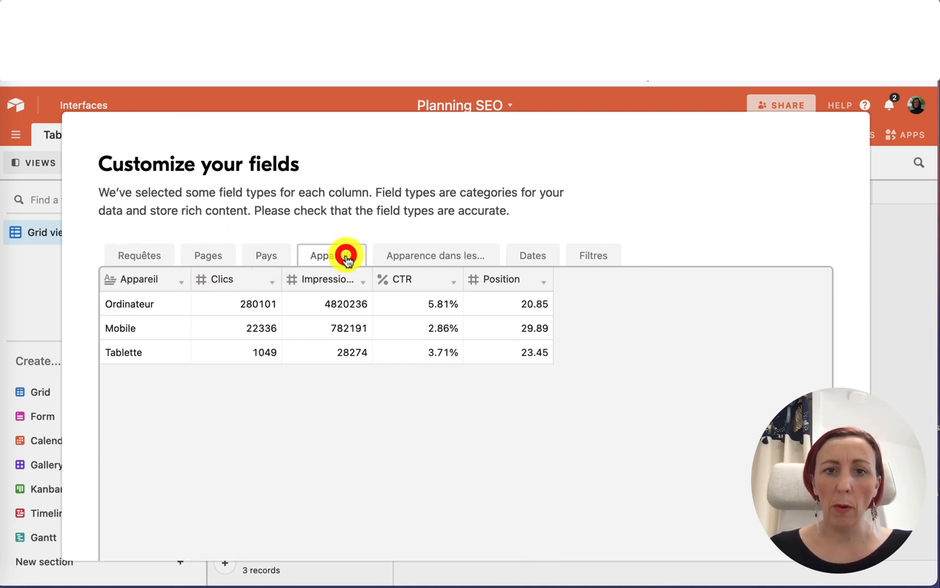
click(416, 259)
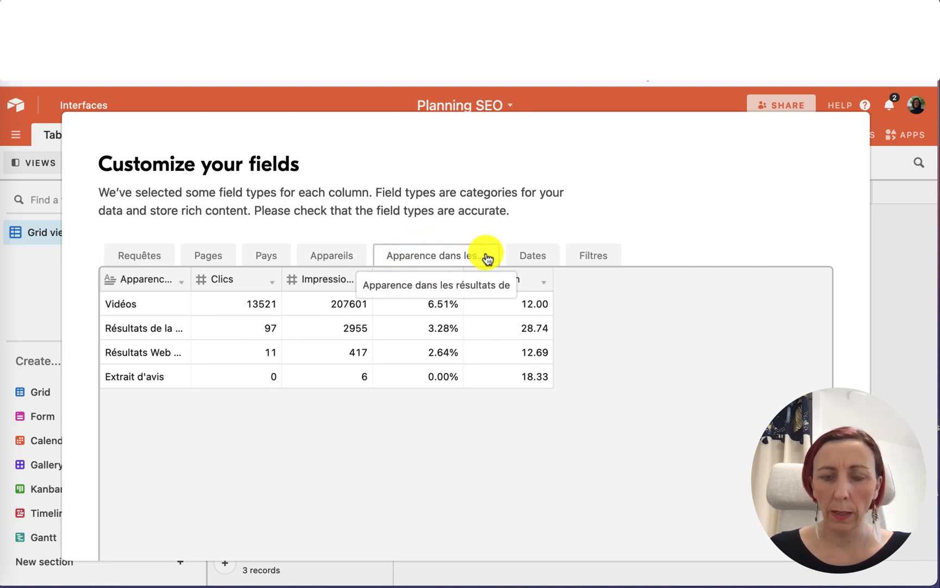
click(520, 261)
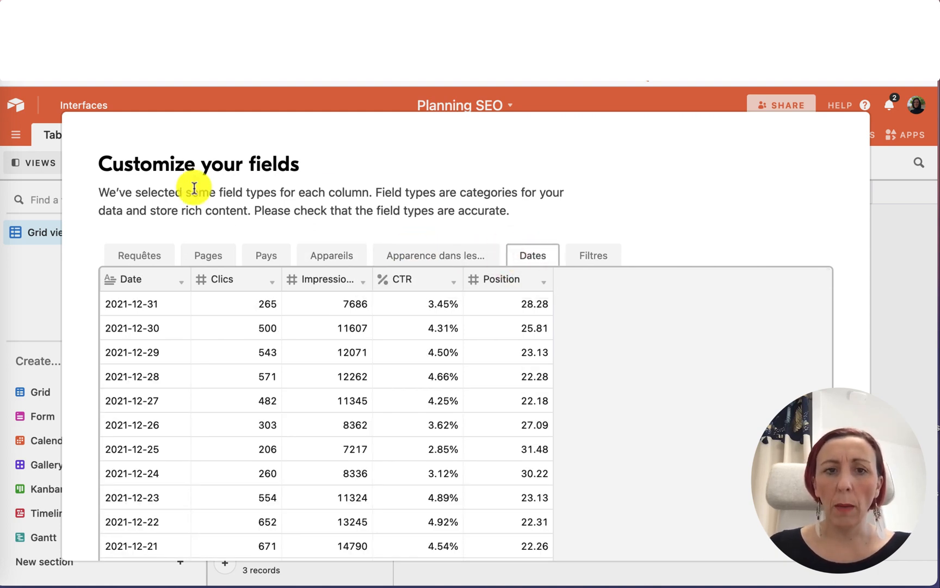
click(154, 254)
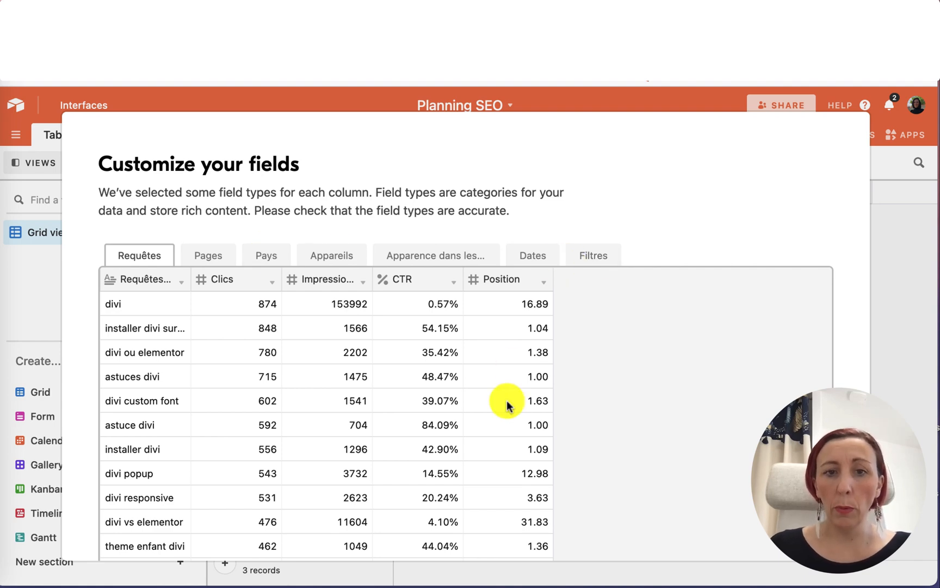
scroll(508, 403, down, 15)
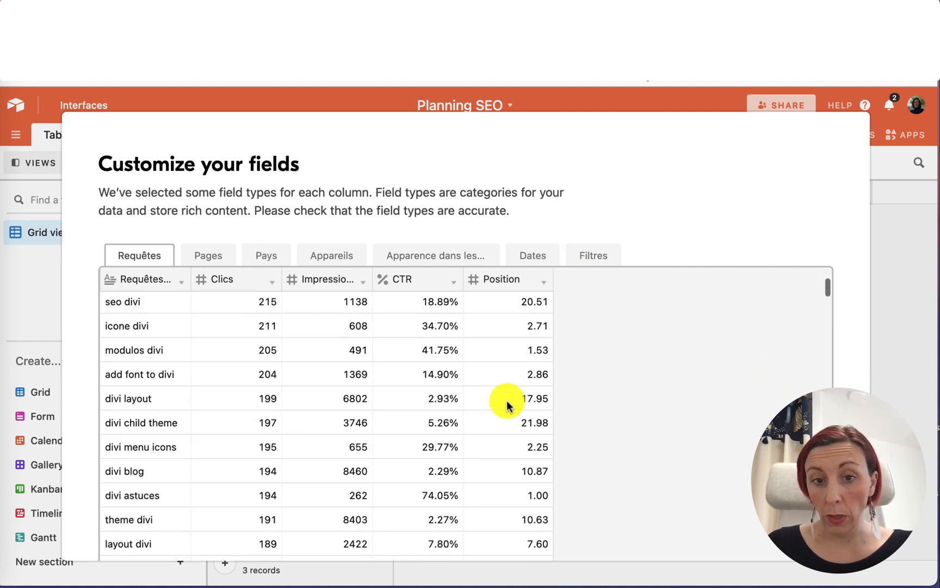
scroll(508, 406, down, 20)
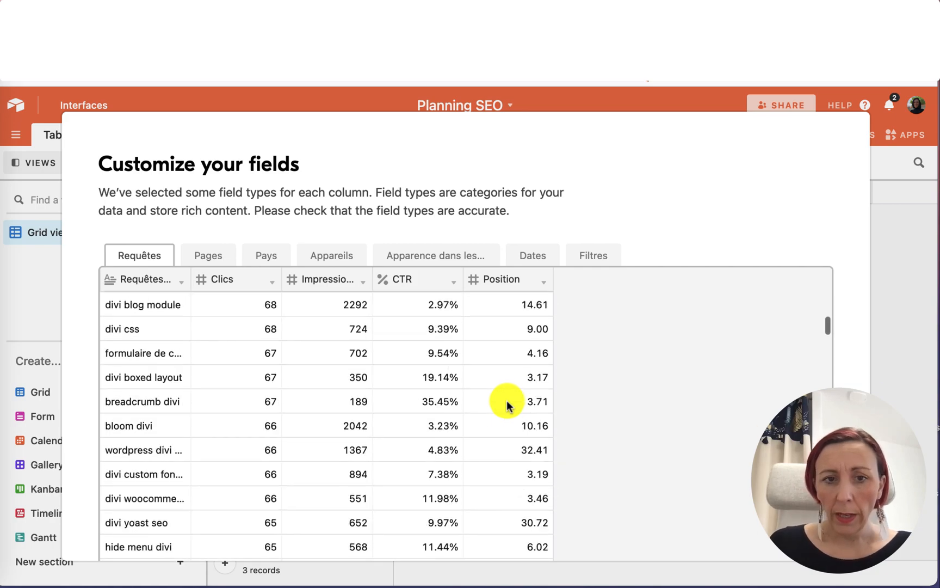
scroll(508, 407, down, 20)
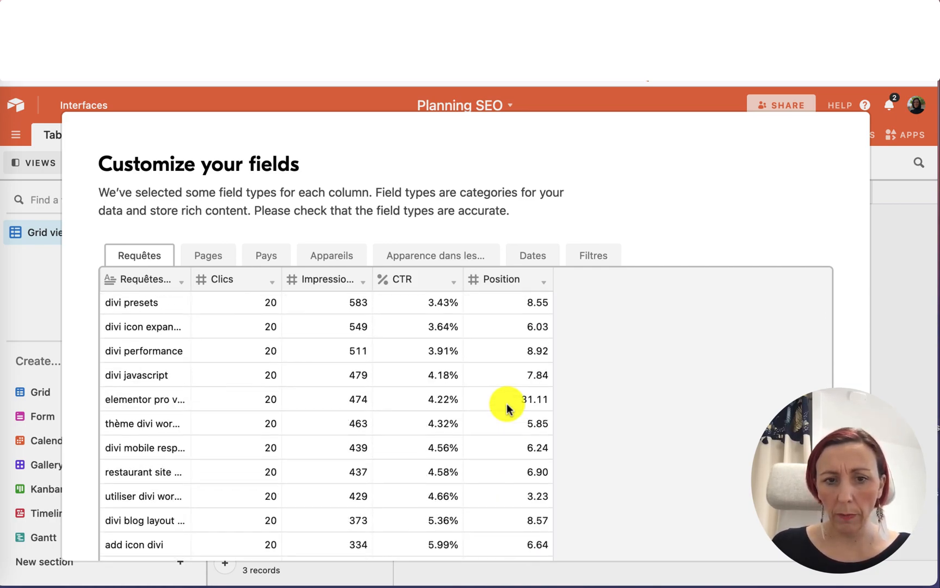
Finish the import with the auto-selected field types and confirm it.
scroll(507, 409, down, 20)
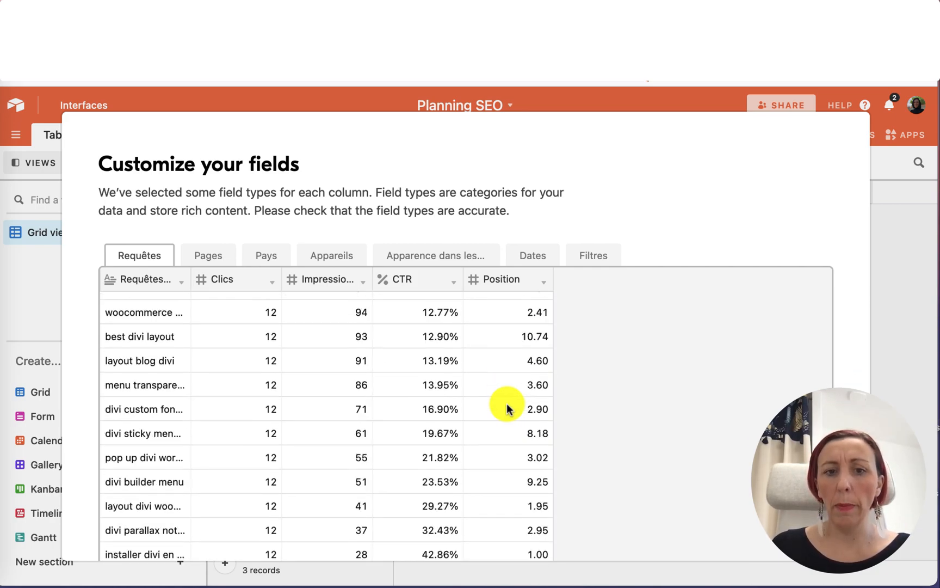
scroll(507, 408, down, 20)
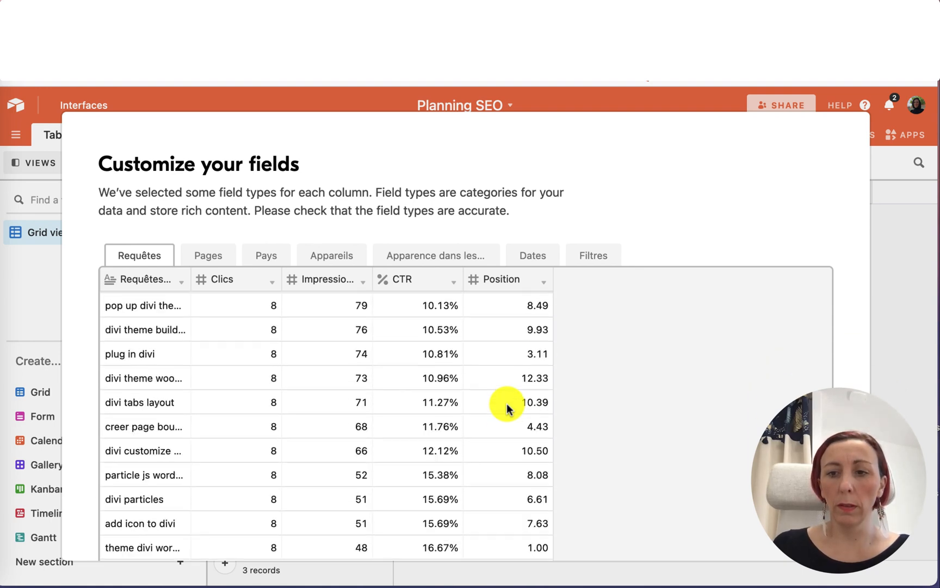
scroll(507, 408, down, 3)
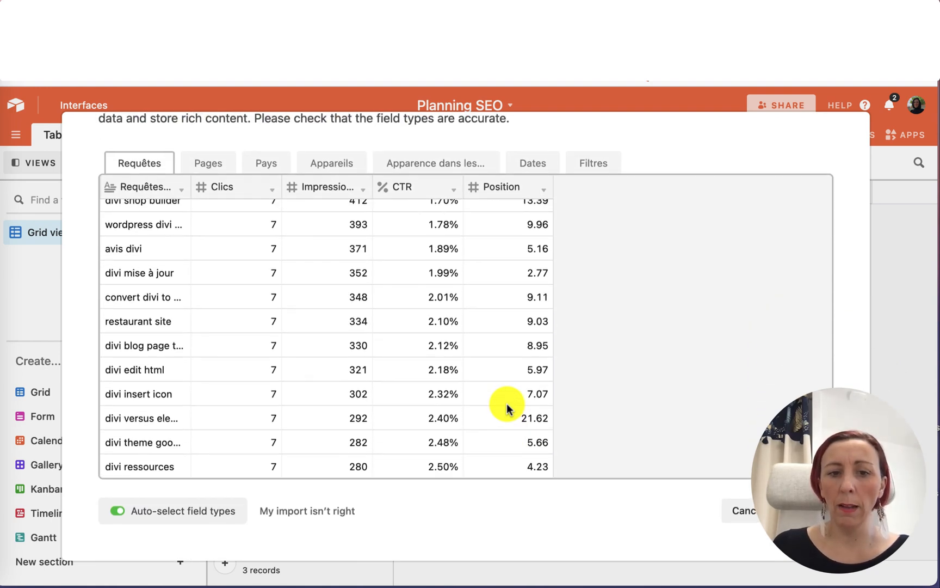
scroll(507, 408, up, 8)
scroll(506, 407, up, 3)
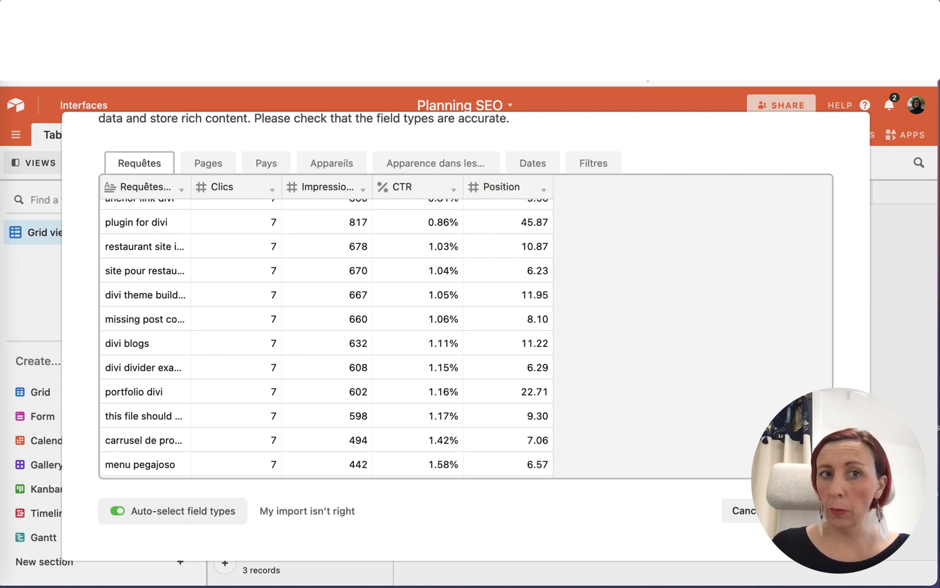
click(809, 511)
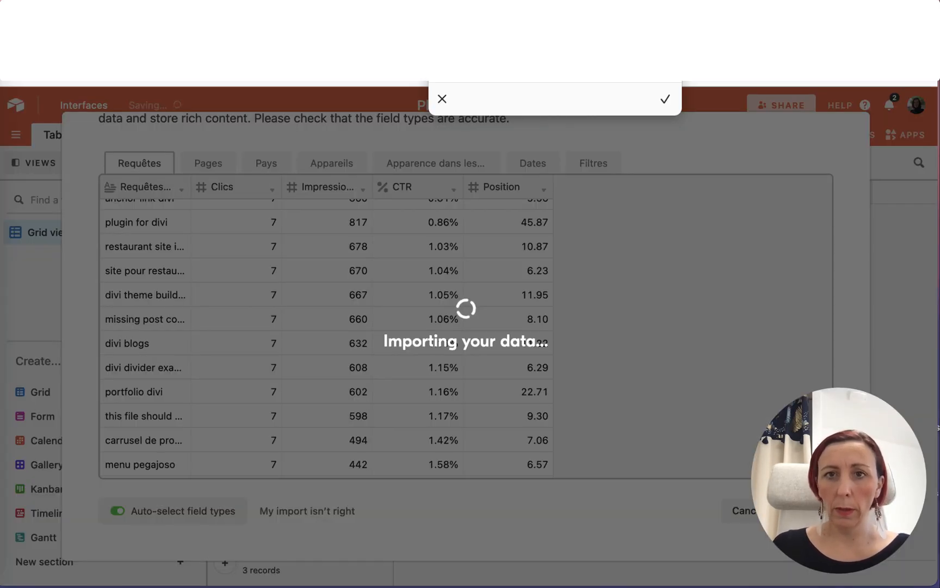
click(665, 99)
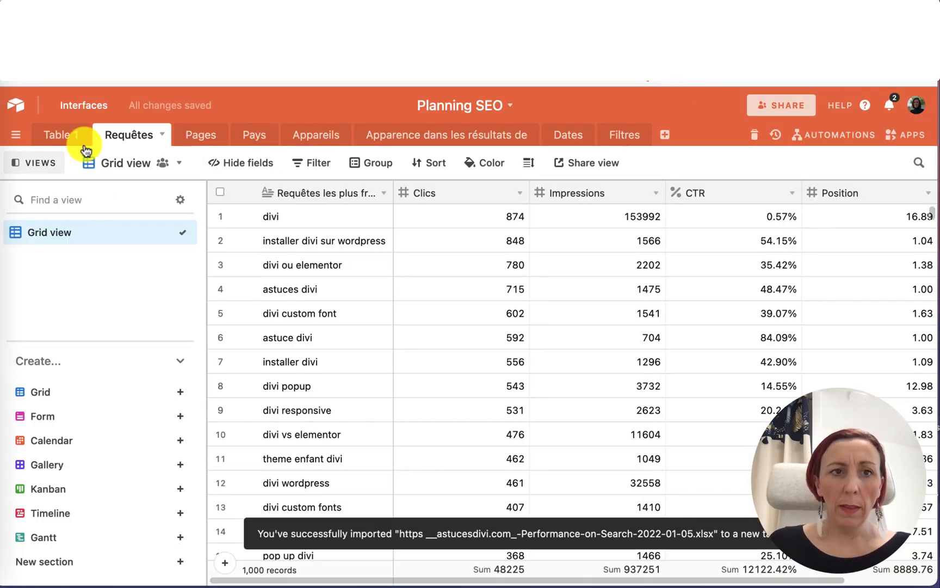
Delete the empty default Table 1 from the base.
click(68, 140)
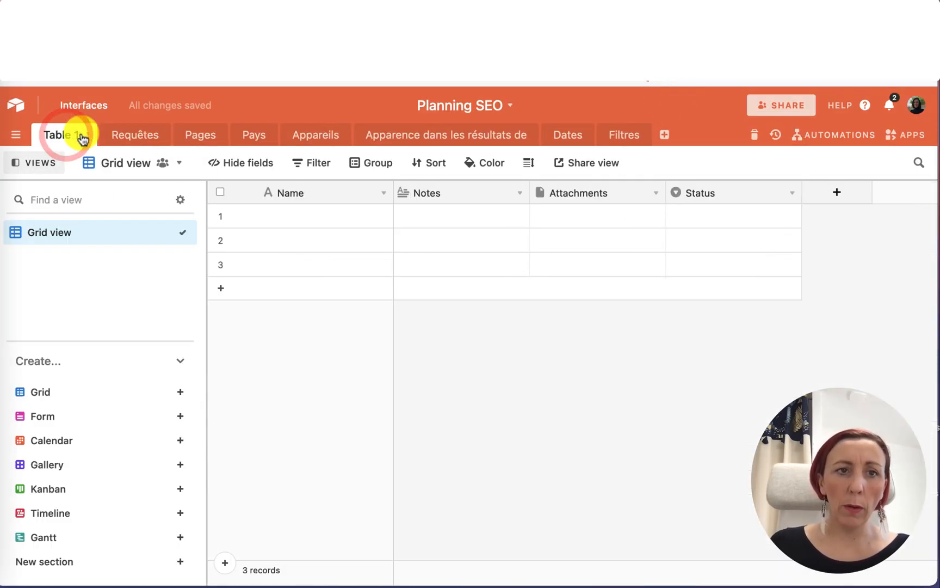
click(86, 134)
click(116, 283)
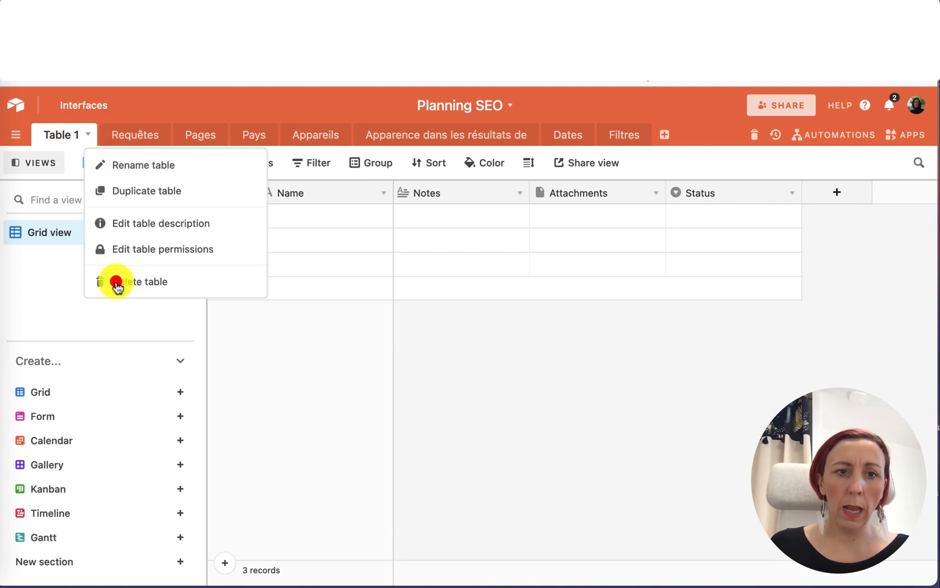
click(172, 247)
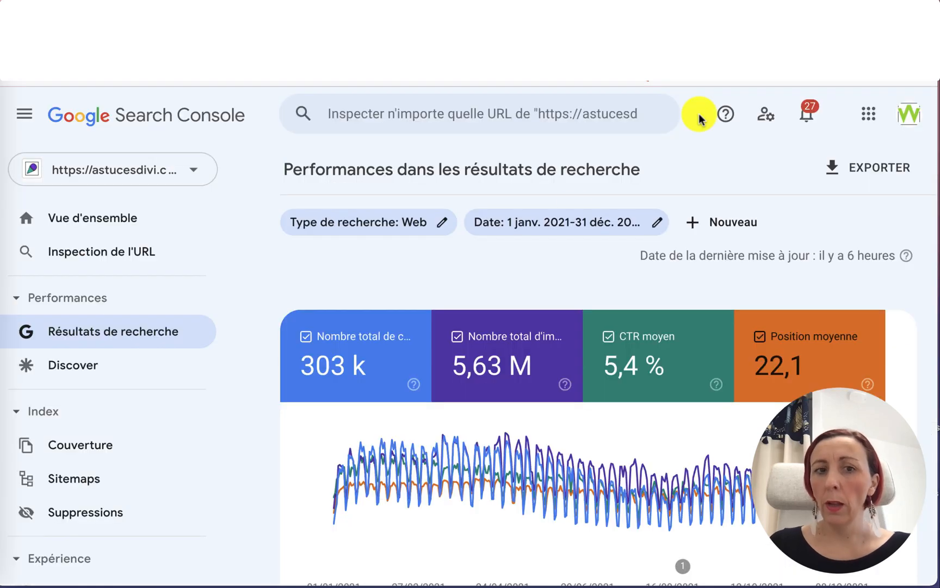
Move the Pages table to the first position among the base's tables.
scroll(422, 367, down, 10)
scroll(424, 370, up, 2)
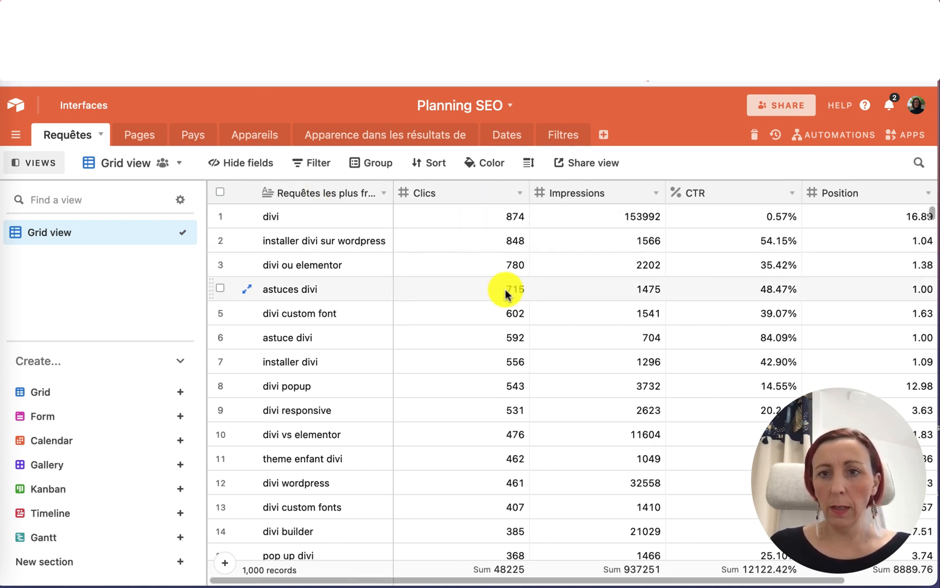
scroll(556, 311, right, 4)
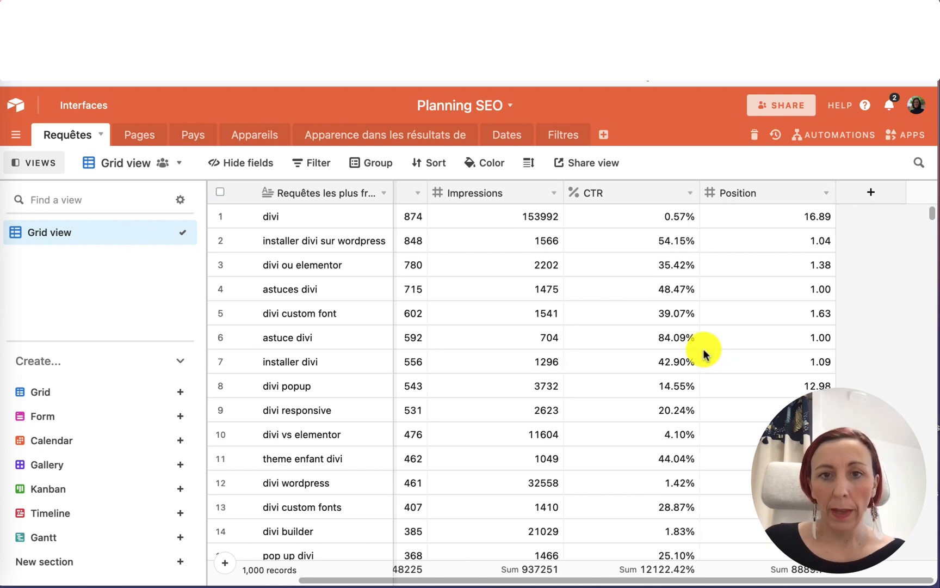
scroll(704, 350, left, 3)
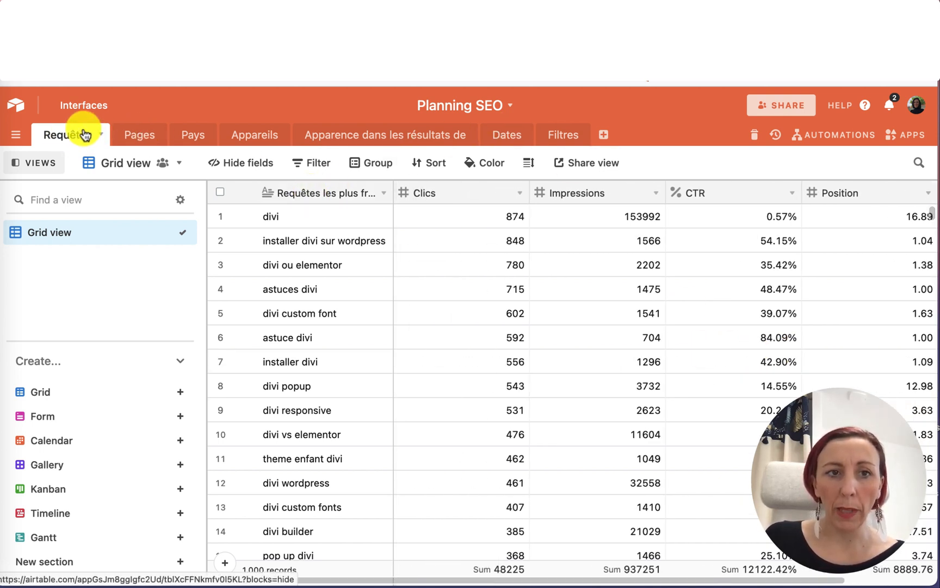
click(143, 136)
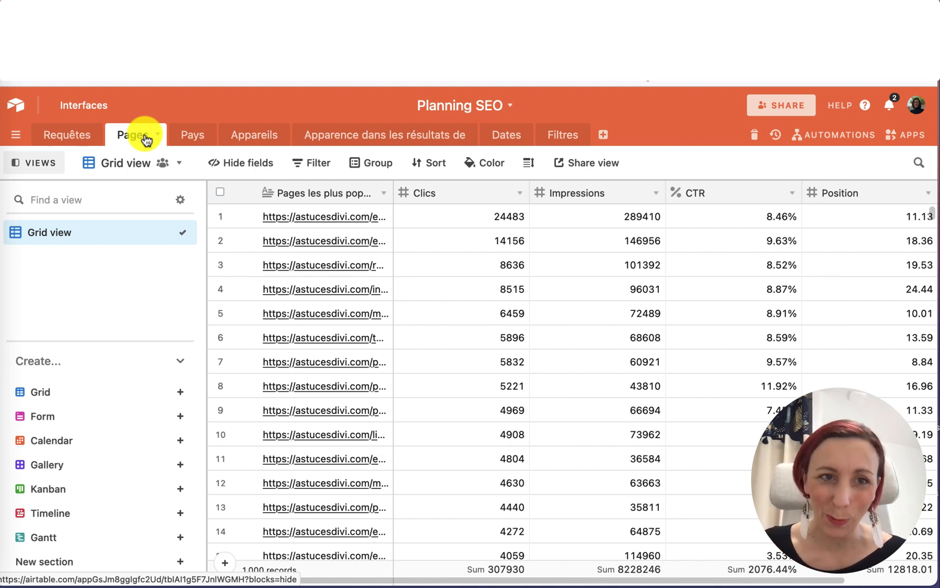
drag(144, 140, 46, 141)
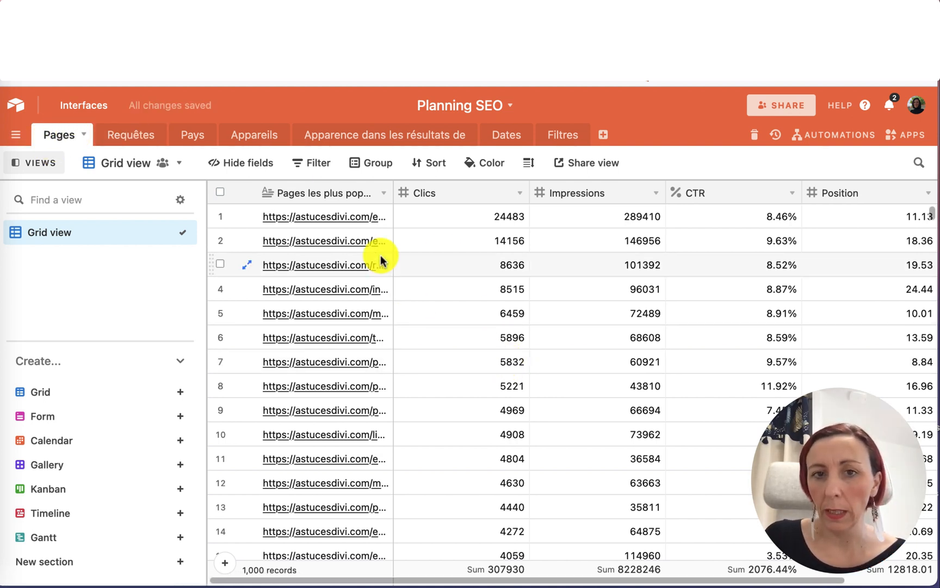
Narrow the Clics, Impressions, CTR and Position columns and widen the Pages les plus populaires column.
drag(526, 189, 456, 188)
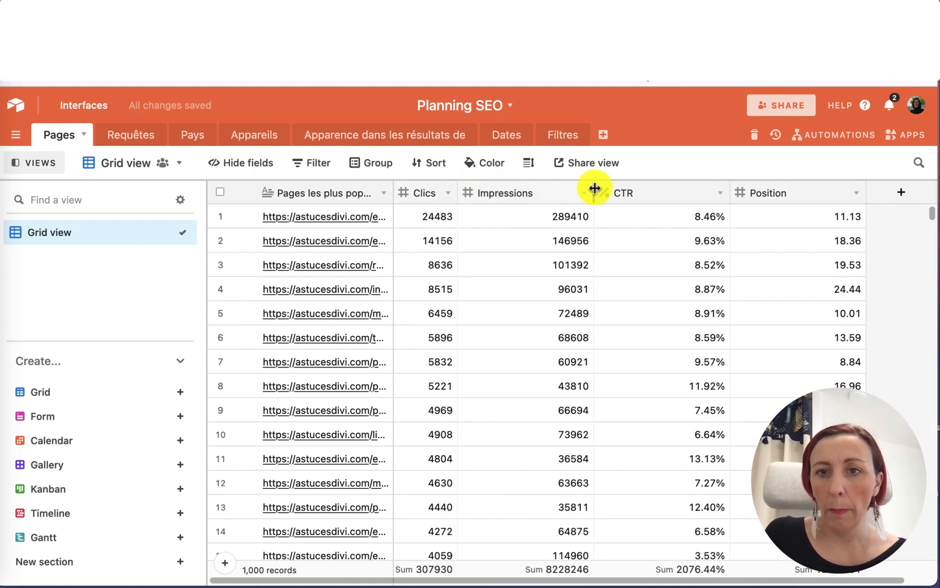
drag(595, 188, 541, 189)
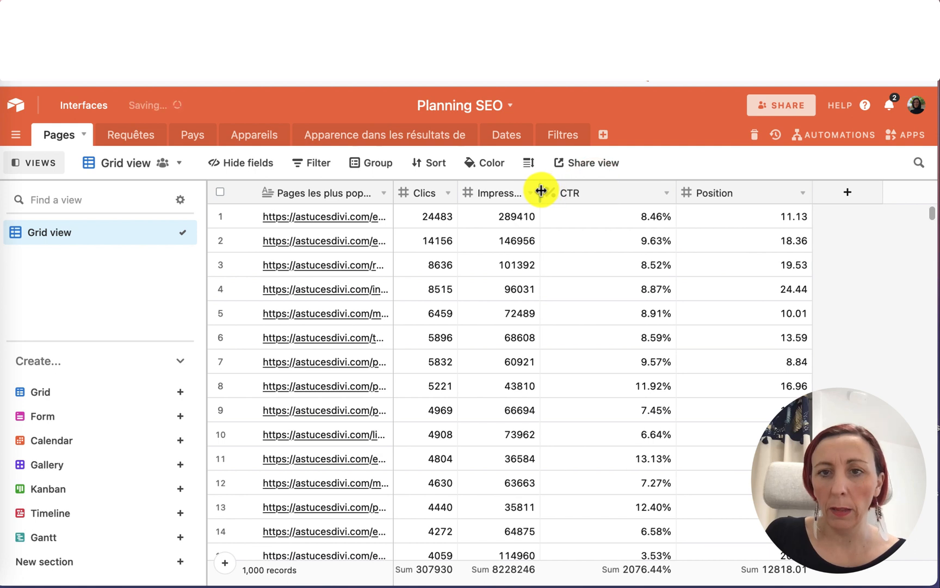
drag(678, 184, 607, 184)
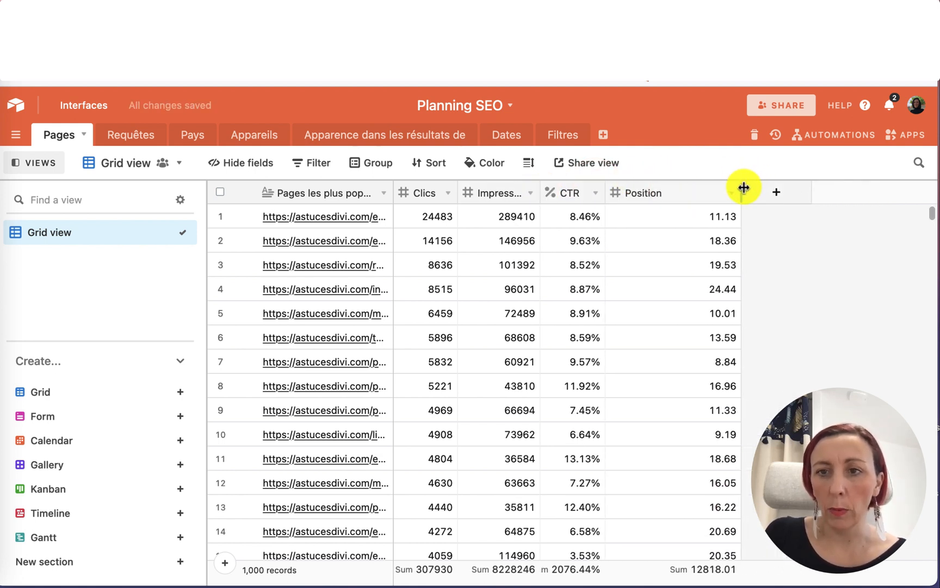
drag(743, 187, 676, 190)
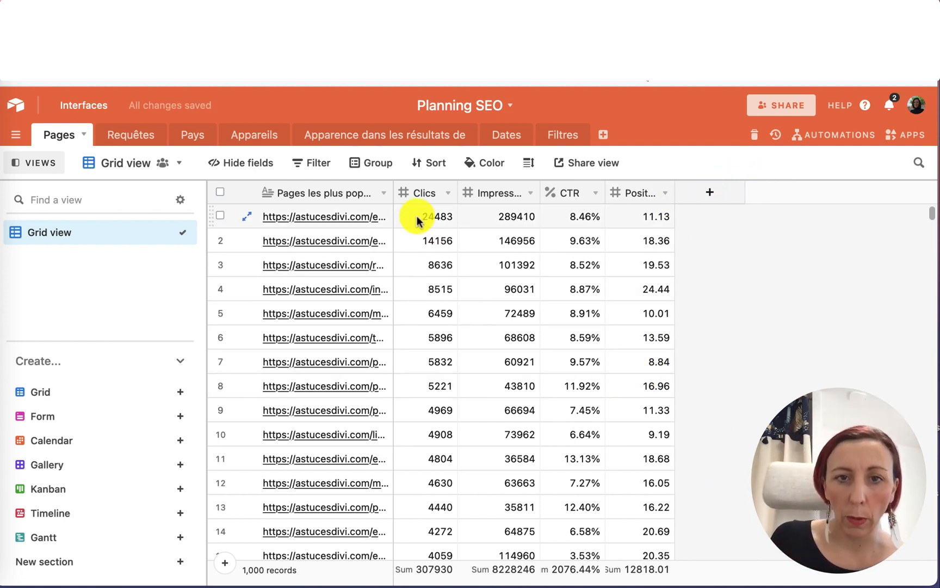
drag(394, 192, 555, 206)
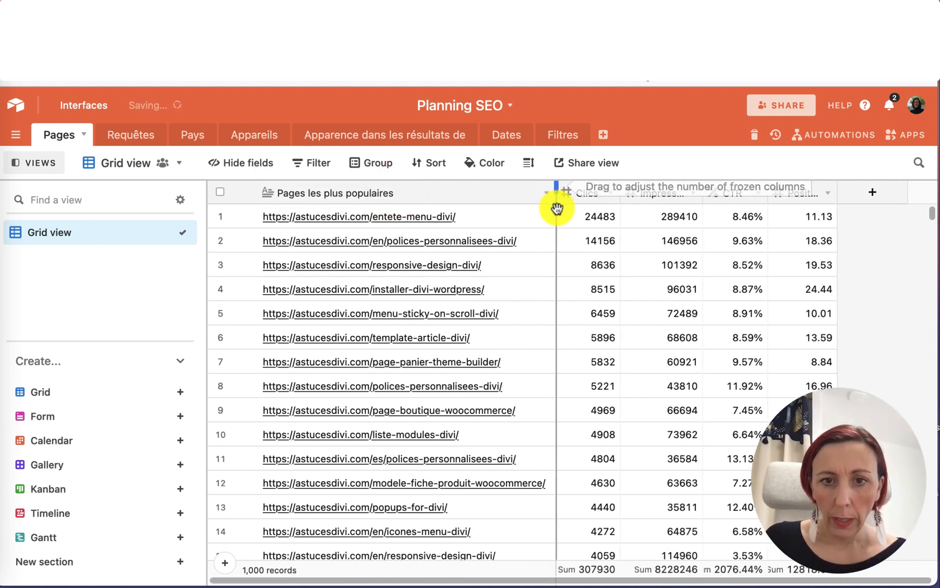
Scroll through the Pages records and compare them with the Search Console pages report.
scroll(444, 363, down, 20)
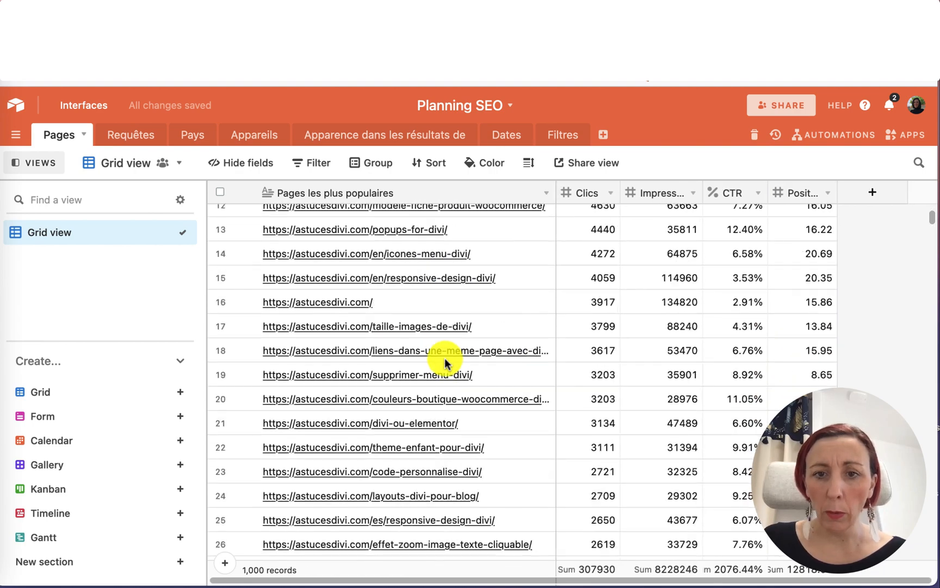
scroll(444, 359, down, 20)
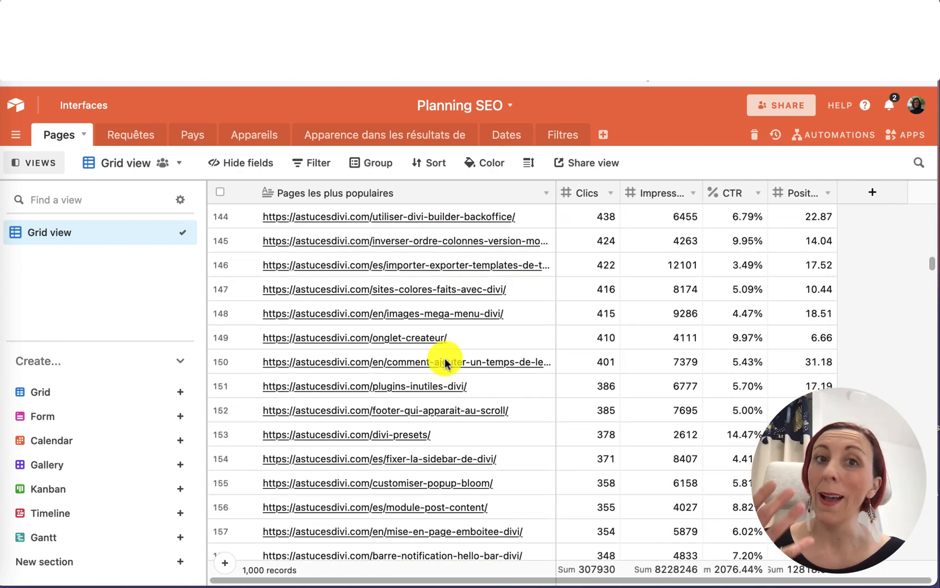
scroll(445, 360, down, 13)
scroll(445, 363, up, 20)
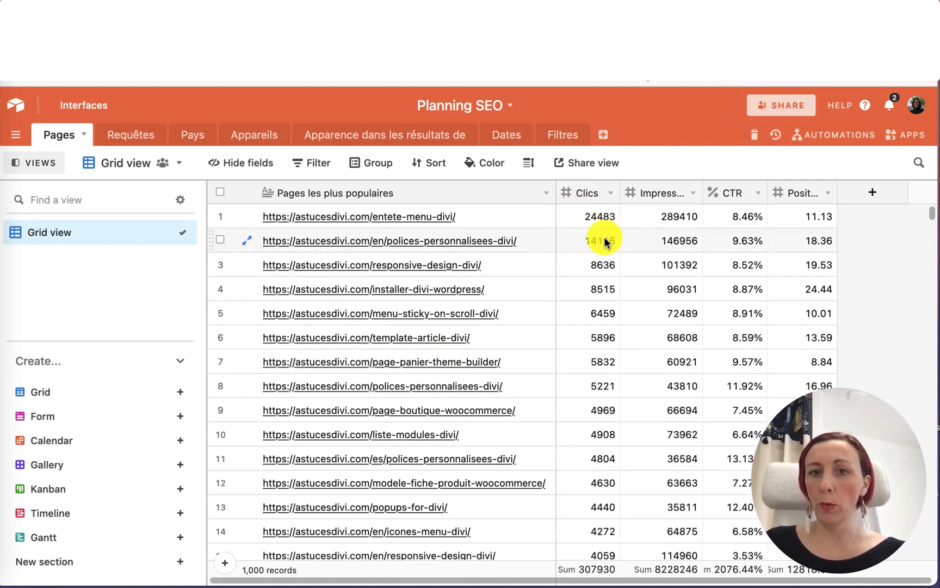
scroll(599, 444, down, 12)
scroll(599, 443, down, 5)
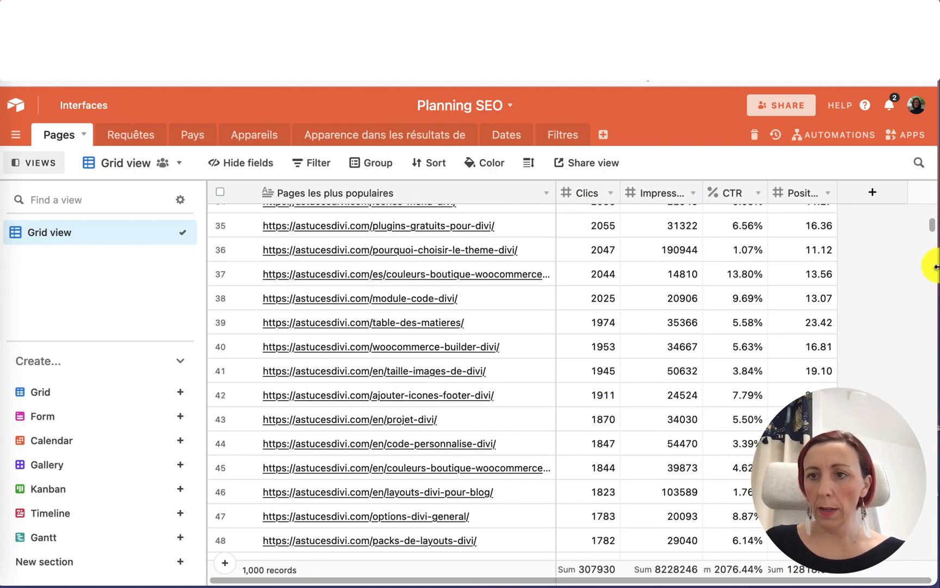
drag(931, 232, 936, 565)
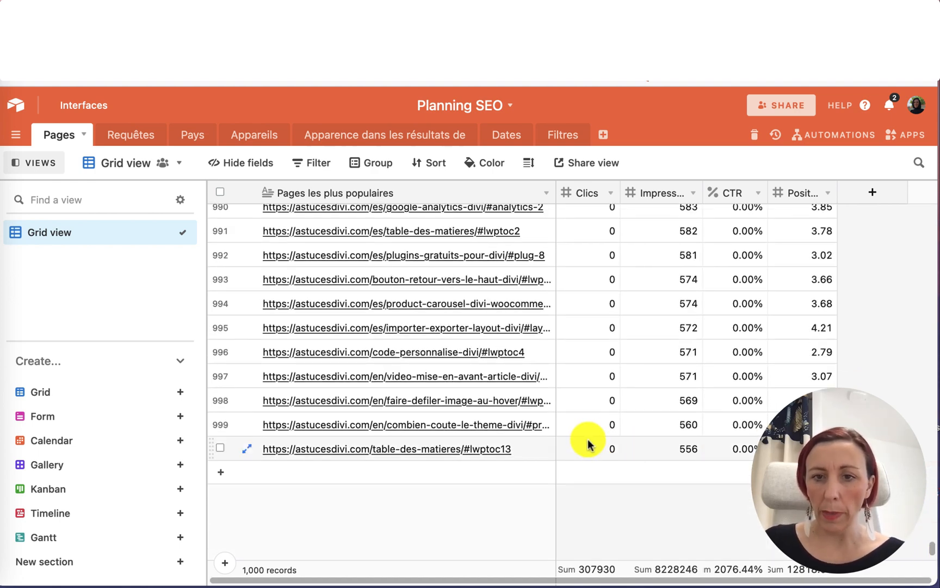
scroll(463, 315, up, 3)
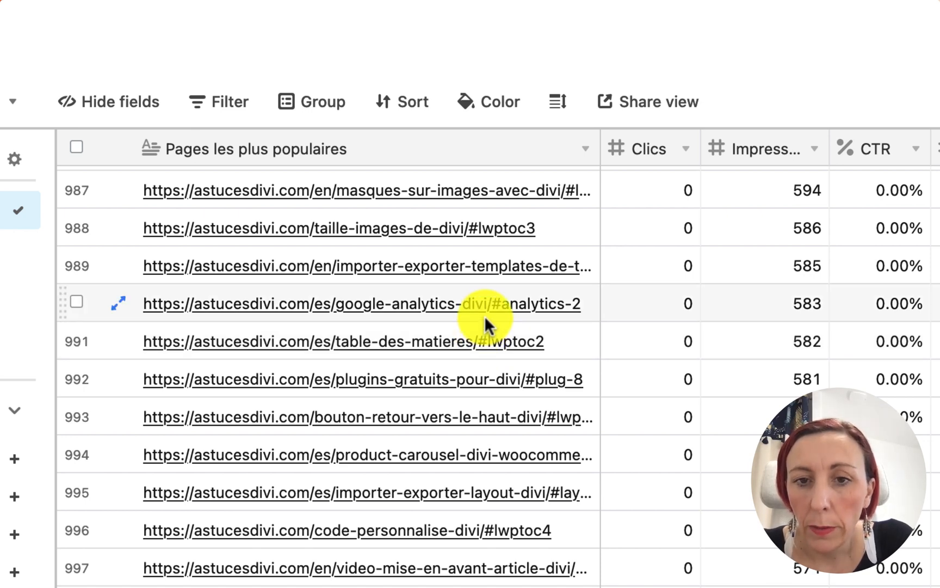
scroll(485, 316, up, 1)
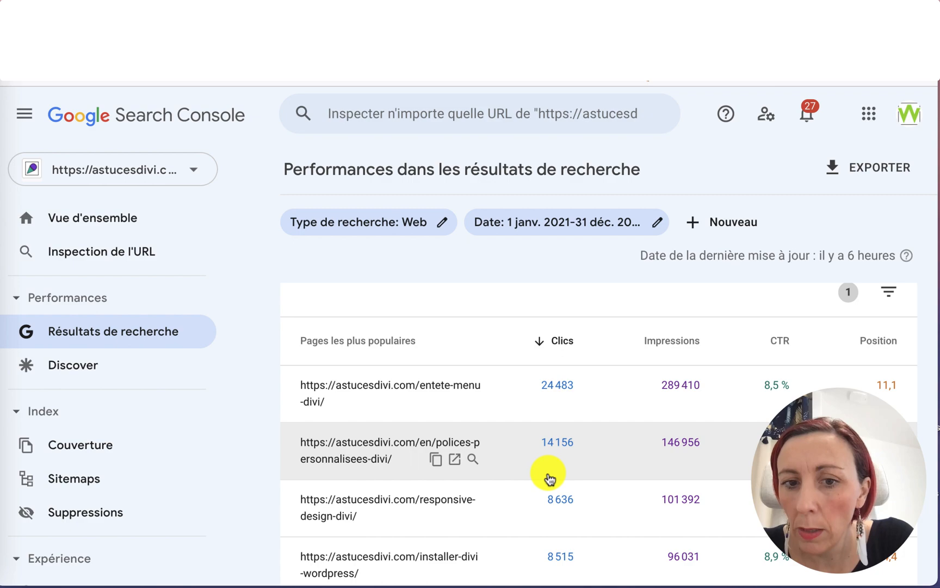
scroll(550, 479, down, 1)
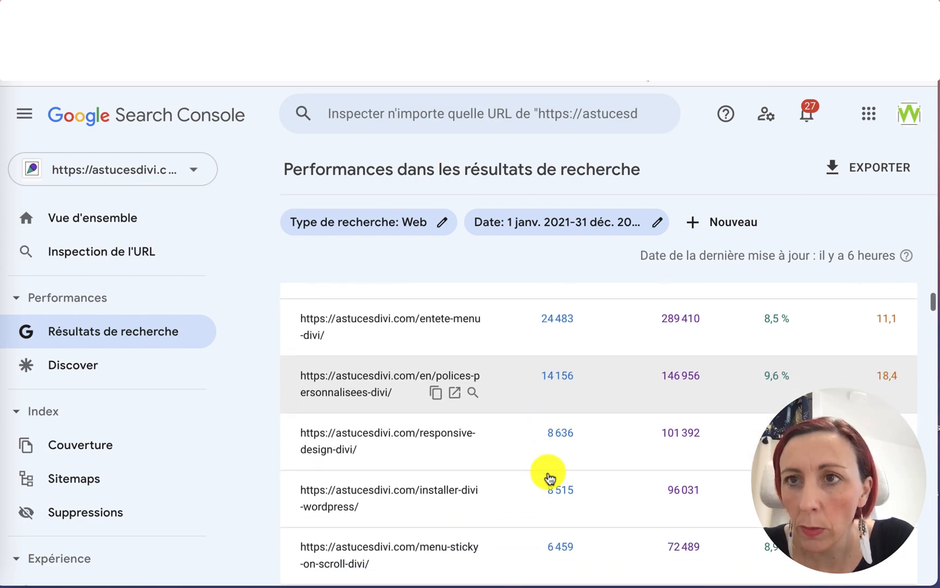
scroll(549, 478, up, 5)
scroll(548, 476, down, 1)
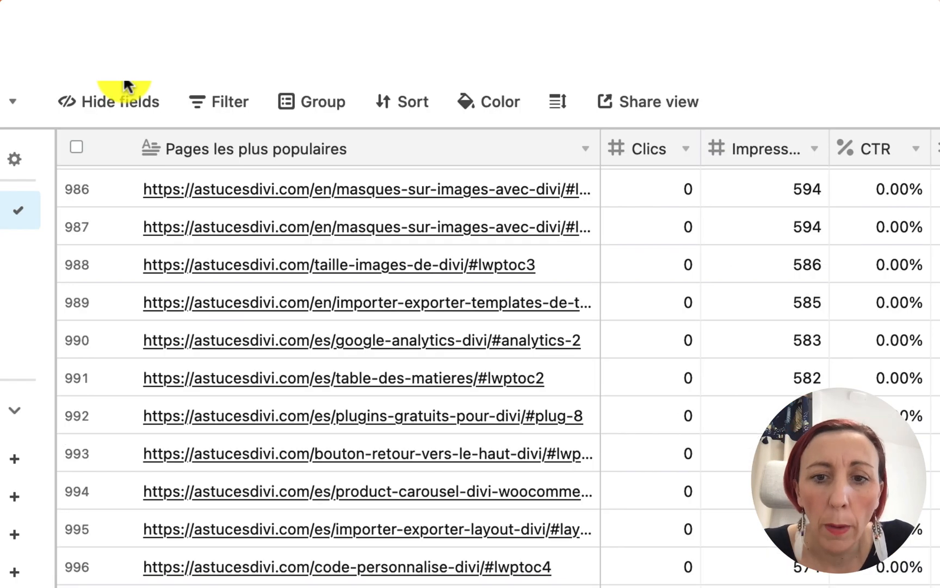
scroll(233, 410, up, 10)
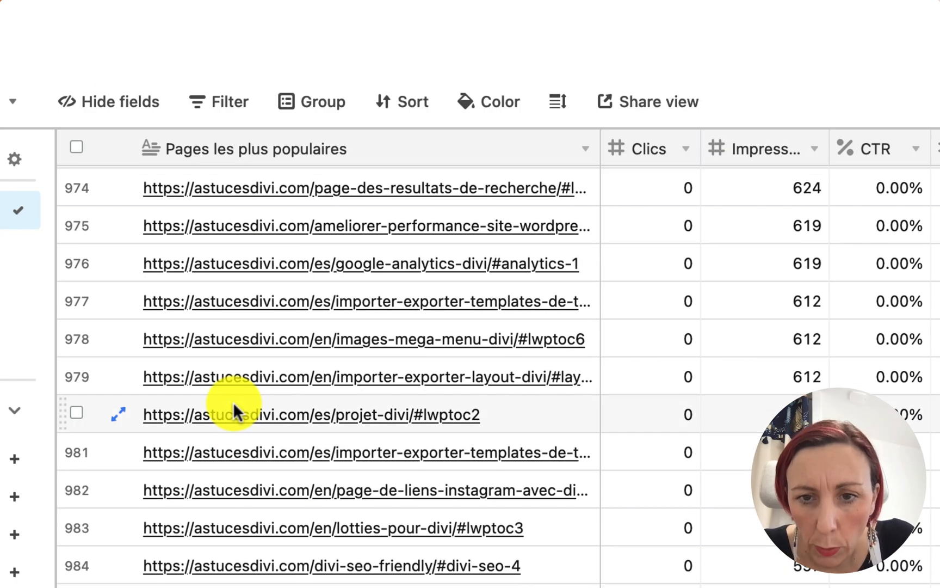
scroll(233, 409, down, 10)
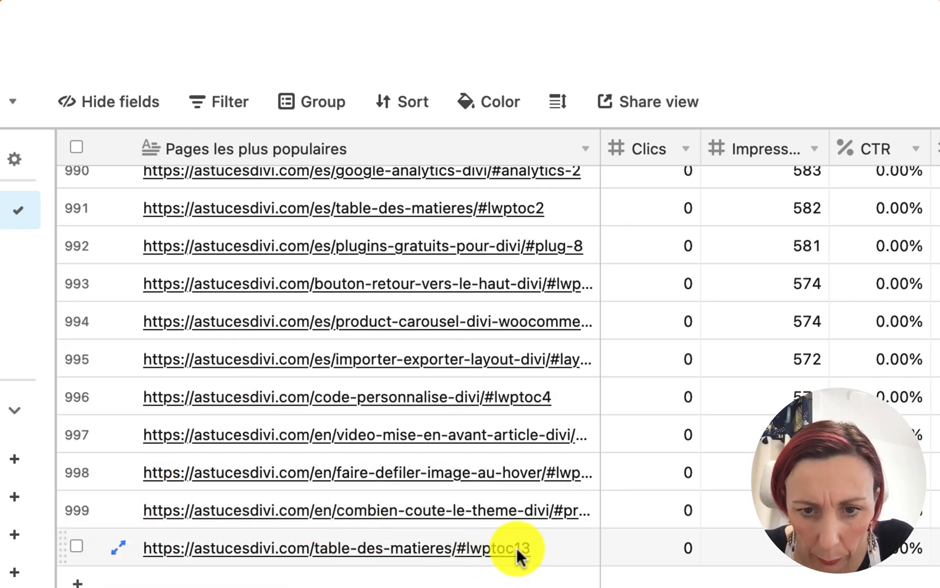
scroll(563, 542, up, 10)
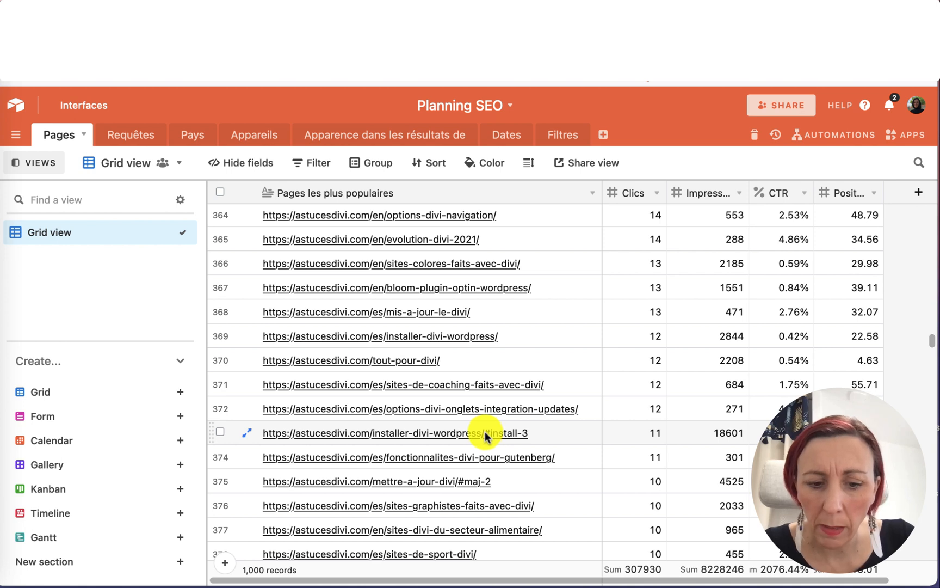
Delete the Pages records from row 373 through row 1000, the pages with 11 clicks or fewer.
click(550, 433)
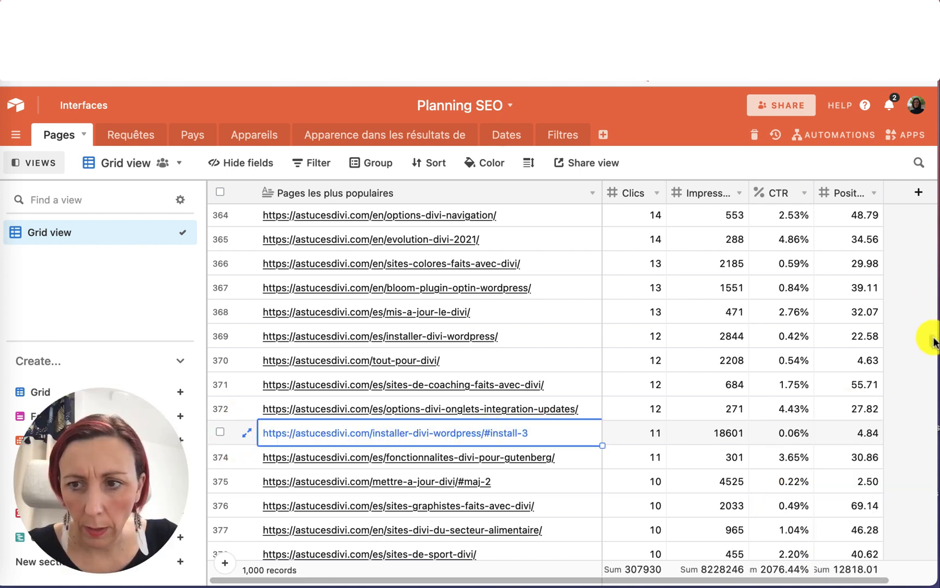
drag(932, 339, 882, 577)
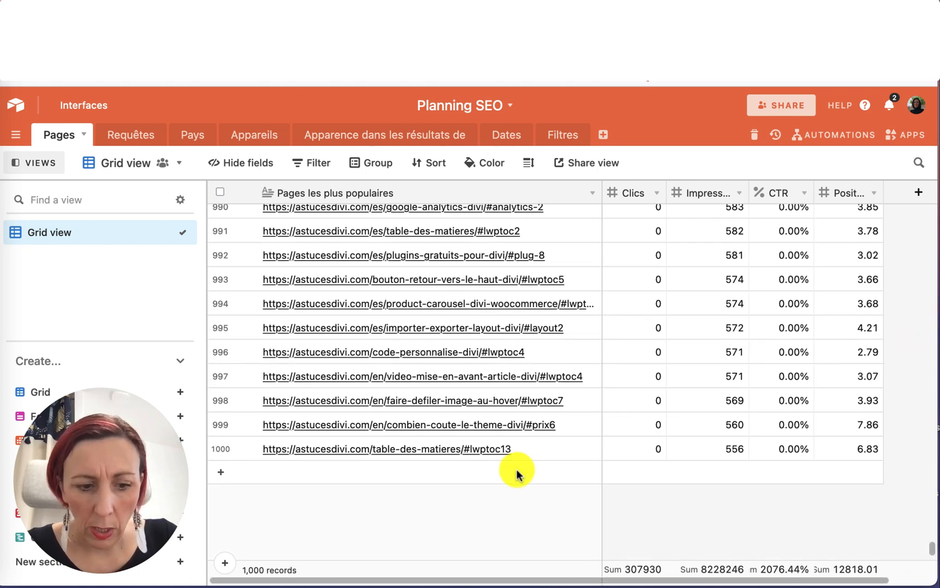
shift+click(560, 448)
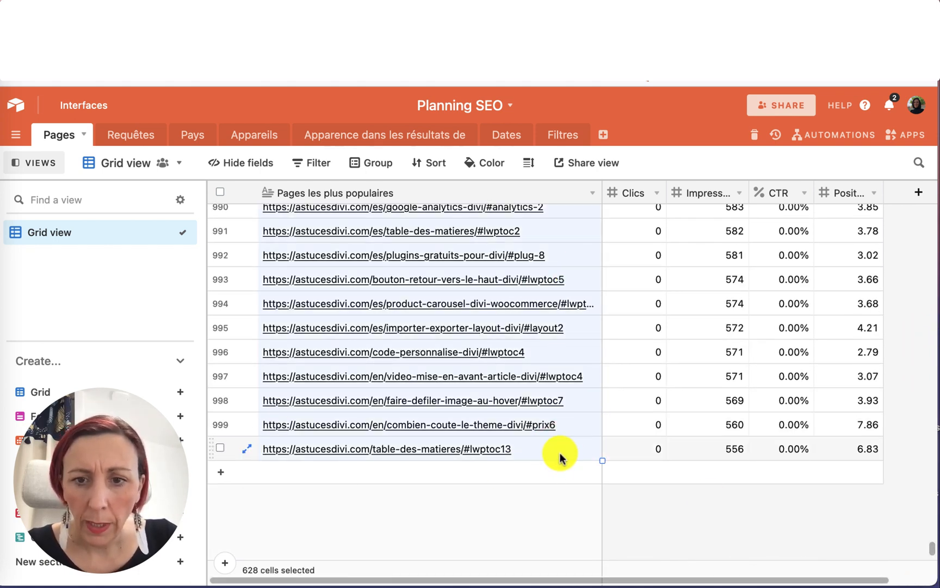
right_click(561, 449)
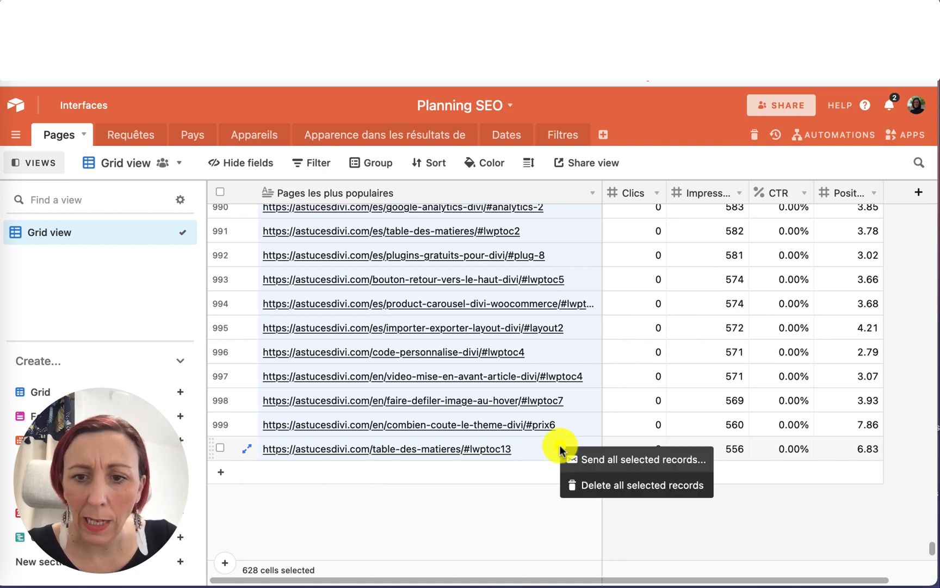
click(606, 484)
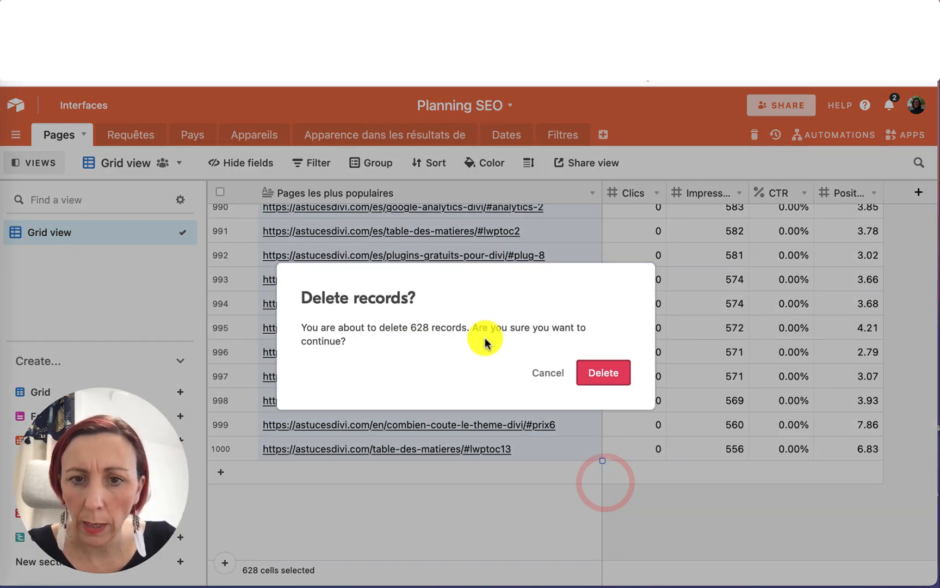
click(595, 372)
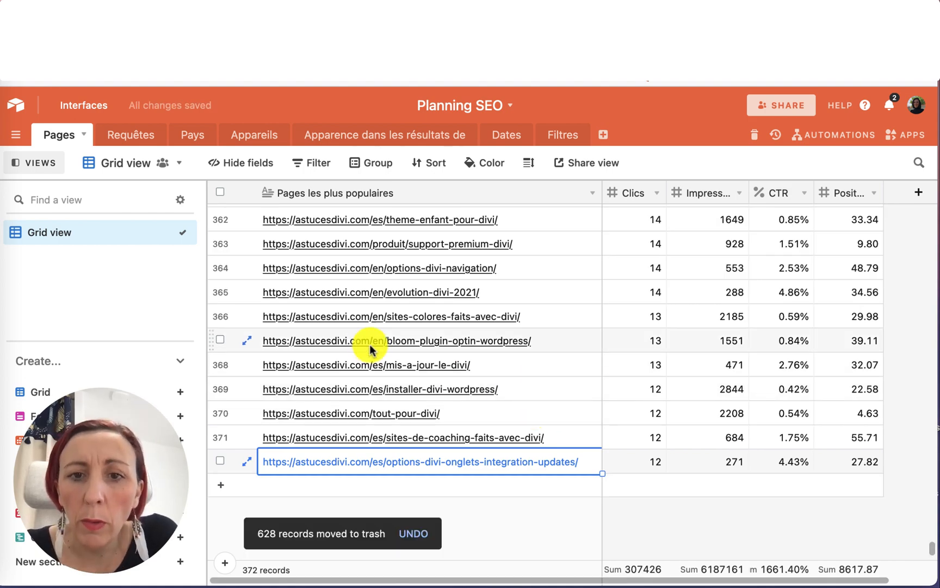
Scroll through the remaining Pages records to review the kept pages.
scroll(368, 344, up, 10)
scroll(370, 349, down, 10)
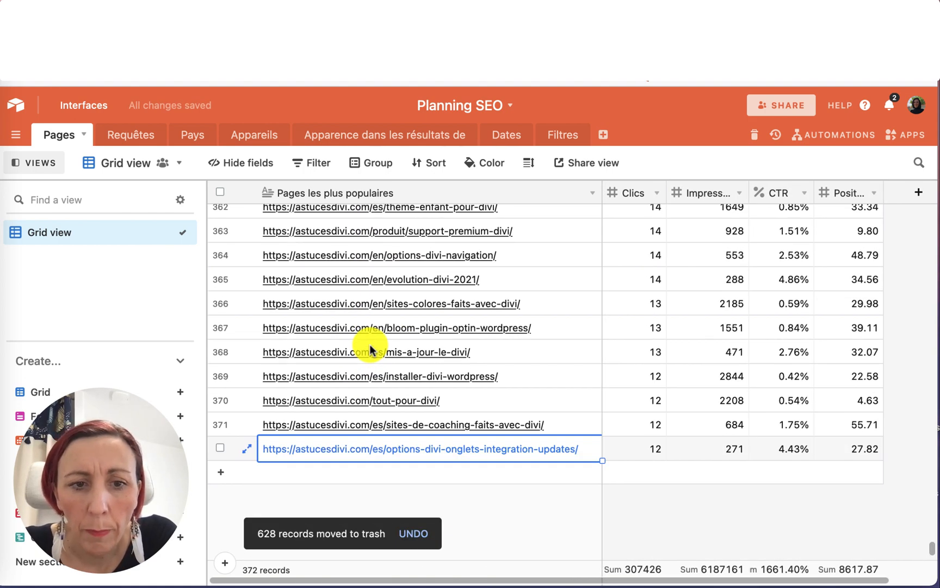
click(543, 490)
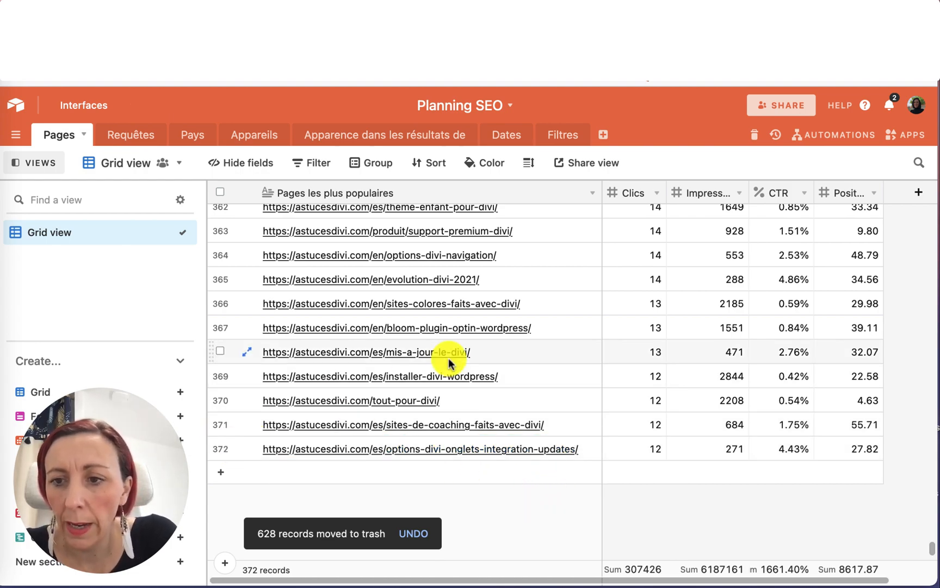
scroll(441, 360, up, 10)
scroll(449, 362, up, 20)
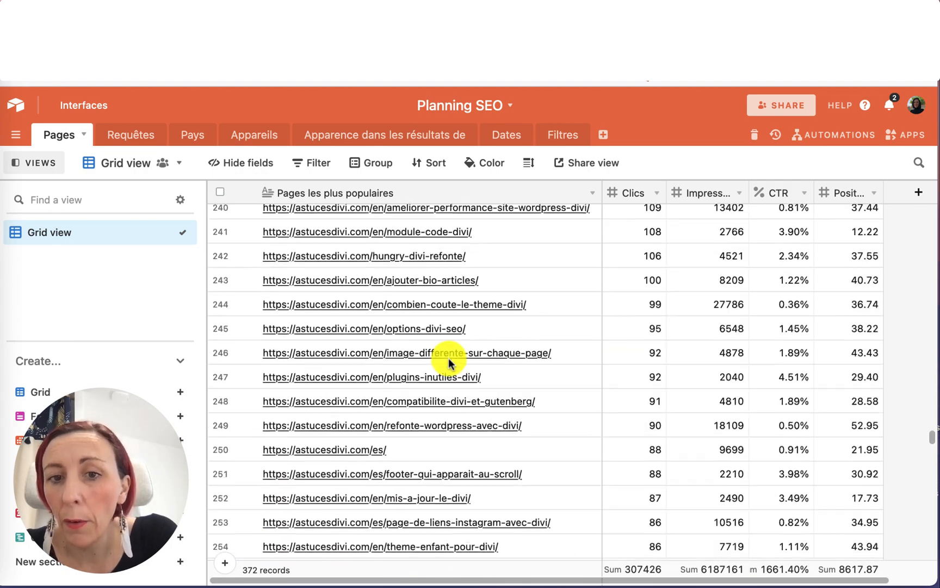
scroll(930, 426, down, 20)
click(682, 267)
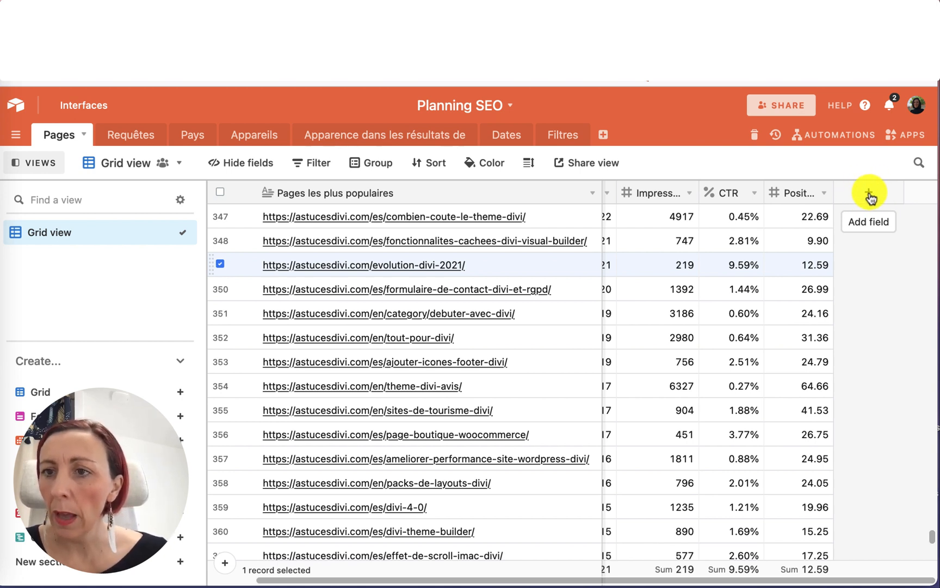
Add a single select field named Action with a first option À mettre à jour coloured teal.
click(869, 194)
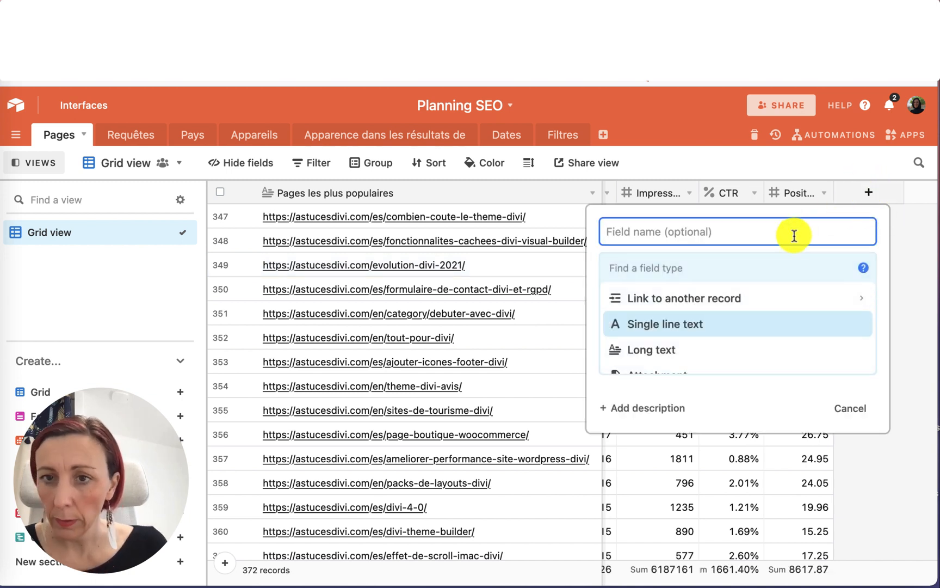
text(Action)
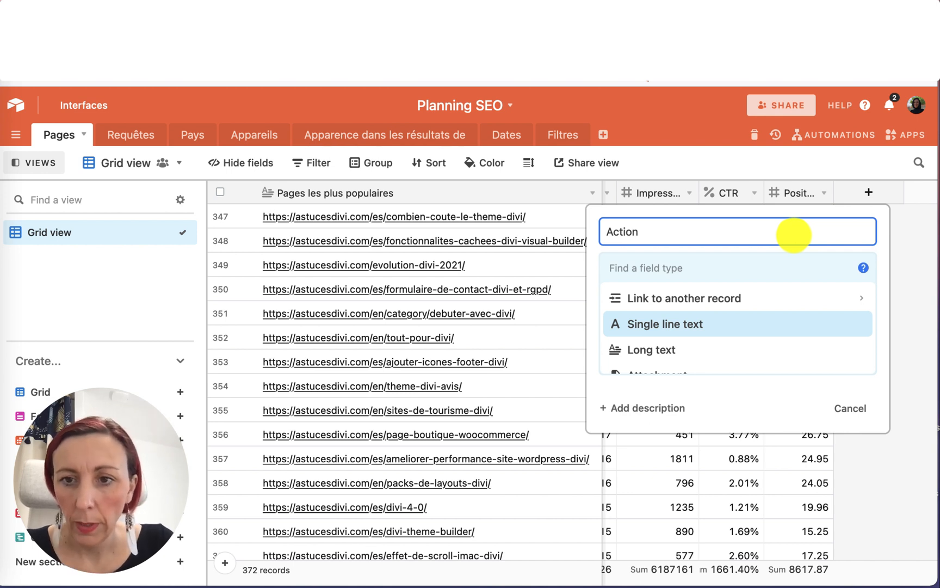
scroll(800, 299, down, 3)
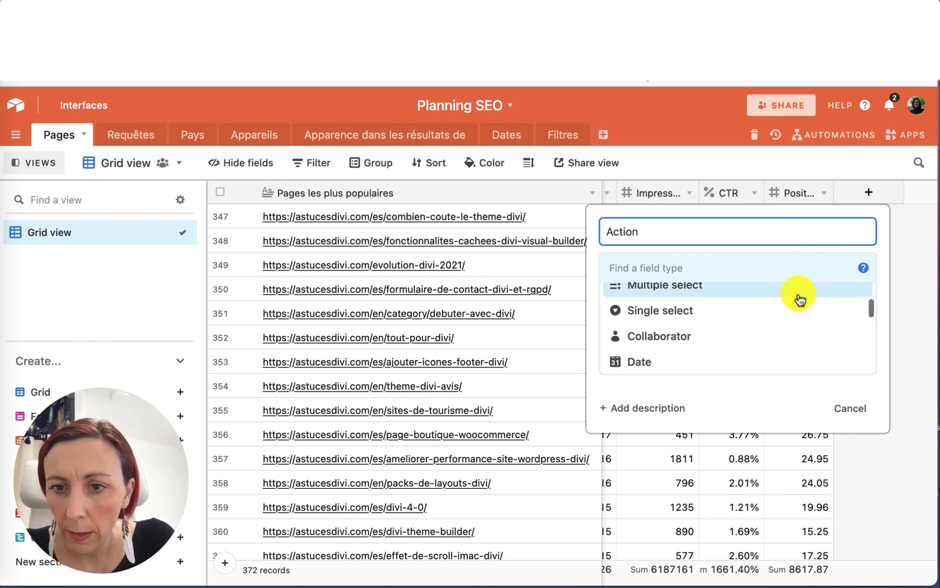
click(679, 313)
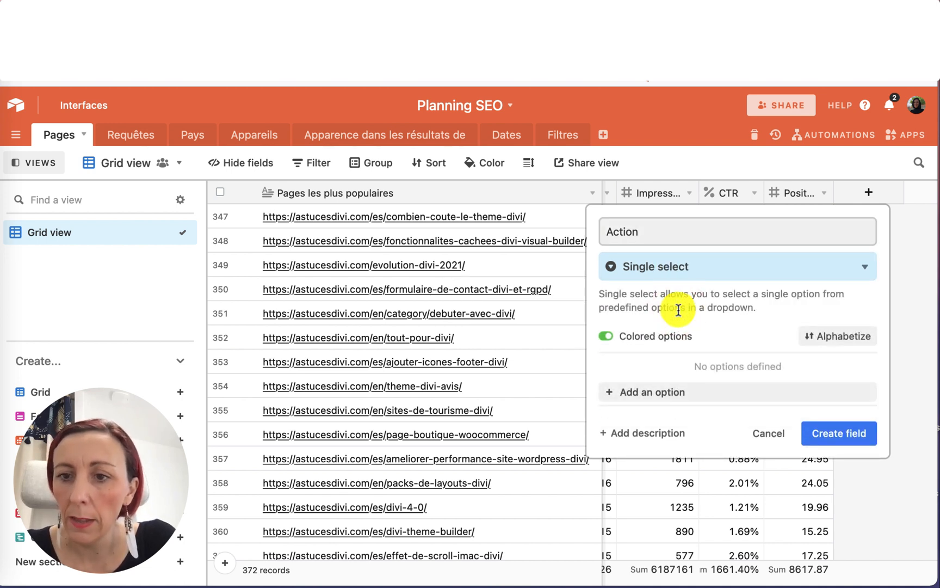
click(646, 393)
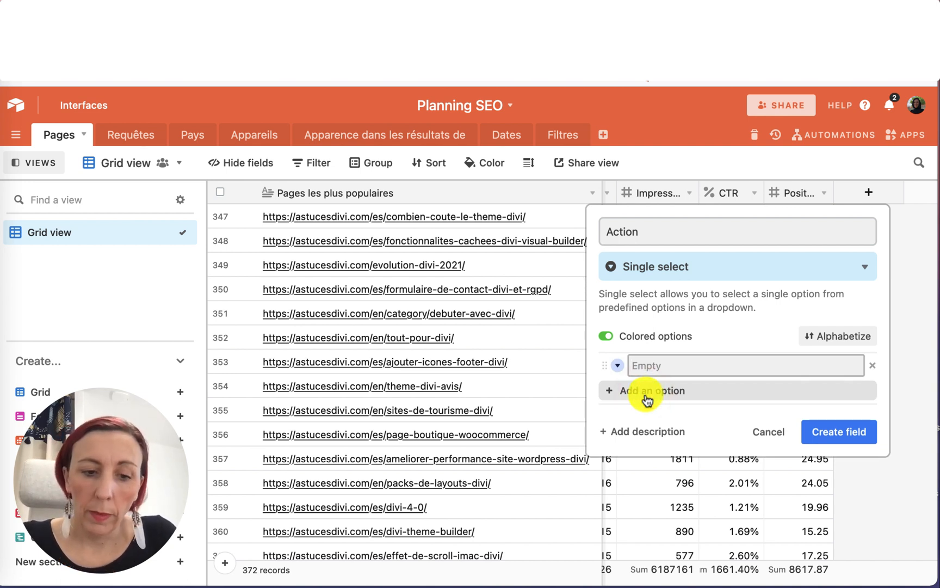
text(À mettre à jour)
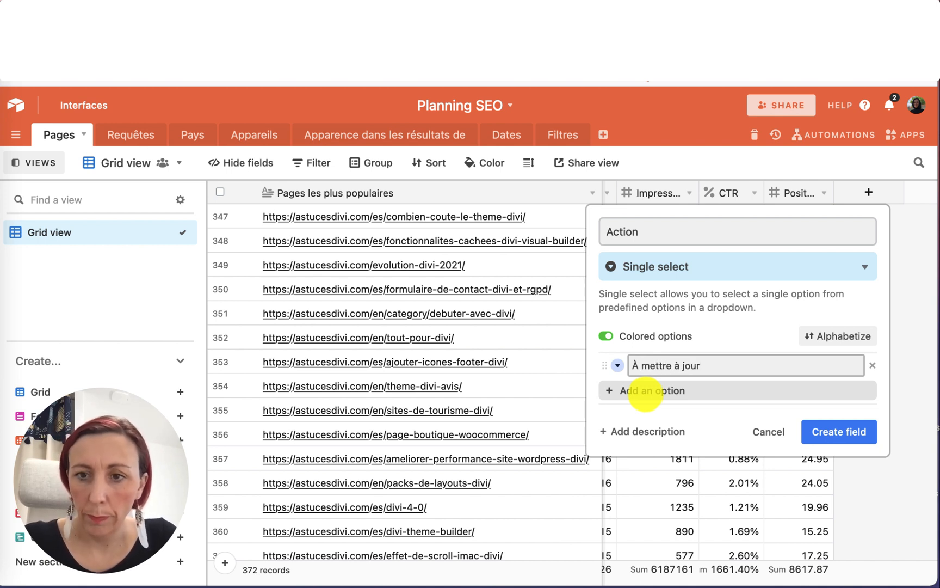
click(617, 365)
click(621, 435)
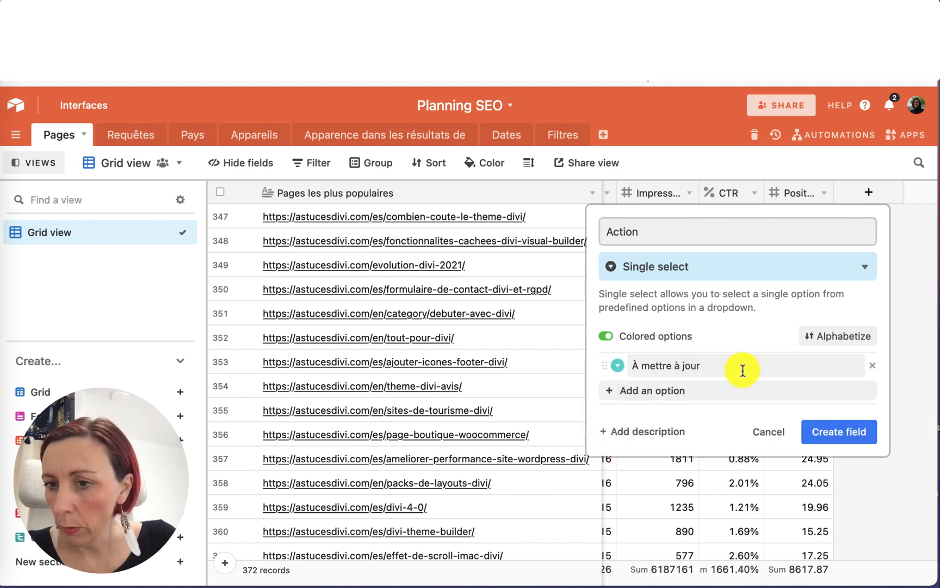
Add a second Action option À refondre and colour it orange.
click(643, 390)
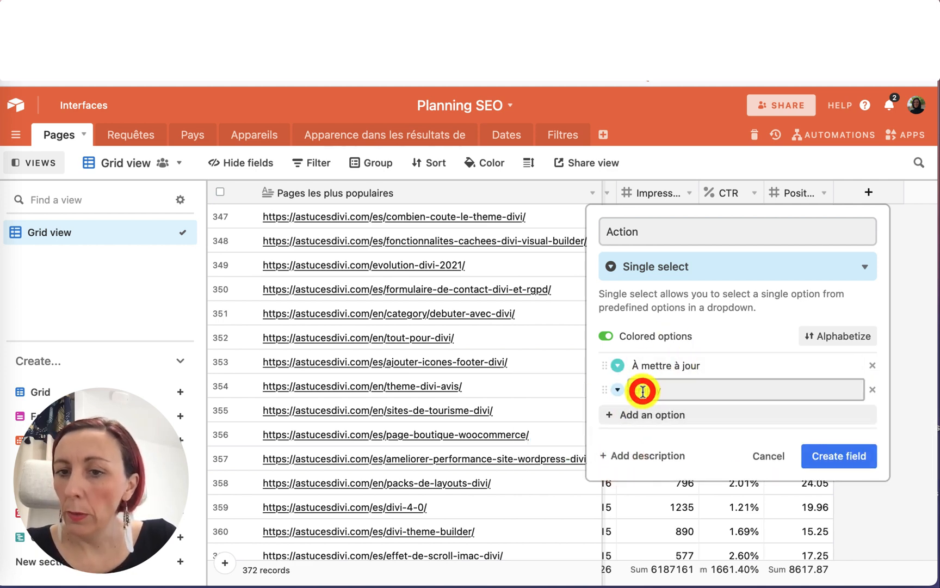
text(À refondre)
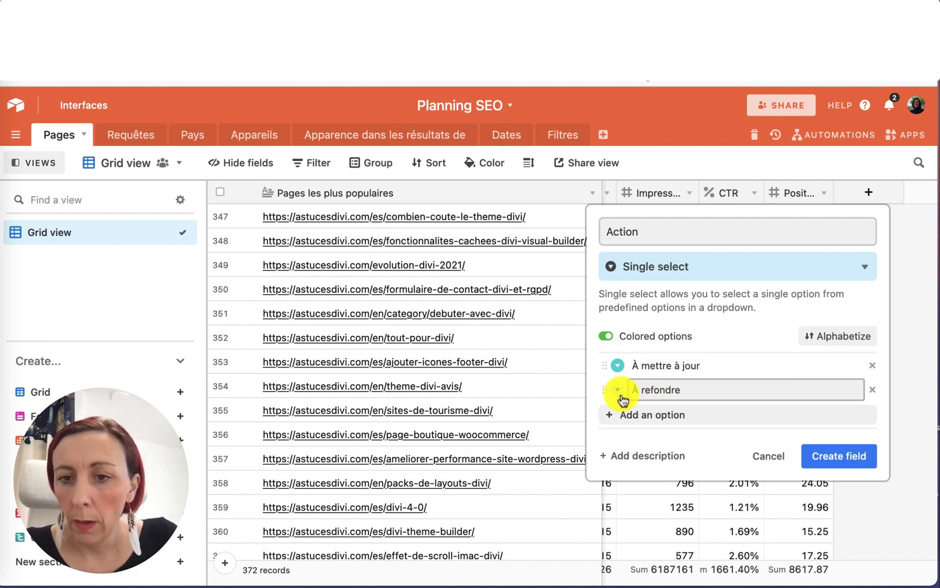
click(618, 391)
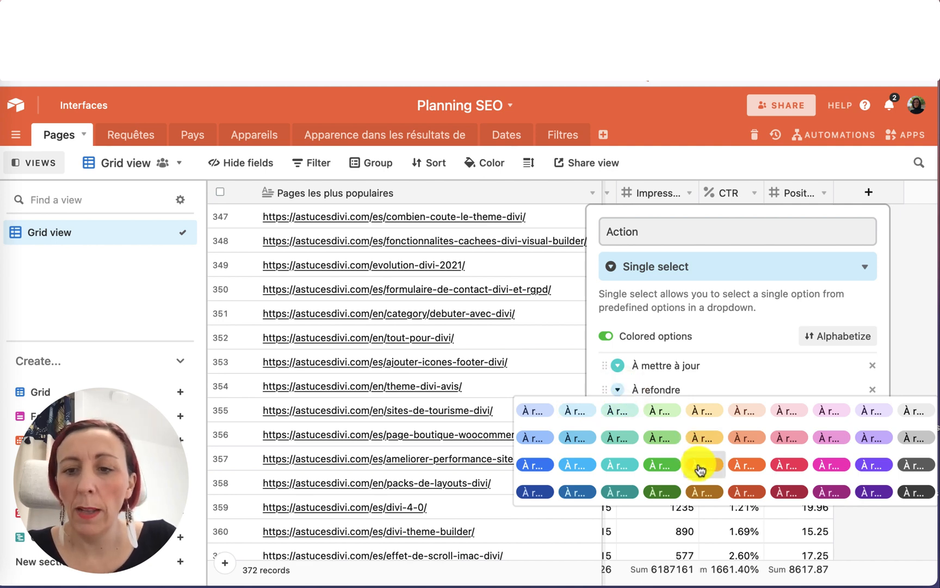
click(721, 471)
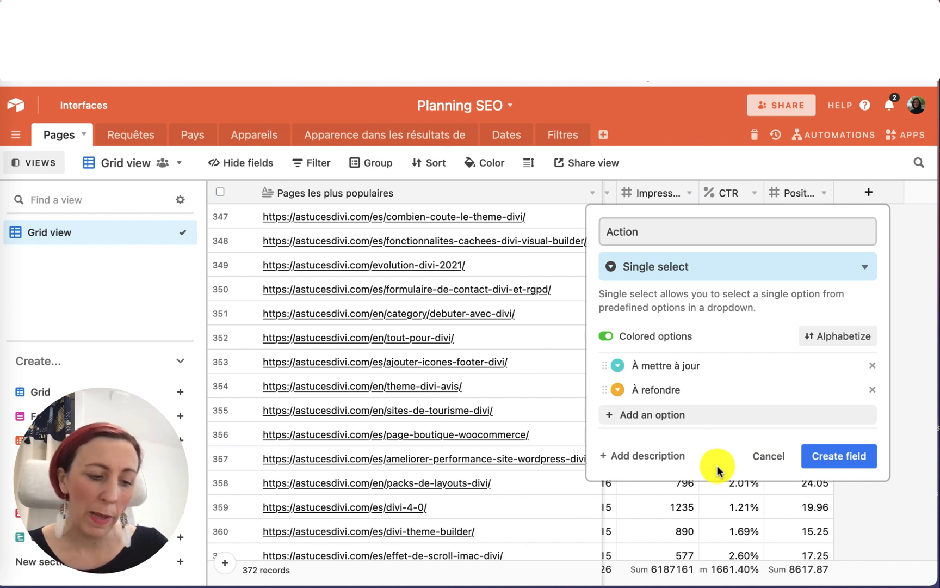
Add a third Action option À supprimer coloured red and create the field.
click(610, 416)
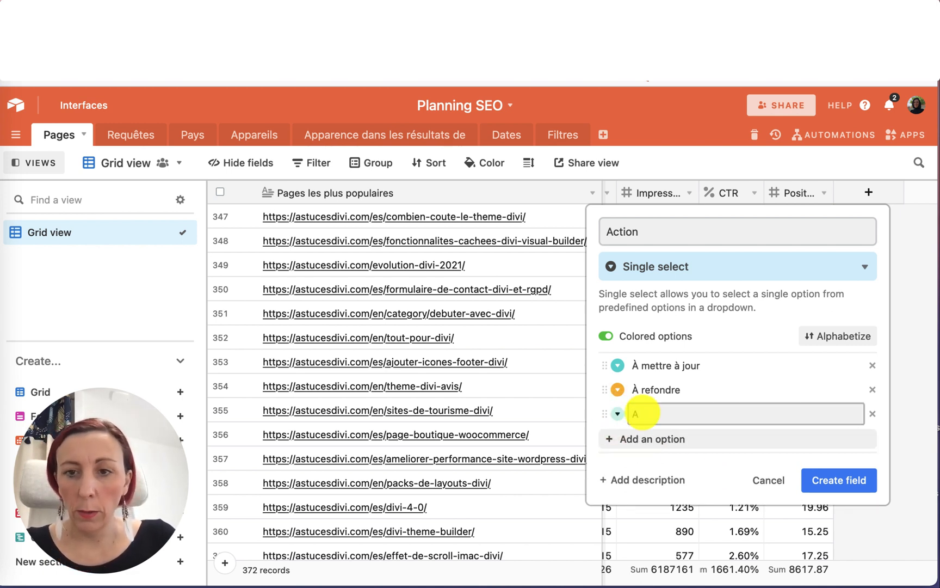
text(À supprimer)
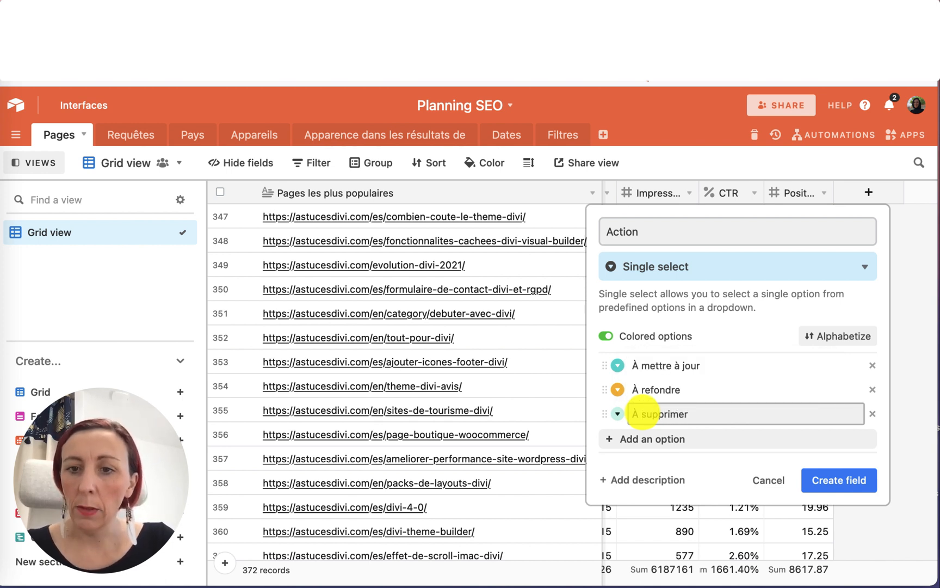
click(617, 414)
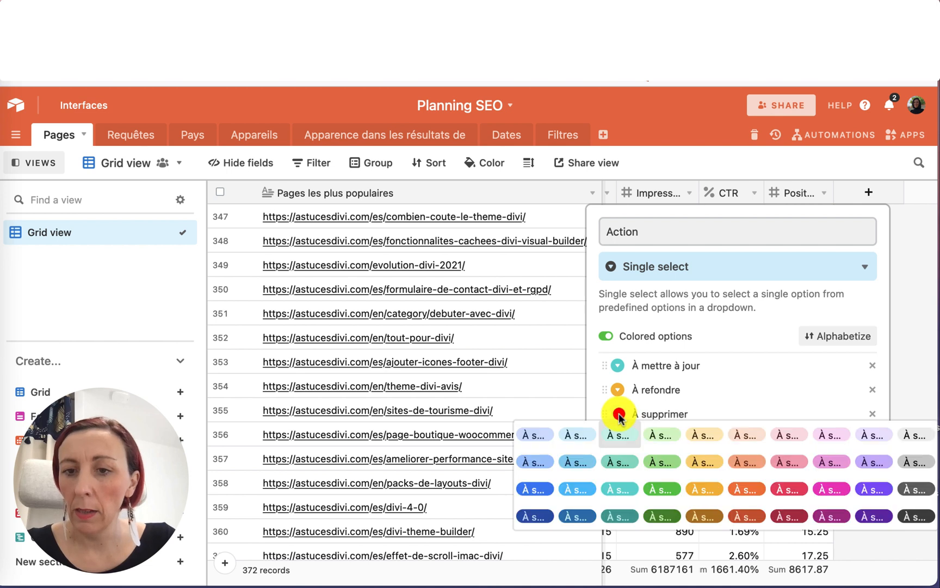
click(773, 489)
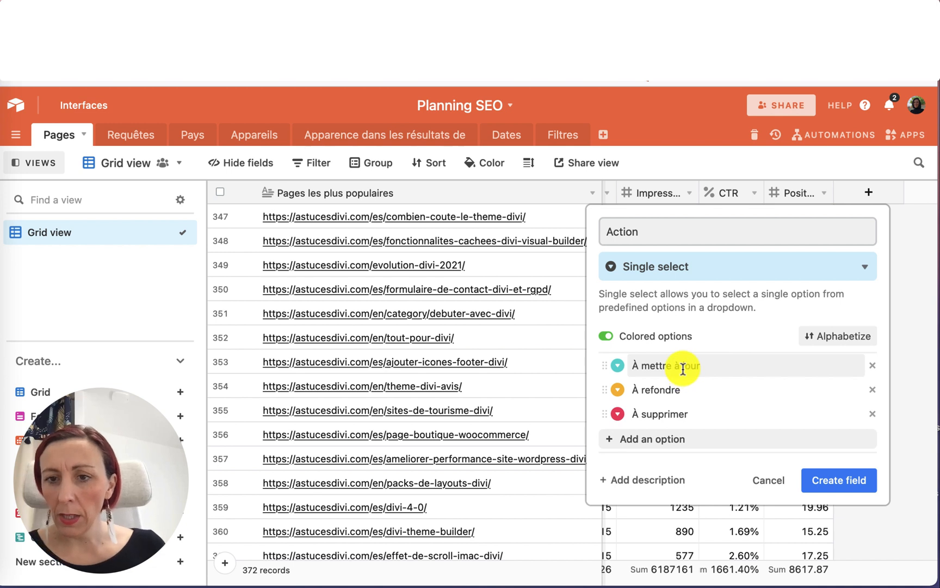
click(670, 98)
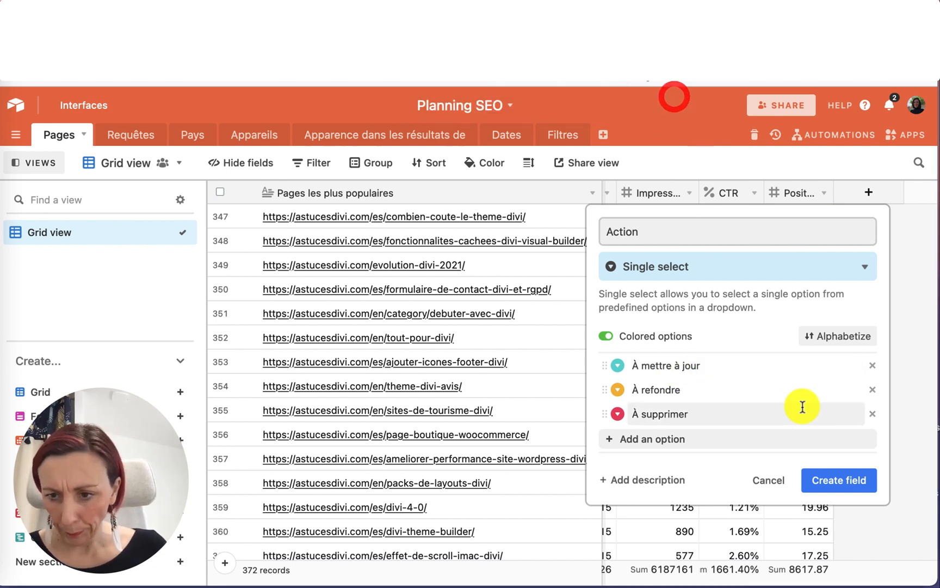
click(825, 479)
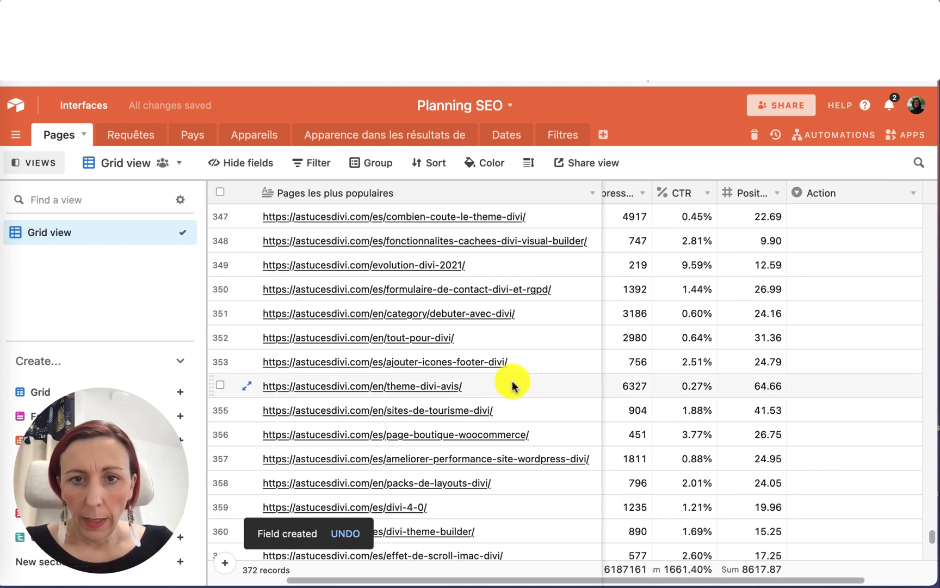
Add a checkbox field named Fait ? to the Pages table.
scroll(585, 407, up, 5)
scroll(583, 409, down, 10)
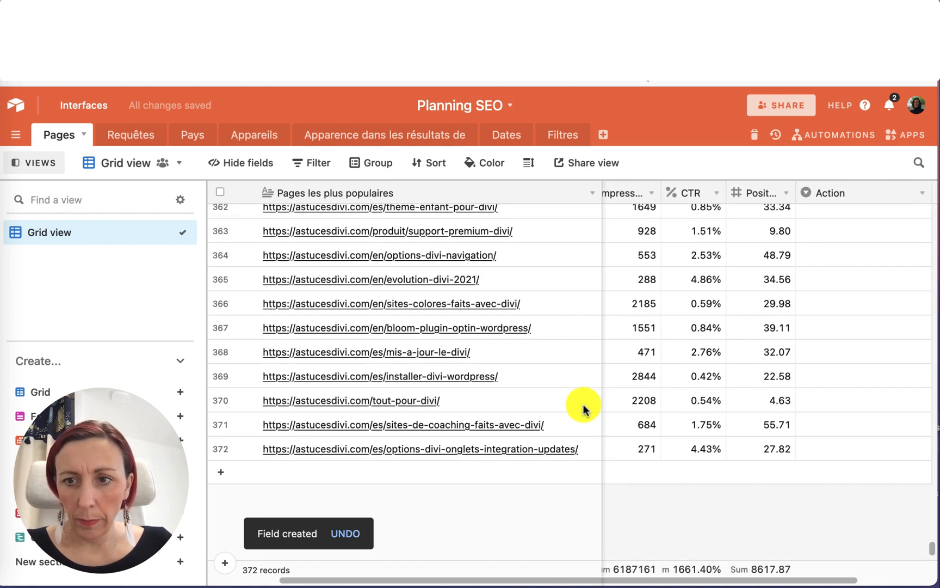
drag(931, 192, 875, 191)
click(906, 194)
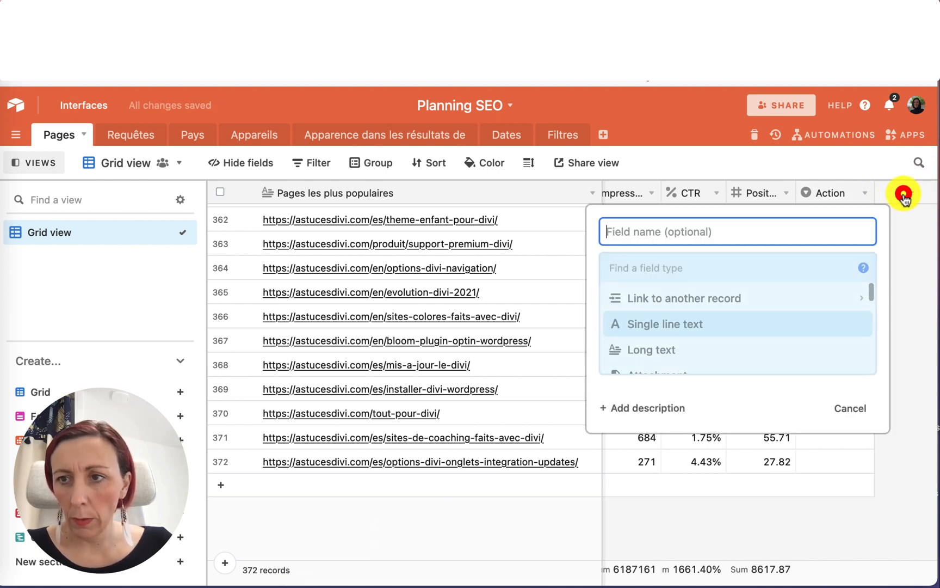
text(D)
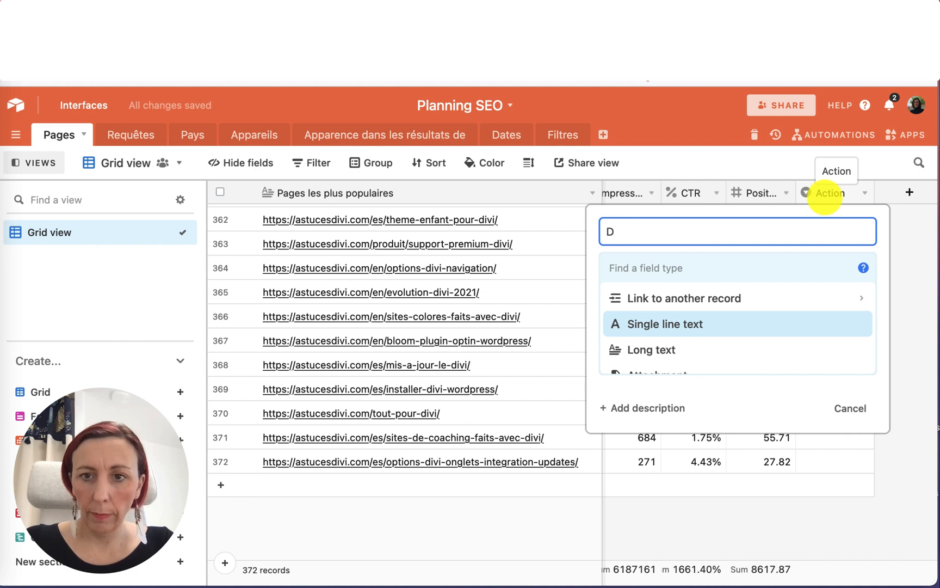
key(BackSpace)
text(Fai)
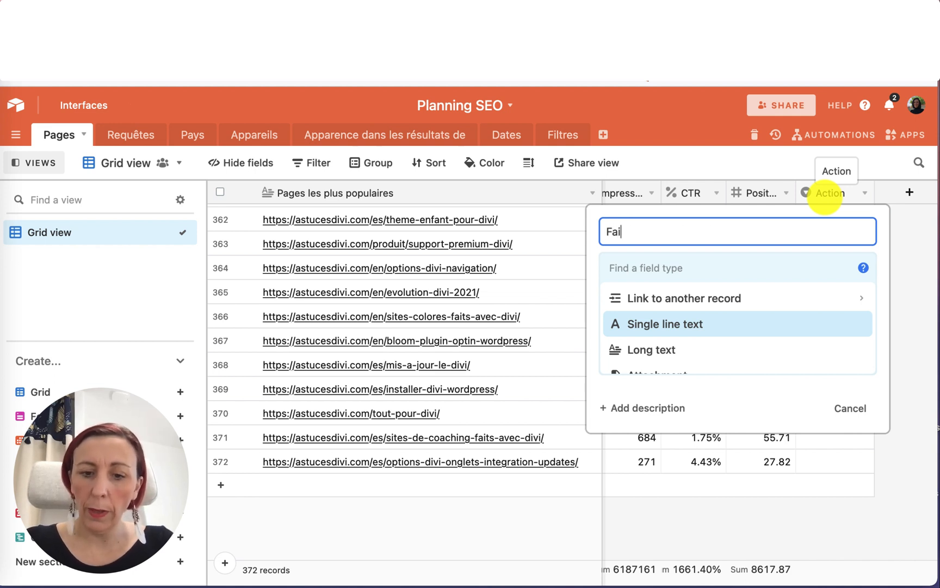
scroll(740, 312, down, 5)
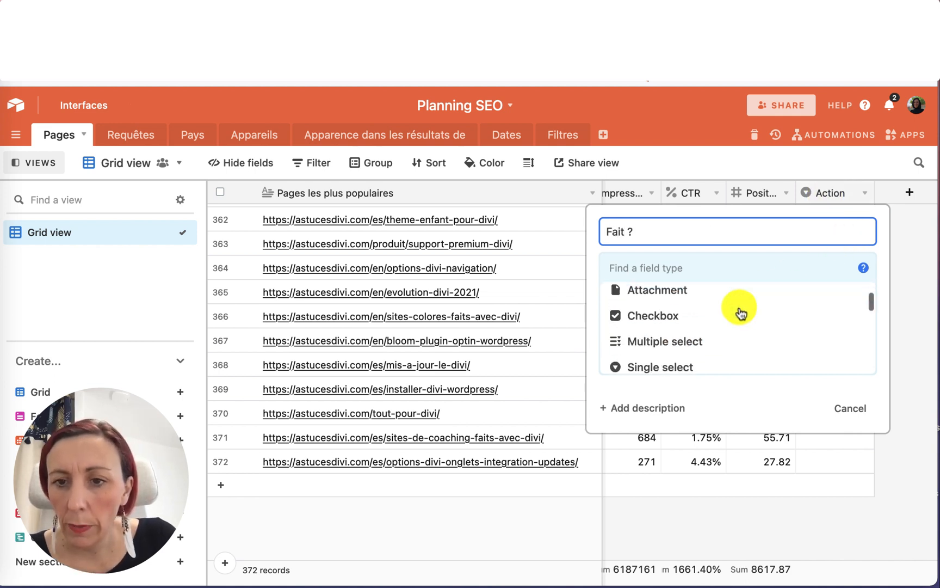
scroll(740, 313, down, 5)
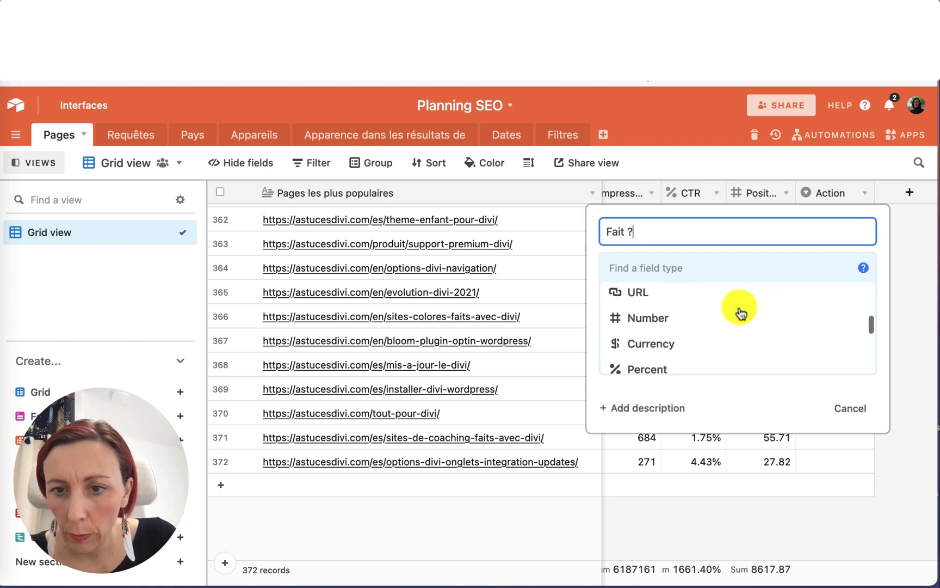
scroll(740, 313, up, 4)
scroll(741, 313, up, 3)
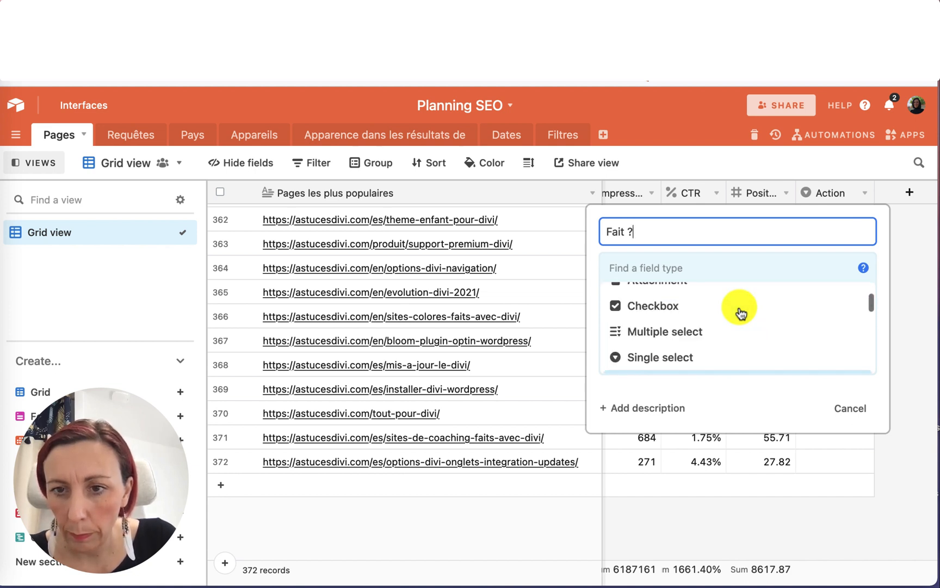
click(669, 352)
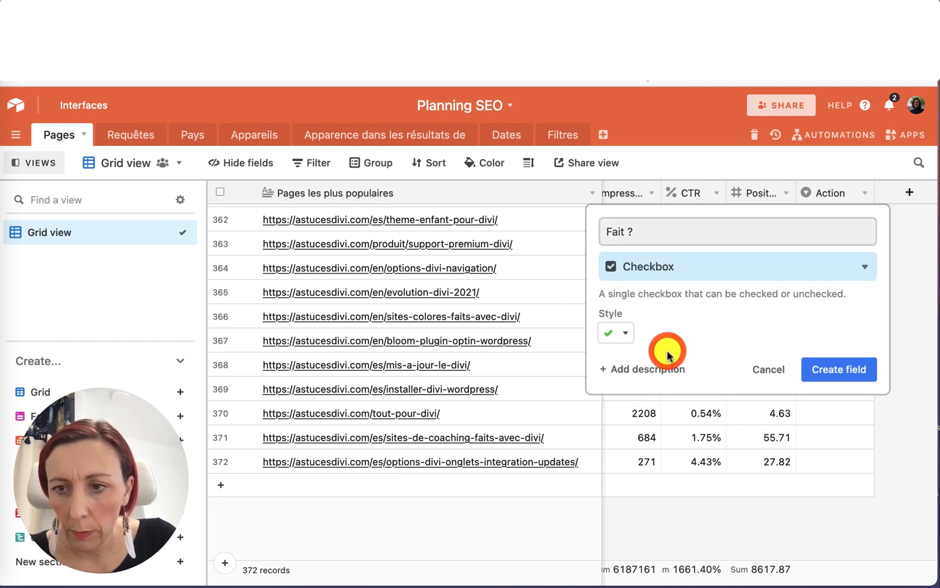
click(828, 379)
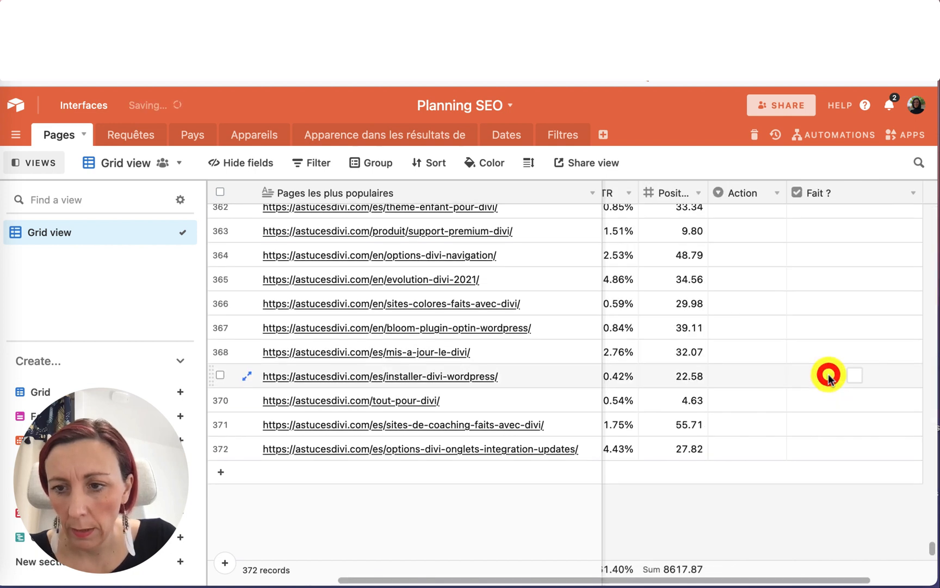
Scroll across the Pages table to review the Action and Fait ? columns.
click(919, 200)
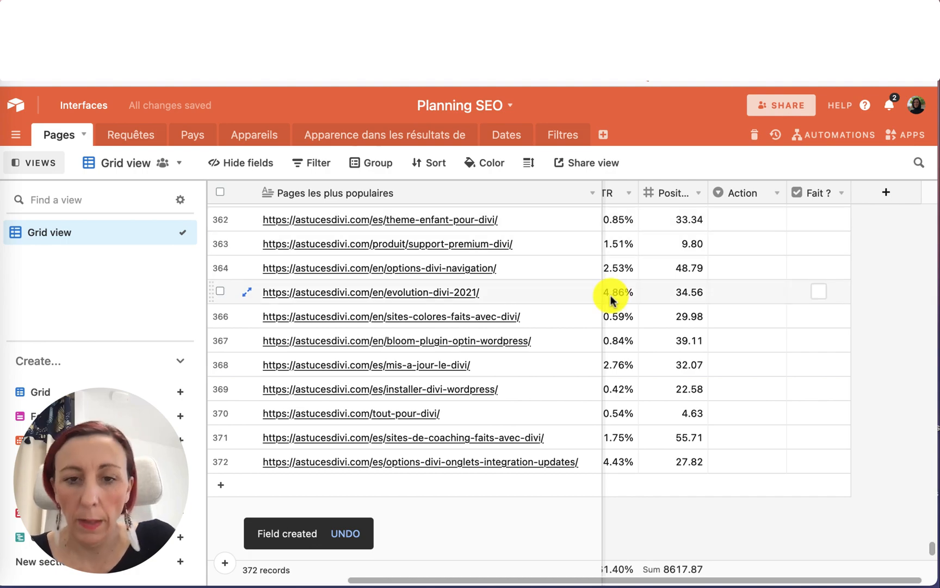
scroll(781, 342, left, 5)
scroll(780, 348, right, 3)
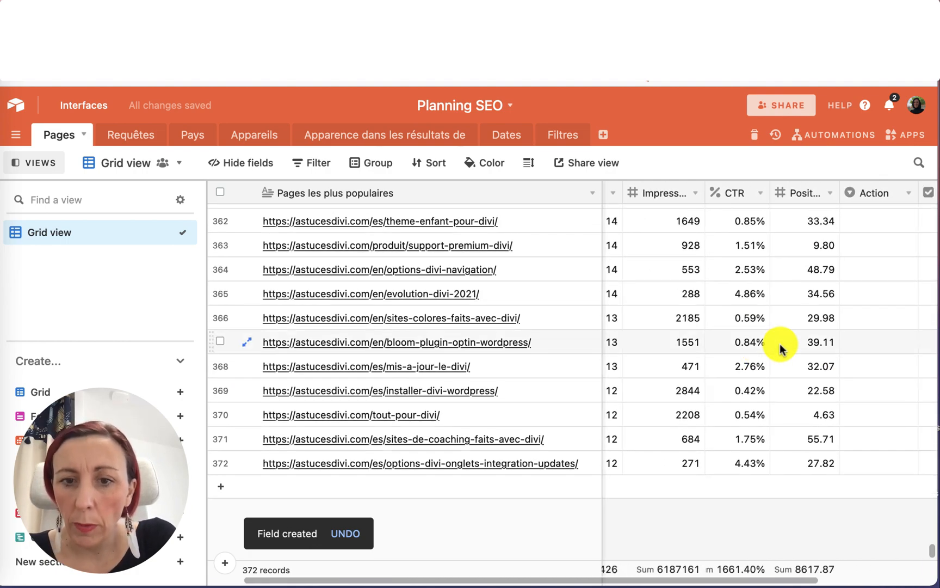
scroll(781, 348, up, 15)
scroll(781, 348, up, 15)
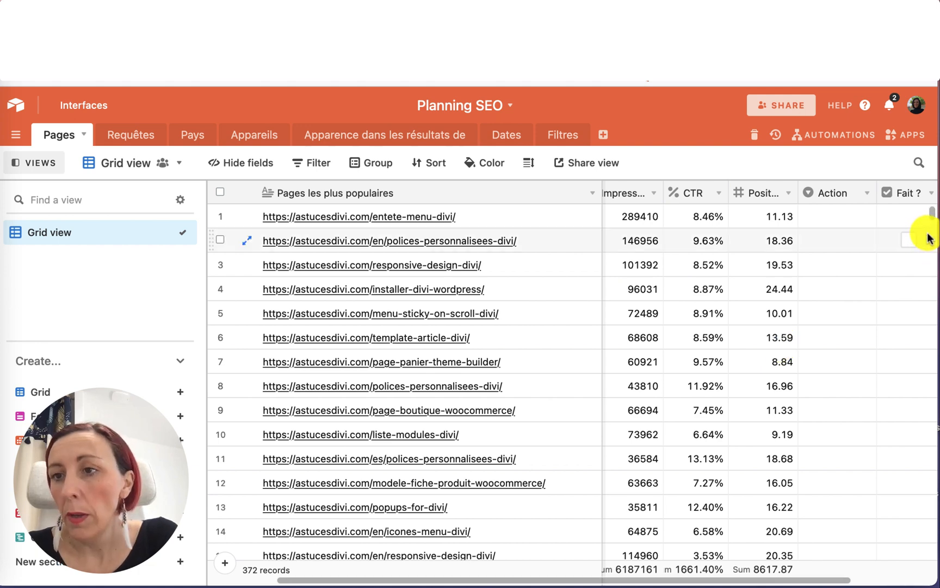
drag(931, 215, 902, 585)
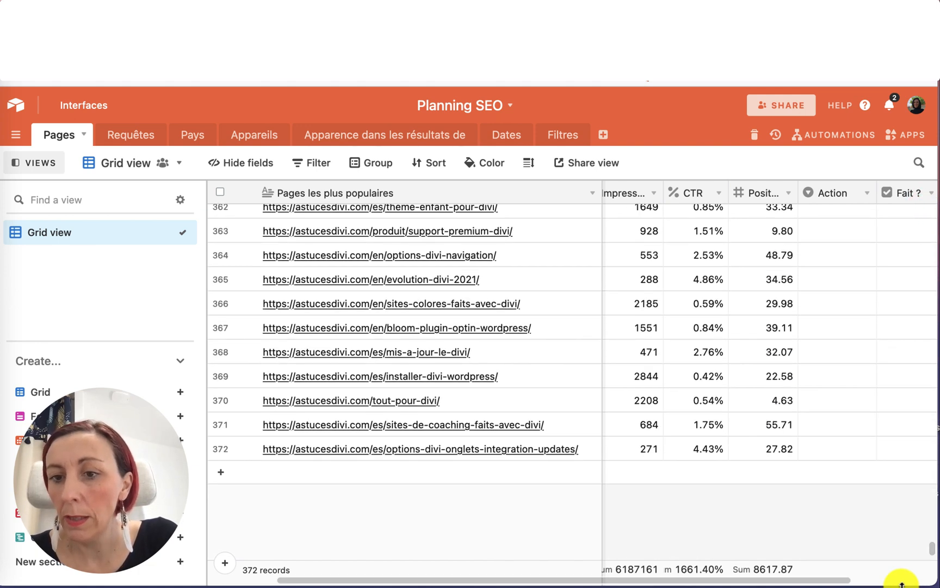
scroll(730, 489, left, 2)
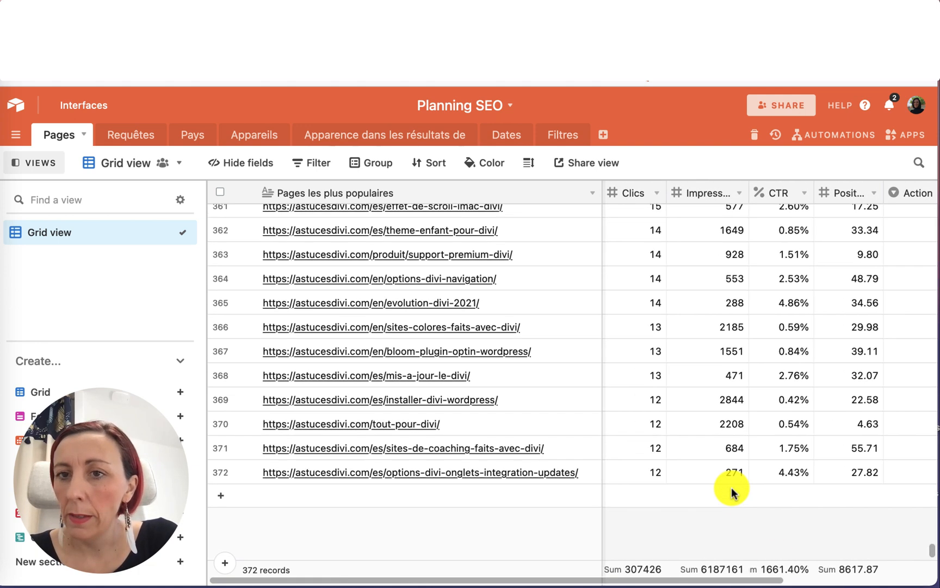
scroll(731, 489, up, 1)
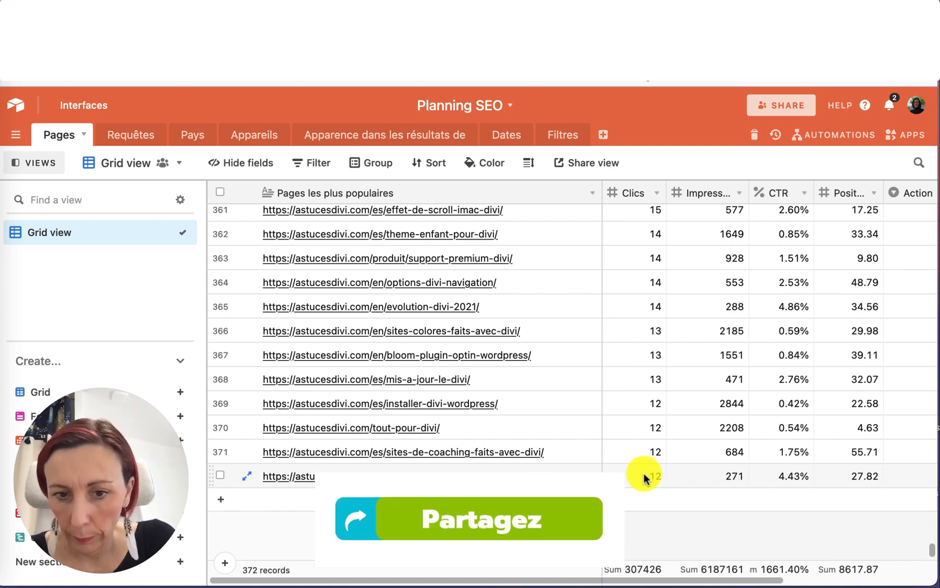
scroll(644, 473, right, 3)
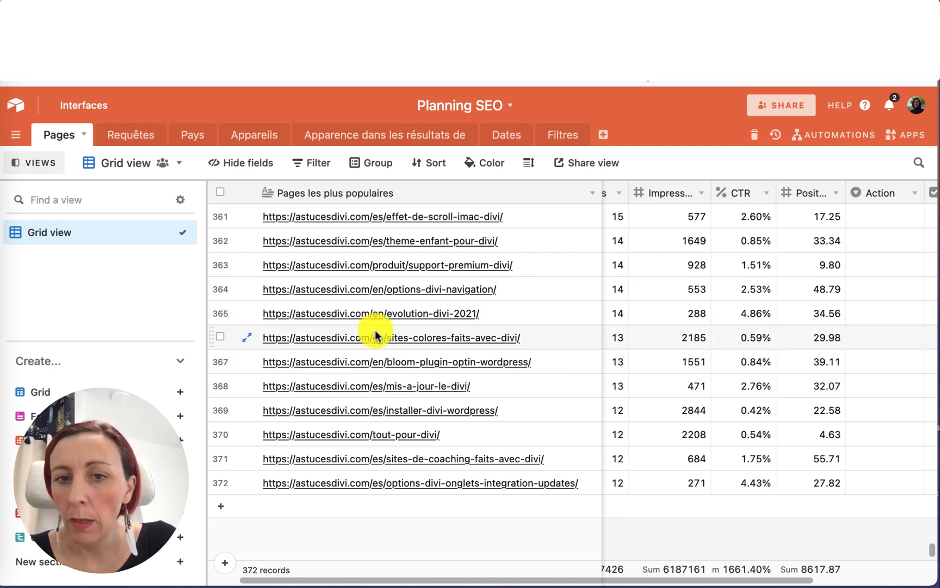
scroll(669, 397, right, 4)
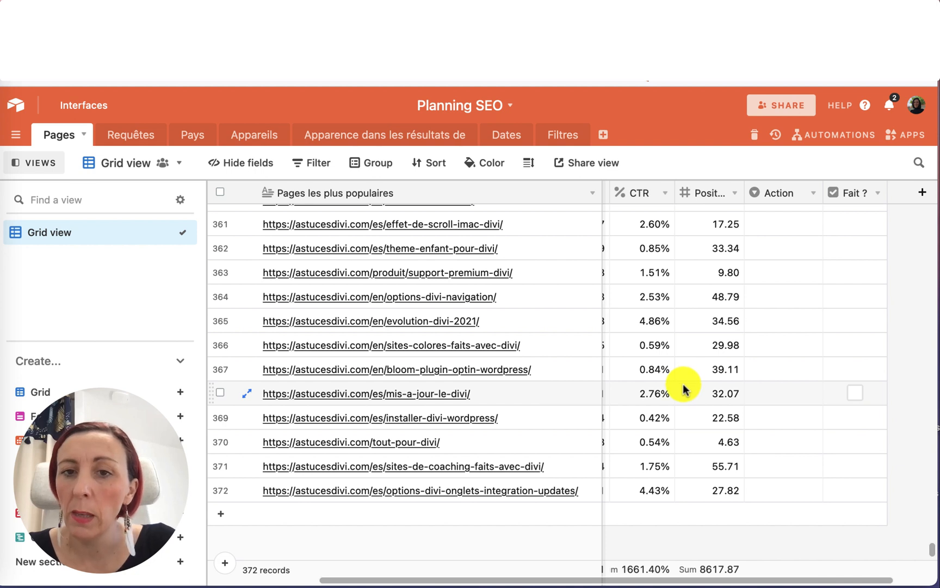
scroll(684, 383, right, 2)
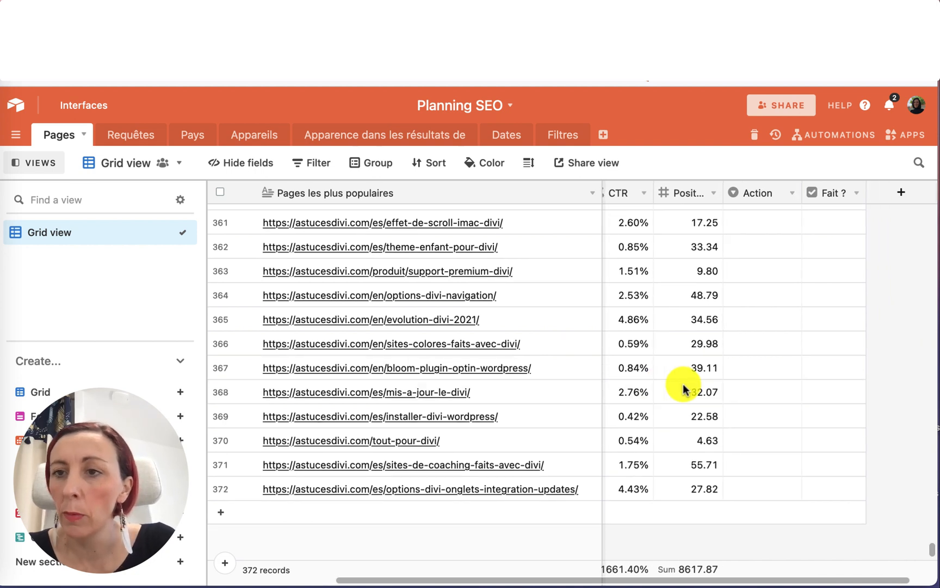
Start a single select field named Langue with a first option FR coloured green.
click(903, 194)
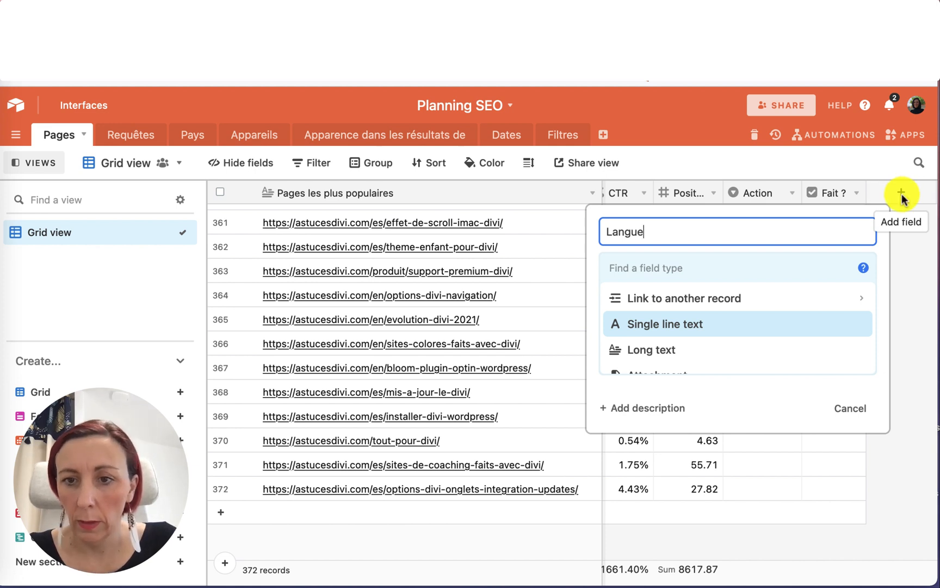
scroll(704, 357, down, 4)
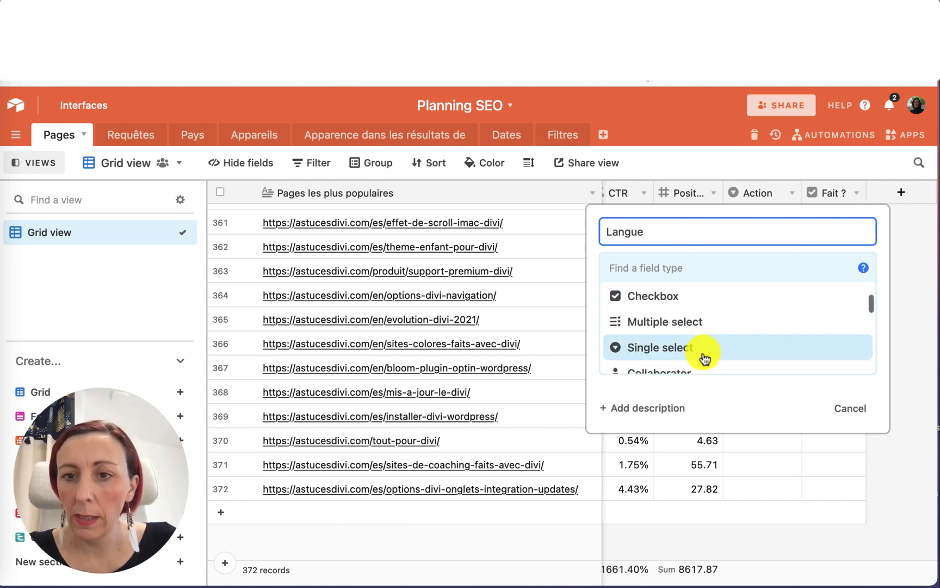
click(670, 351)
click(648, 389)
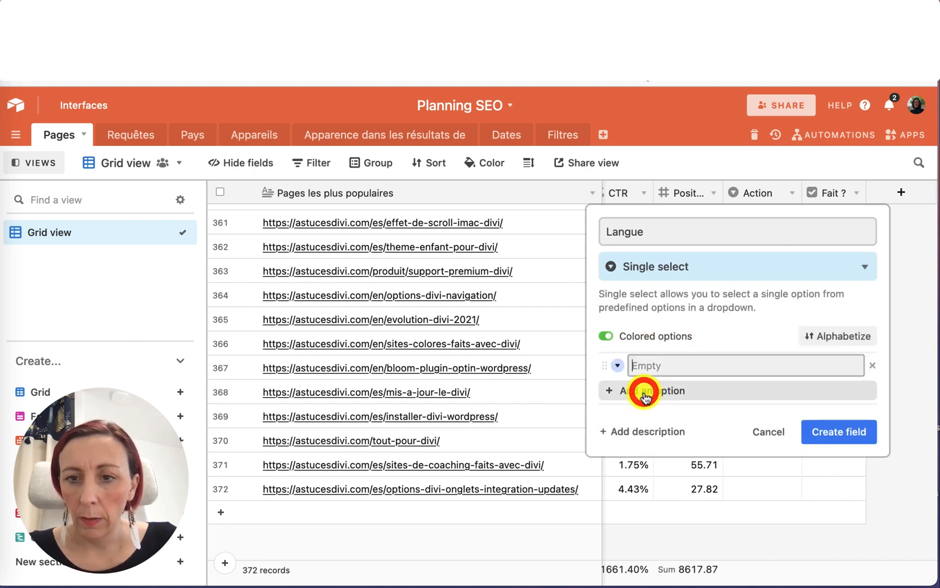
click(618, 365)
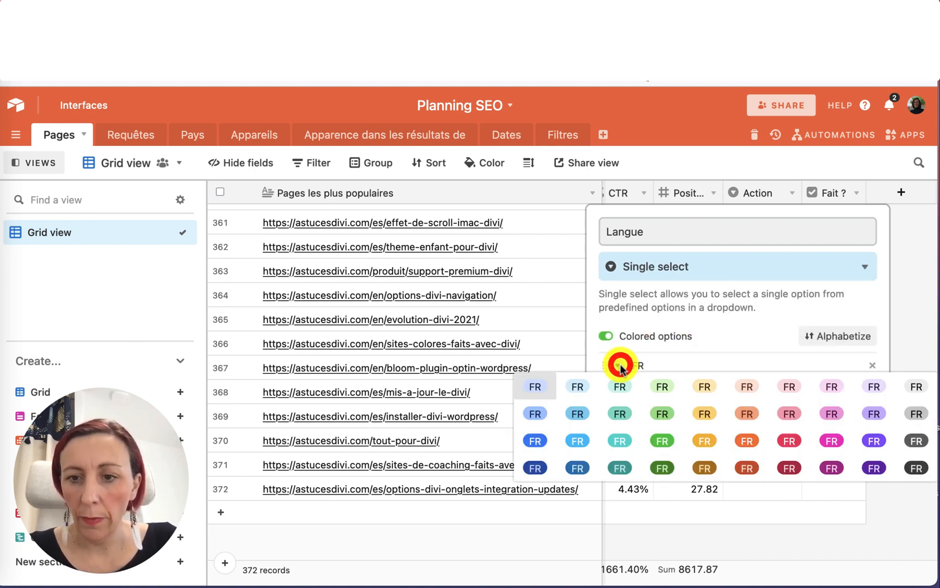
click(657, 442)
Add Langue options EN coloured orange and ES coloured purple, then create the field.
click(653, 389)
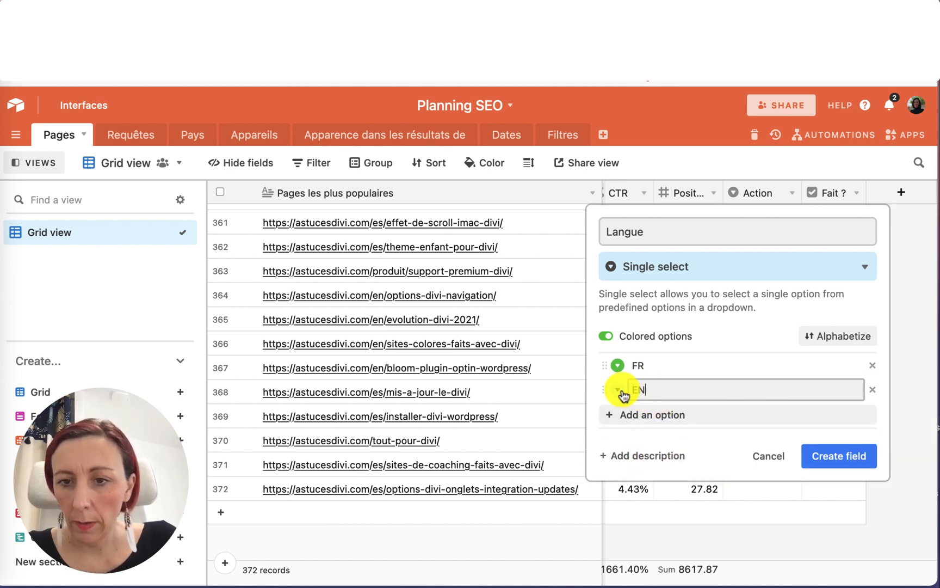
click(619, 389)
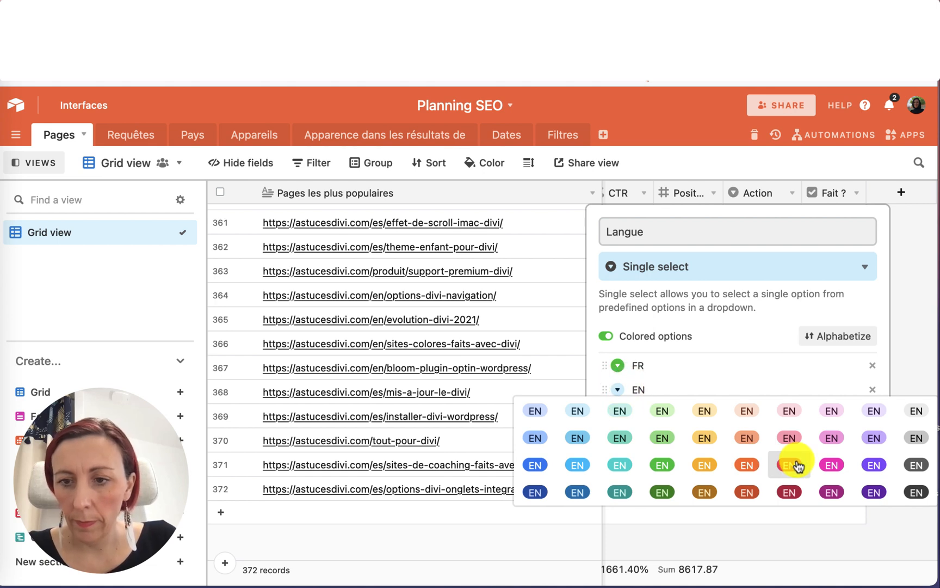
click(749, 464)
click(677, 417)
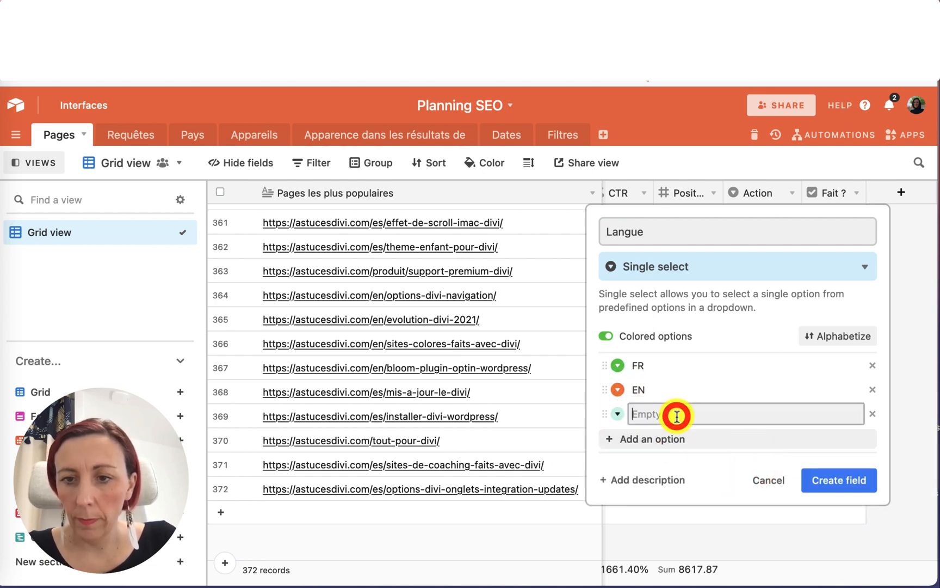
text(ES)
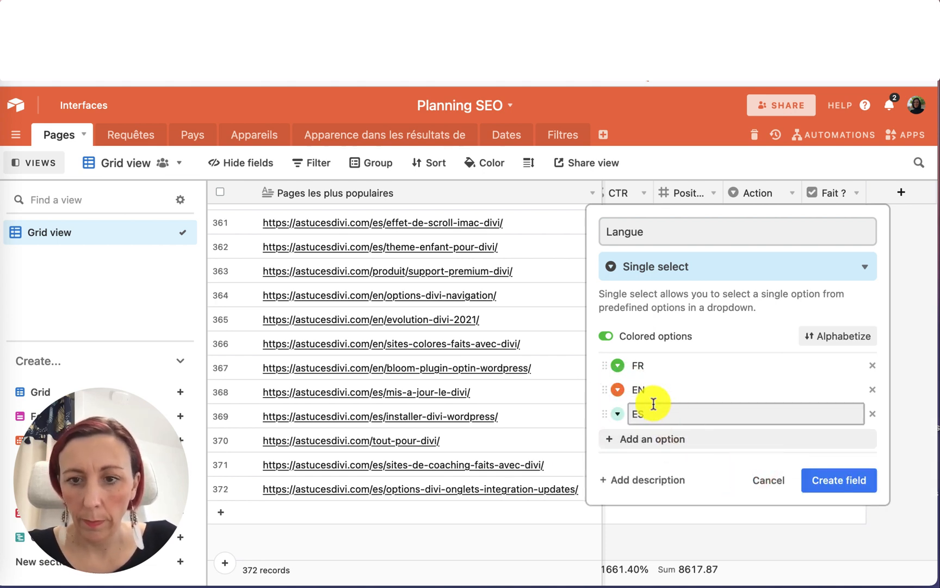
click(617, 414)
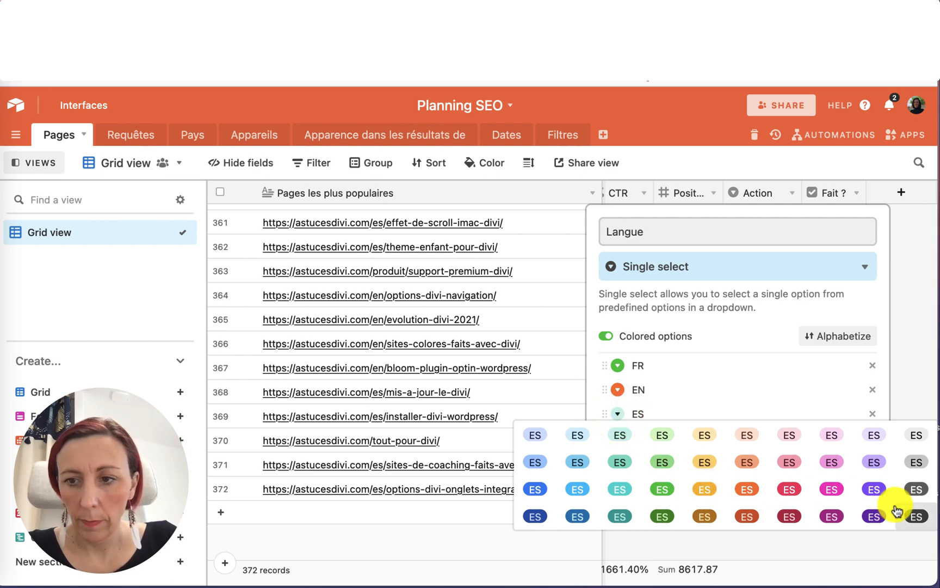
click(877, 490)
click(858, 488)
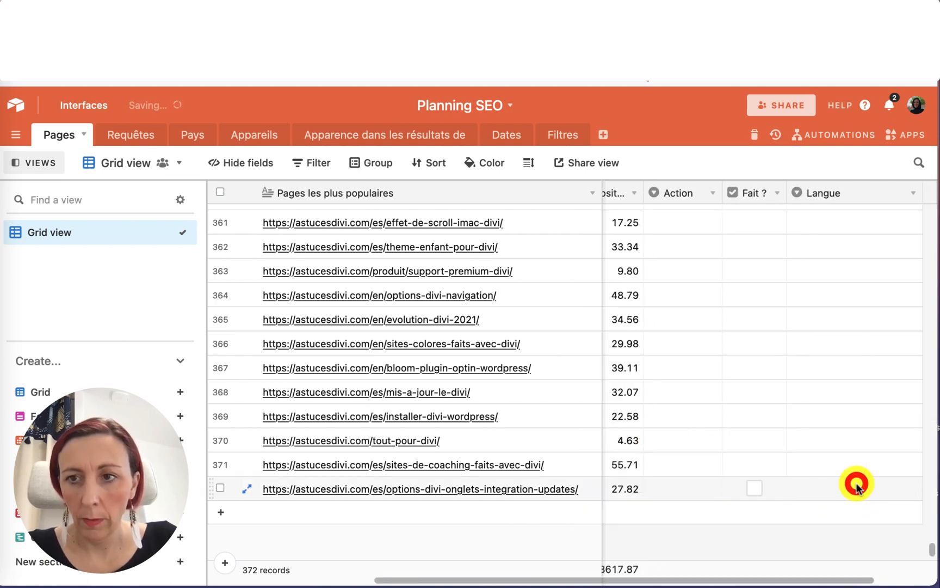
Set Langue to ES for the last two pages, the sites-de-coaching and options-divi-onglets records.
drag(923, 188, 865, 188)
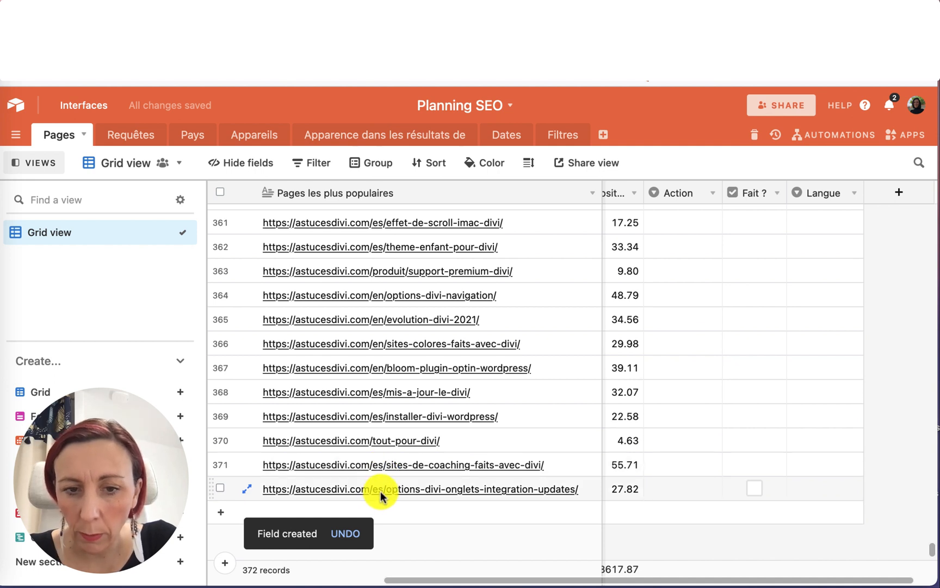
scroll(380, 492, down, 1)
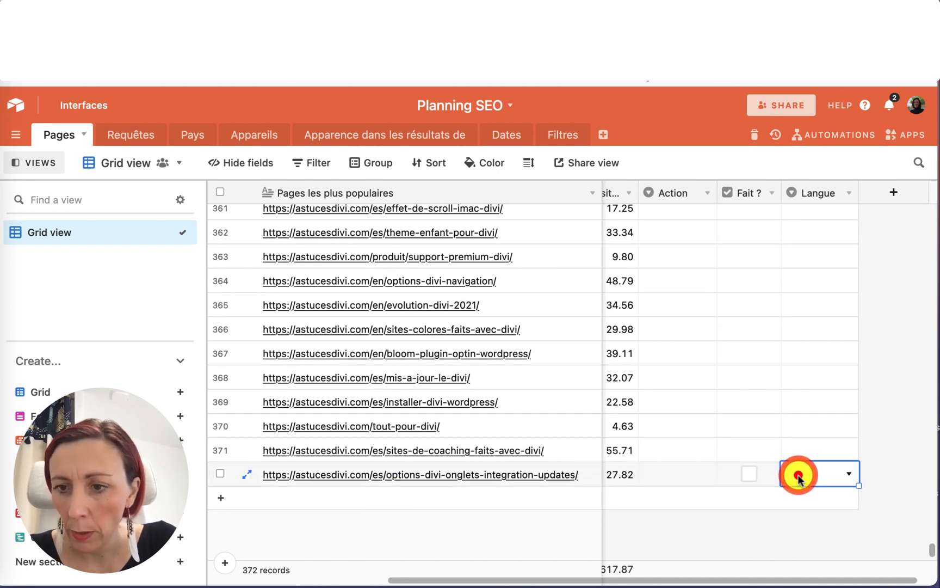
click(797, 477)
click(803, 447)
click(805, 451)
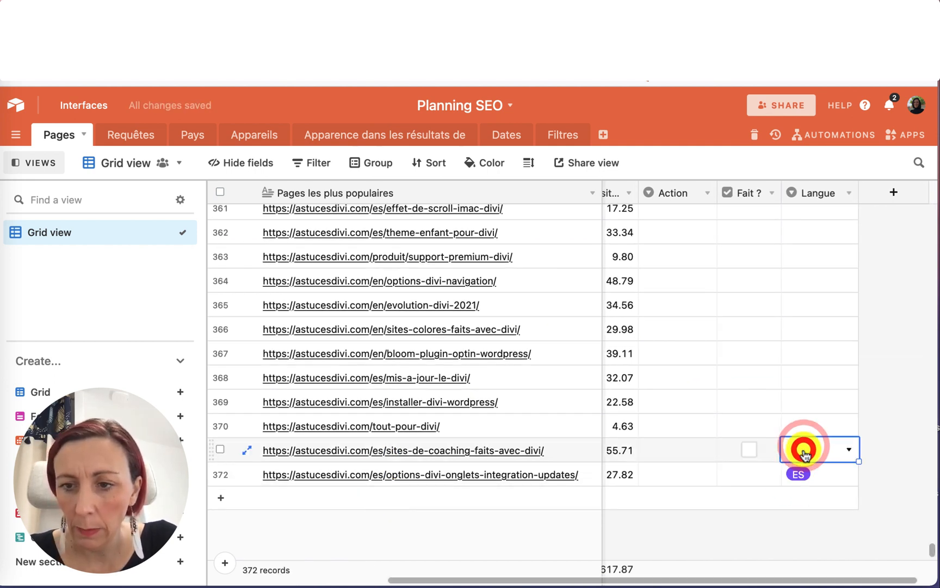
click(801, 446)
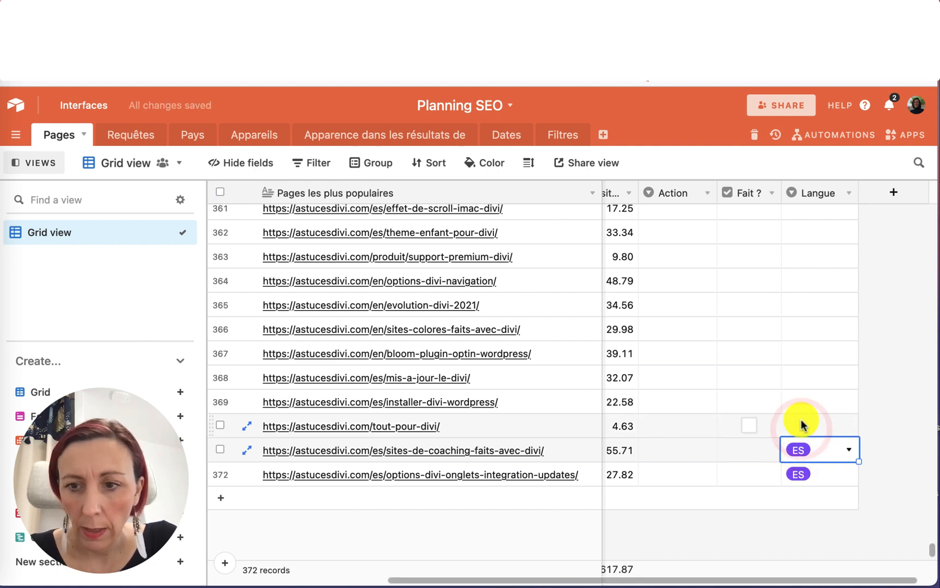
Set Langue to FR for the tout-pour-divi page and ES for the installer-divi-wordpress page.
click(801, 425)
click(801, 424)
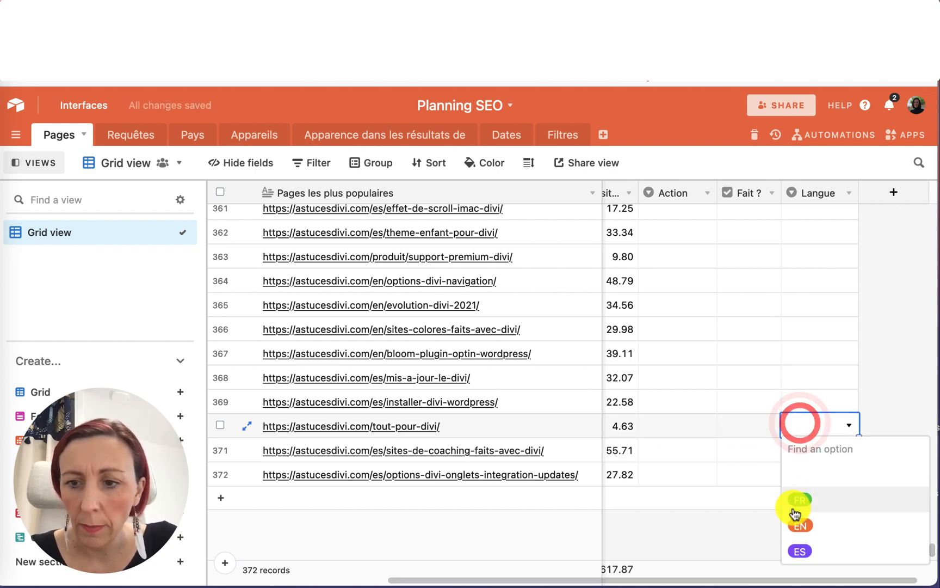
click(793, 509)
click(799, 399)
click(799, 399)
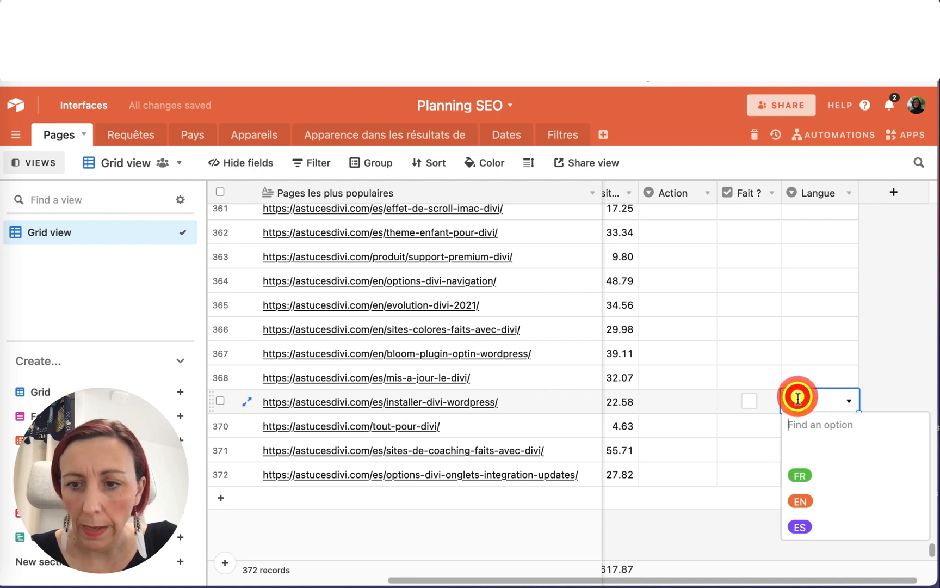
click(798, 526)
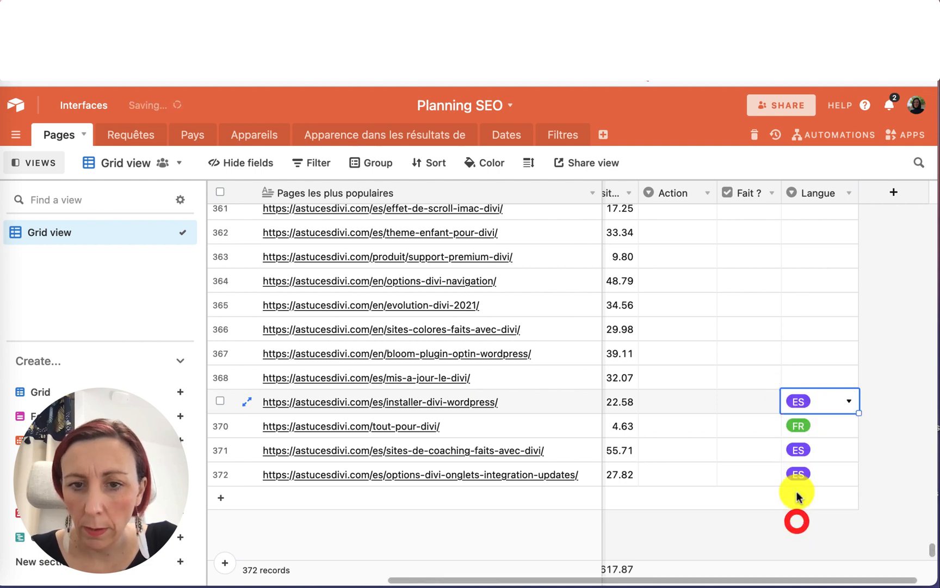
Set Langue to ES for the mis-a-jour-le-divi page and EN for the bloom-plugin-optin and sites-colores pages.
click(798, 377)
click(798, 377)
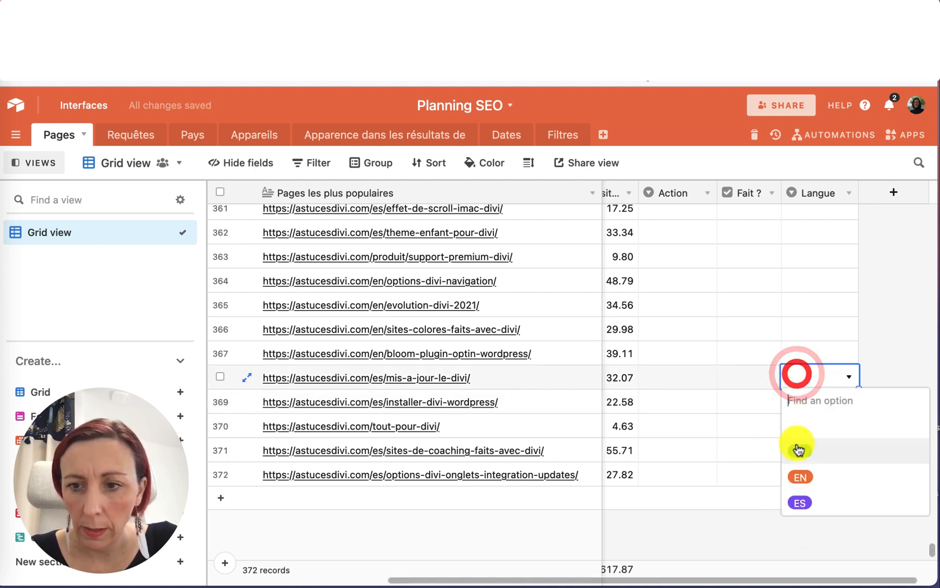
click(796, 498)
click(794, 354)
click(794, 353)
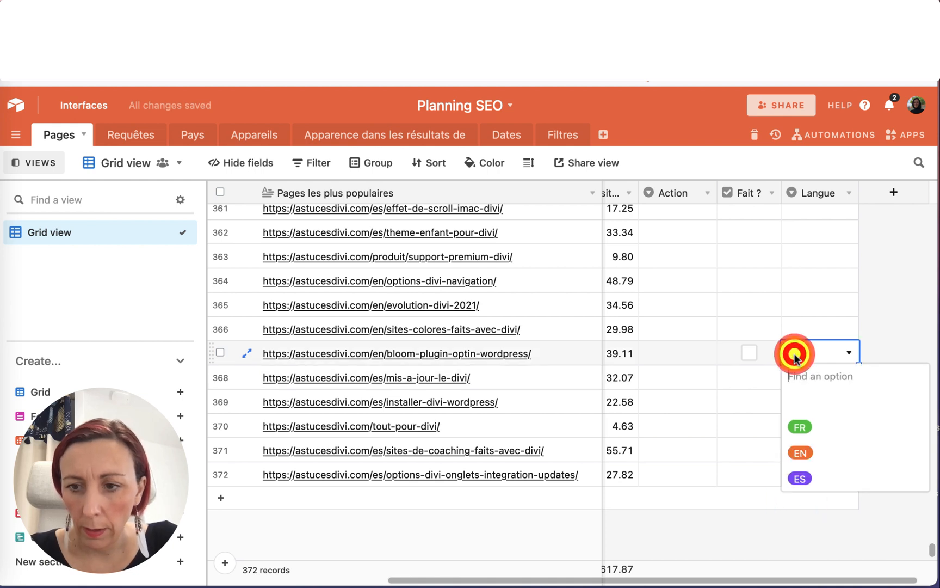
click(803, 450)
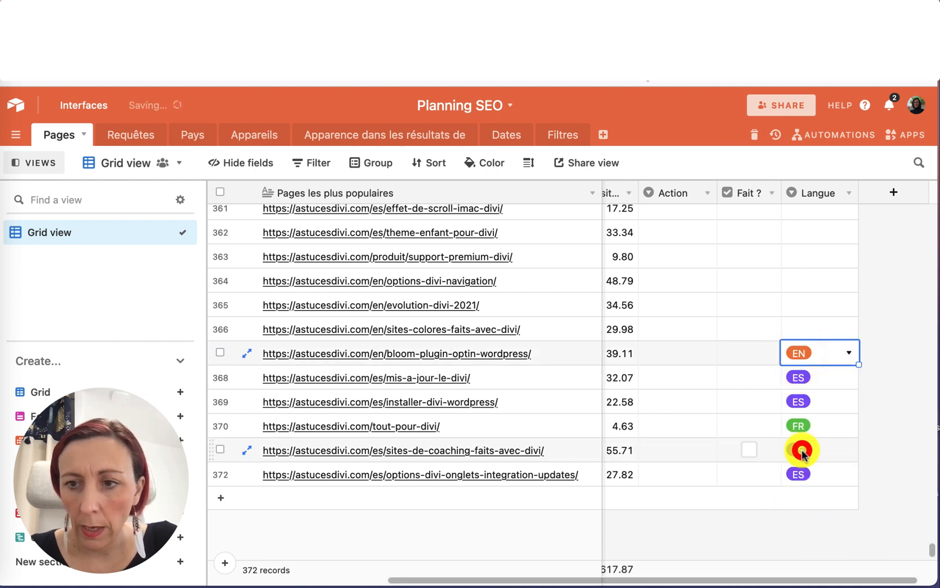
click(805, 330)
click(805, 329)
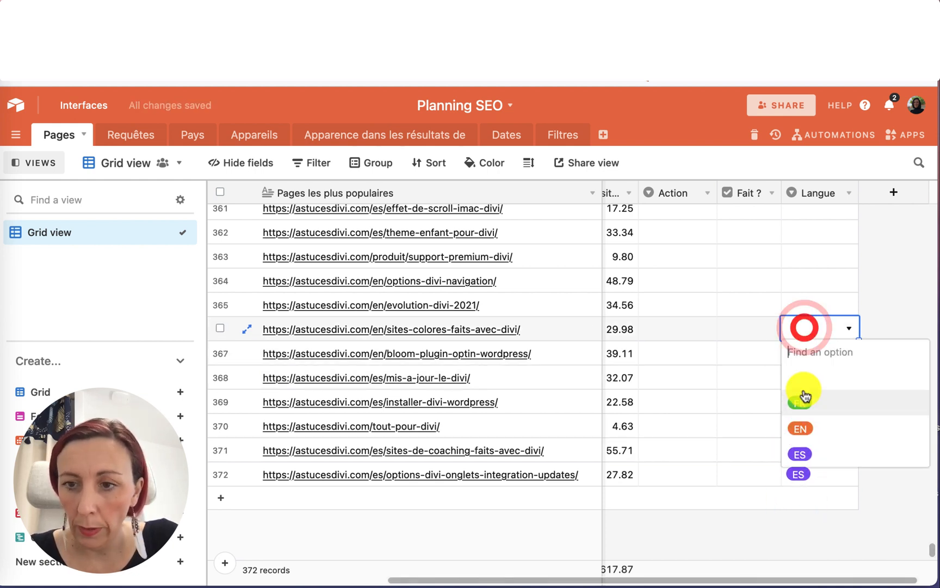
click(800, 423)
Set Langue to EN for evolution-divi-2021 and options-divi-navigation, and FR for the support-premium-divi page.
click(810, 306)
click(810, 305)
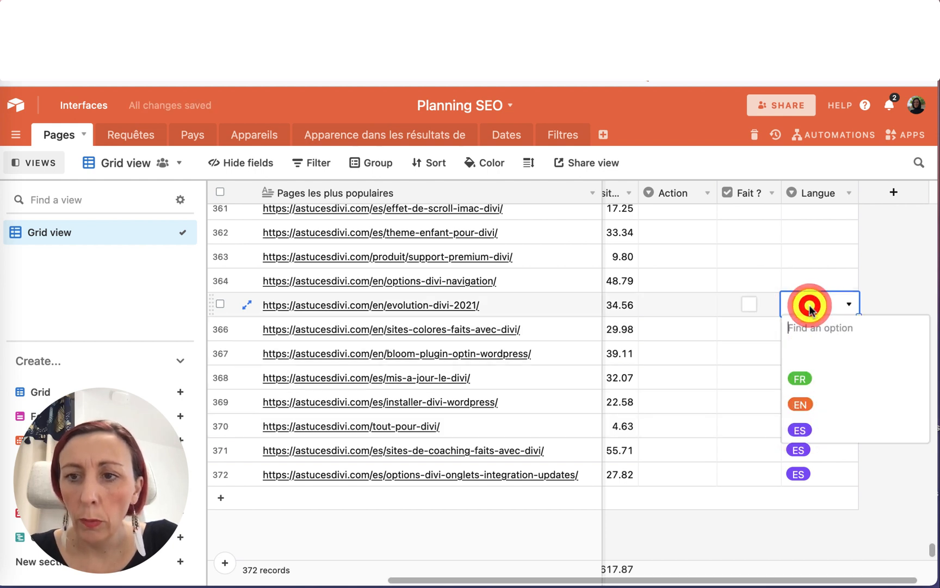
click(800, 393)
scroll(806, 326, up, 1)
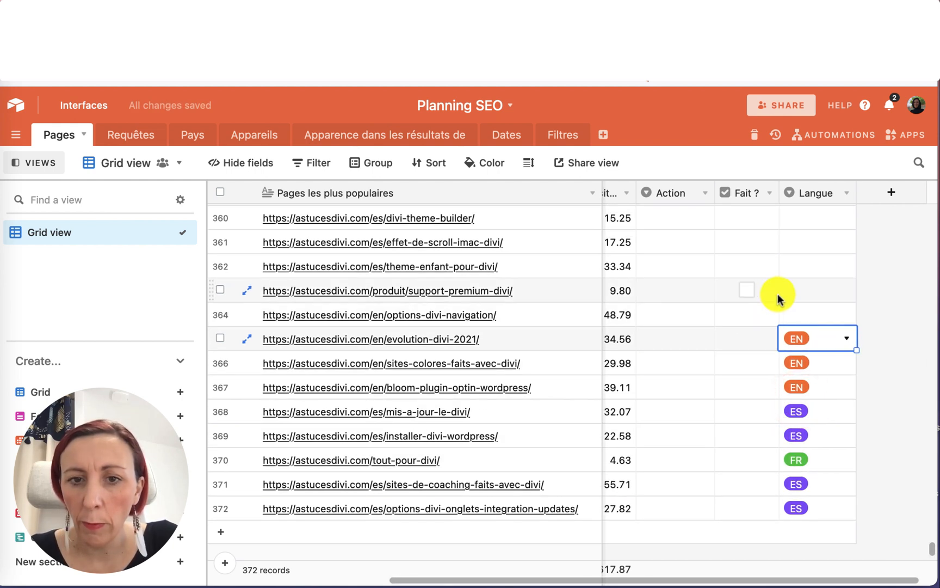
click(797, 315)
click(797, 317)
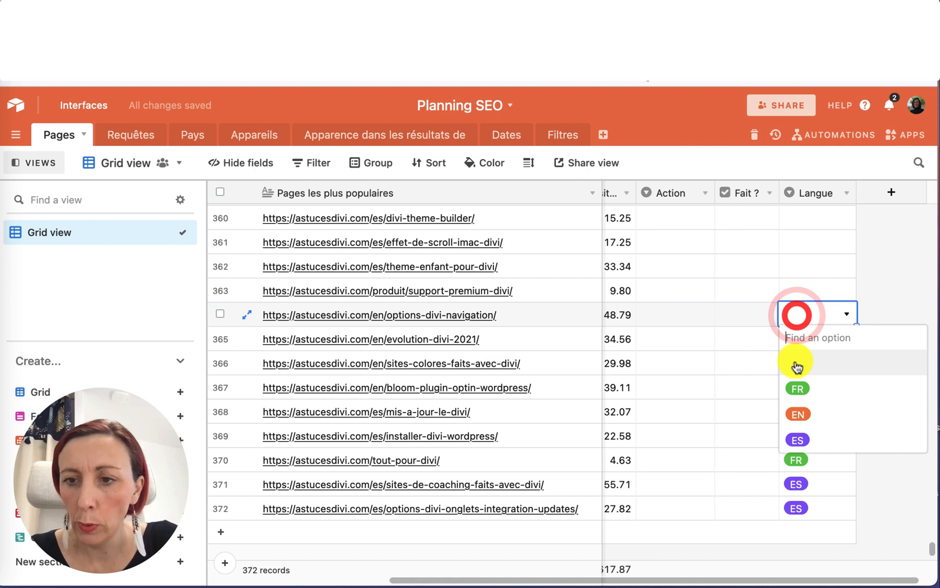
click(798, 416)
scroll(811, 321, up, 1)
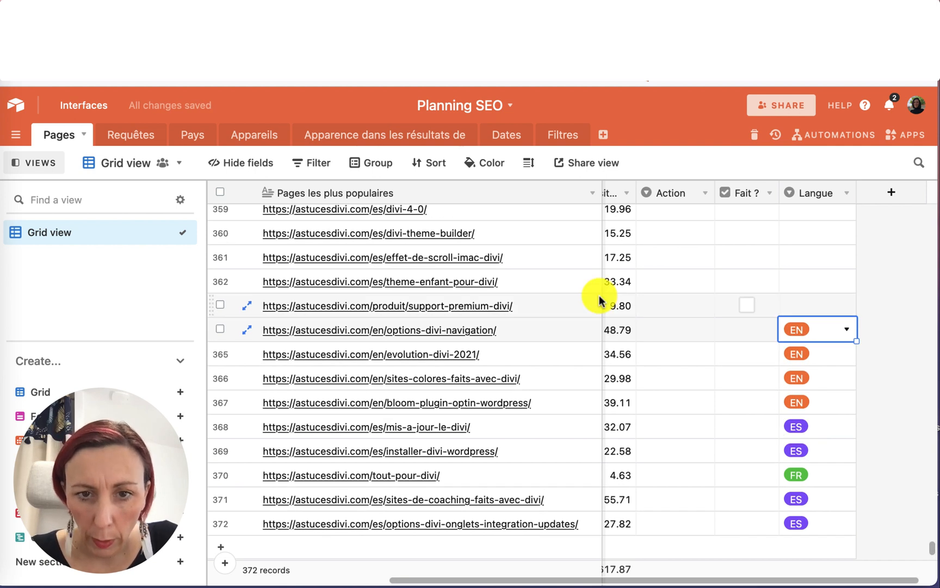
click(811, 306)
click(811, 307)
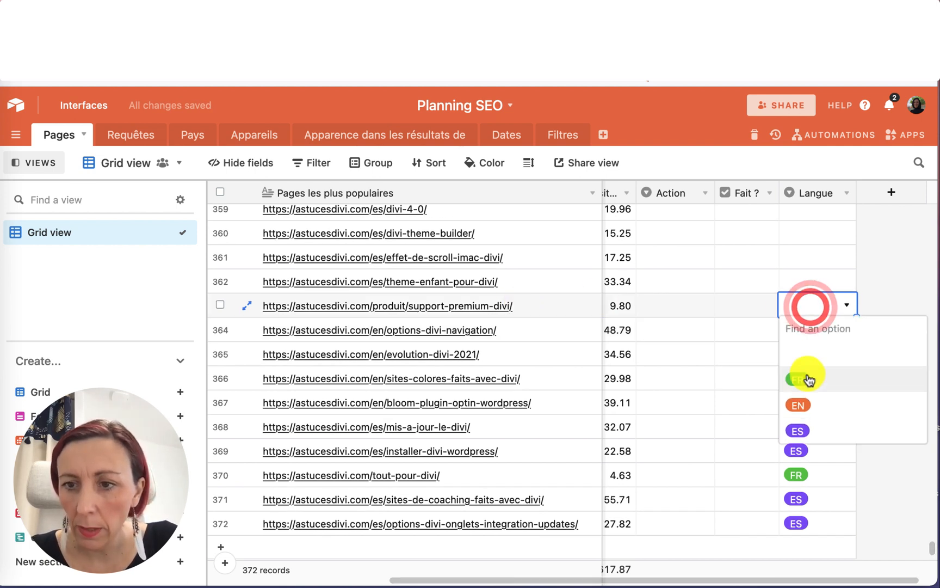
click(807, 375)
Set Langue to ES for the theme-enfant-pour-divi and effet-de-scroll-imac-divi pages.
click(805, 280)
click(805, 281)
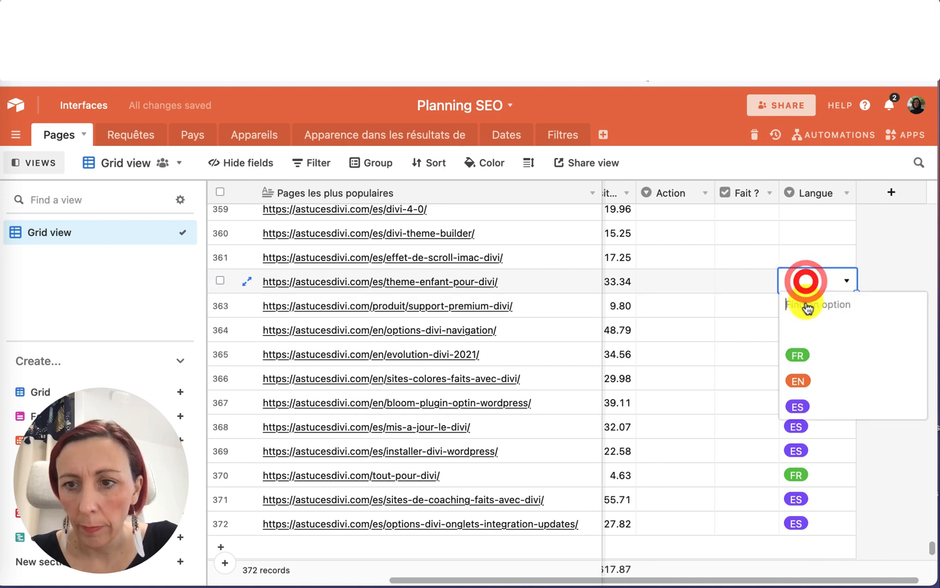
click(804, 401)
click(805, 255)
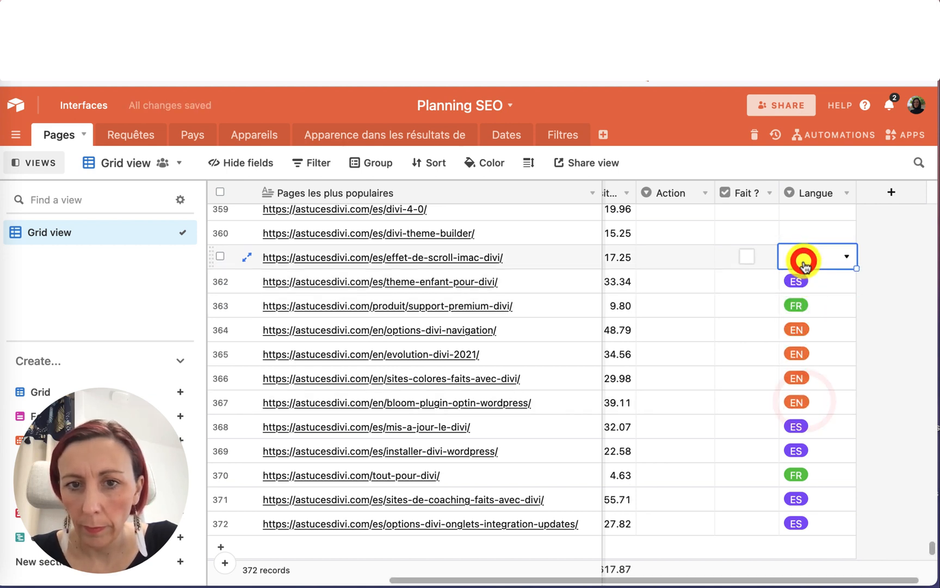
click(805, 261)
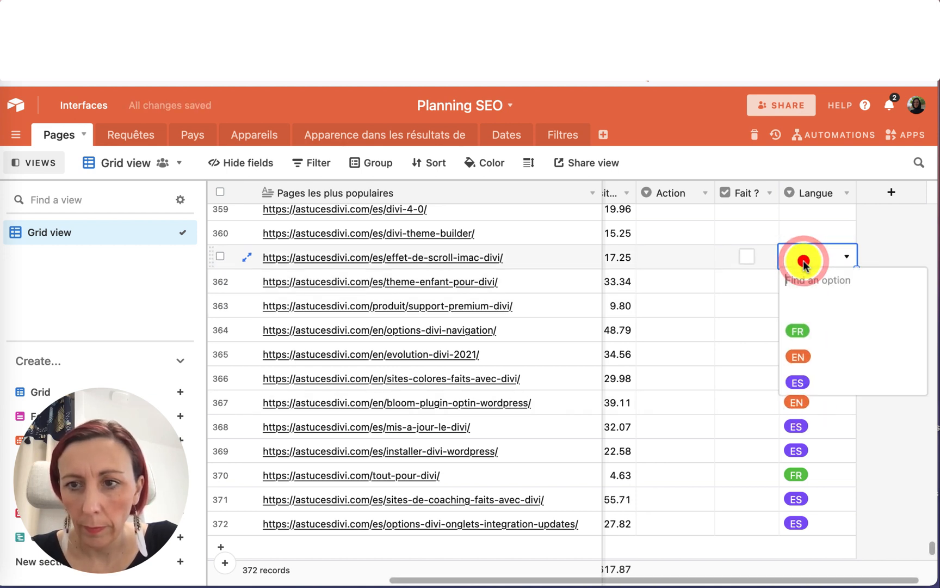
click(798, 382)
Set Langue to ES for divi-theme-builder and FR for the blogging-cle-en-main product page.
scroll(798, 384, up, 5)
click(800, 346)
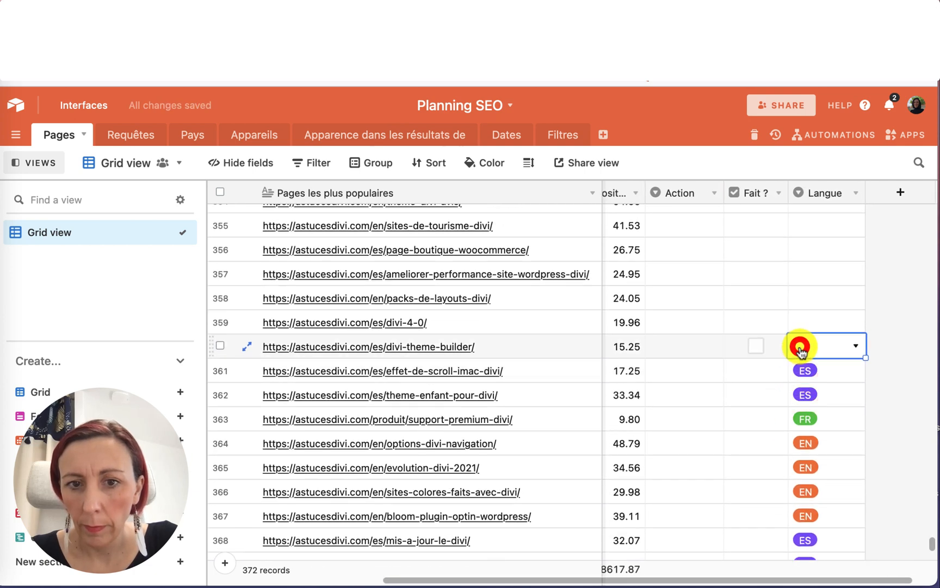
click(800, 346)
click(802, 466)
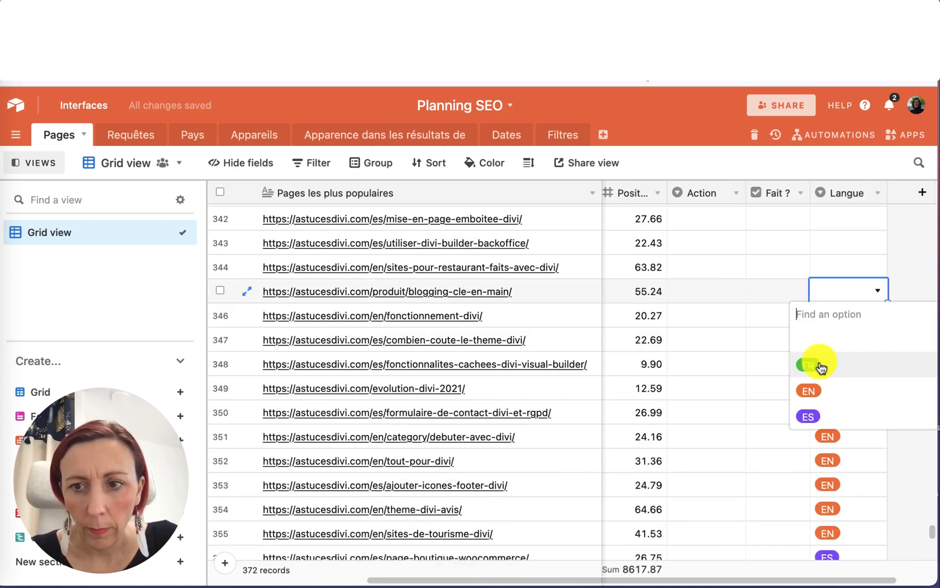
click(820, 363)
scroll(820, 363, down, 10)
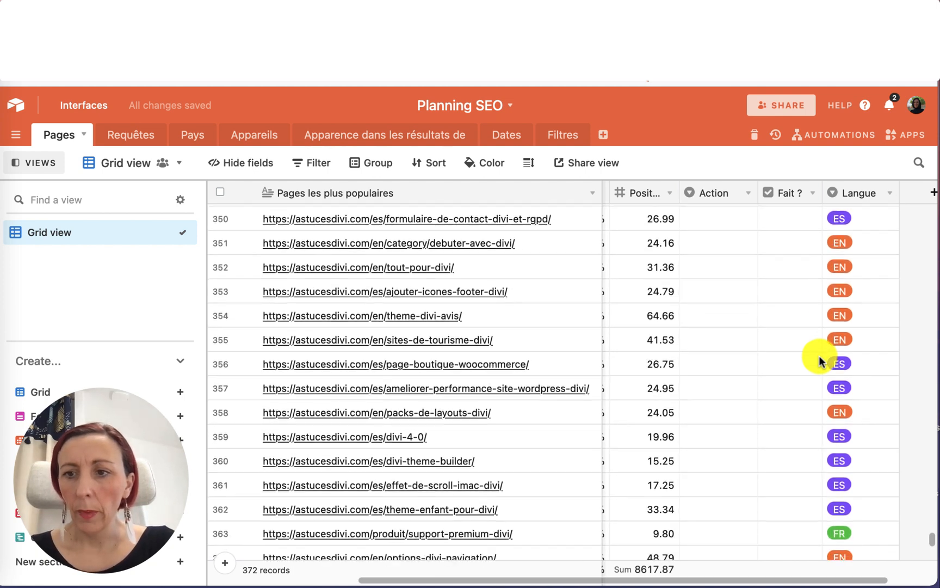
scroll(820, 361, down, 3)
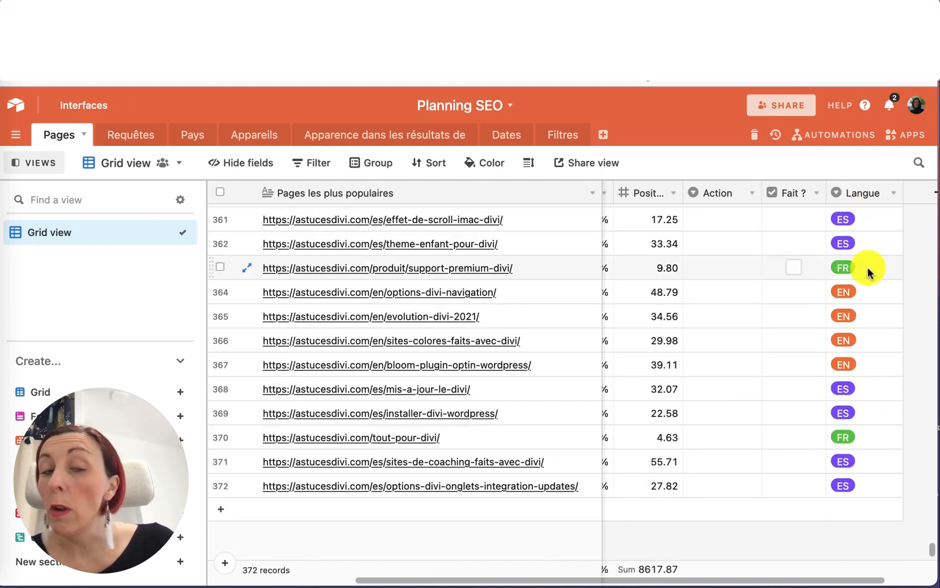
scroll(799, 290, down, 1)
Set Action to À supprimer for the divi-4-0 page and À mettre à jour for packs-de-layouts-divi.
scroll(799, 289, left, 1)
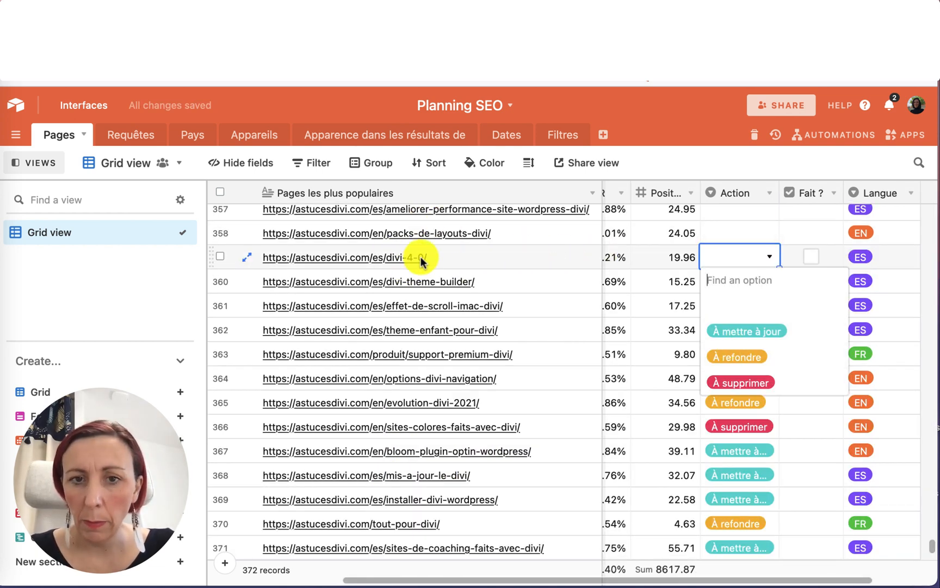
click(719, 383)
click(744, 276)
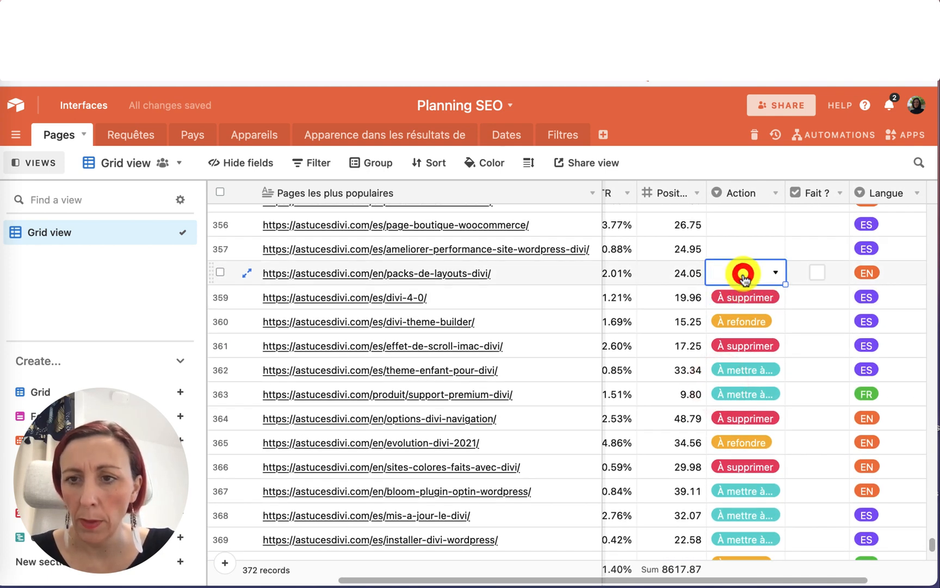
click(744, 276)
click(732, 372)
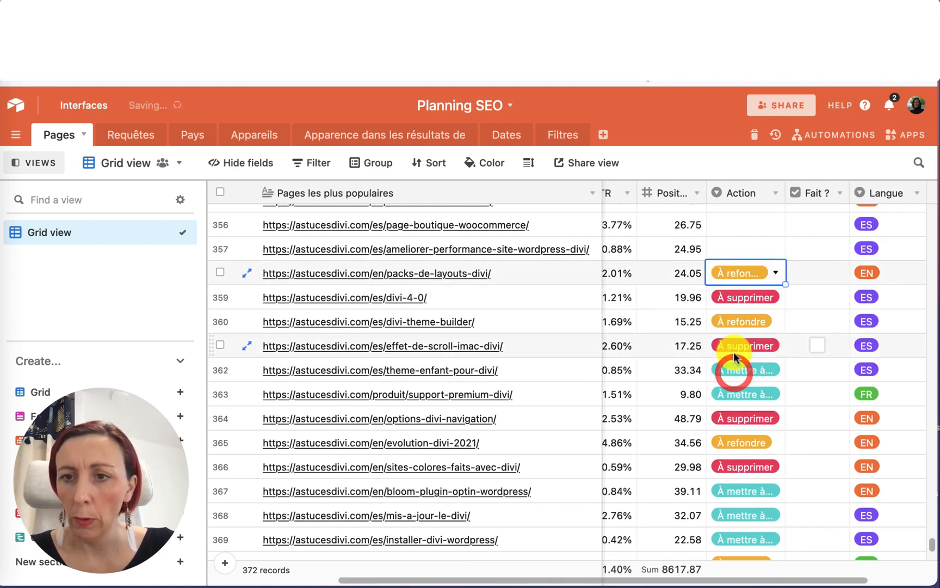
click(743, 273)
click(741, 347)
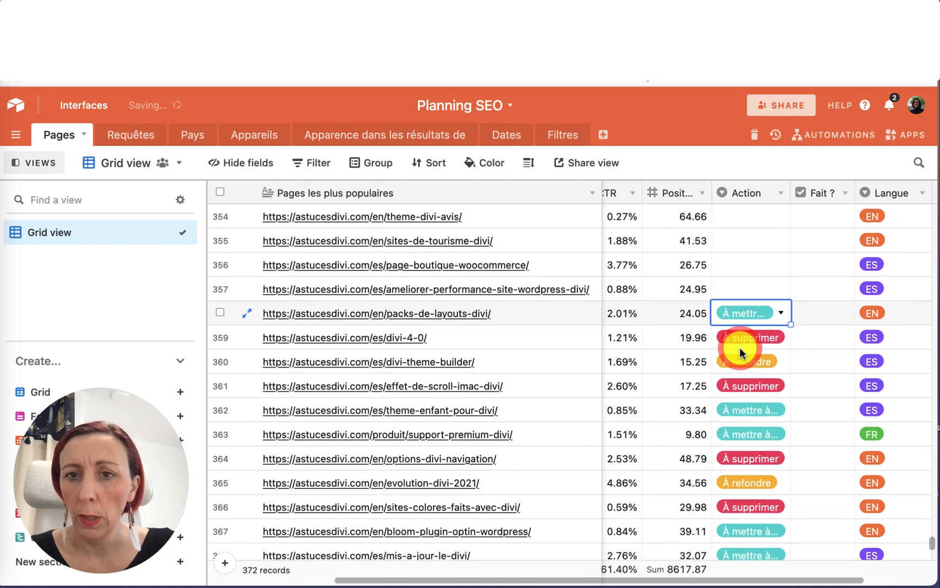
Set Action to À refondre for ameliorer-performance-site-wordpress-divi and À mettre à jour for page-boutique-woocommerce.
click(737, 284)
click(738, 284)
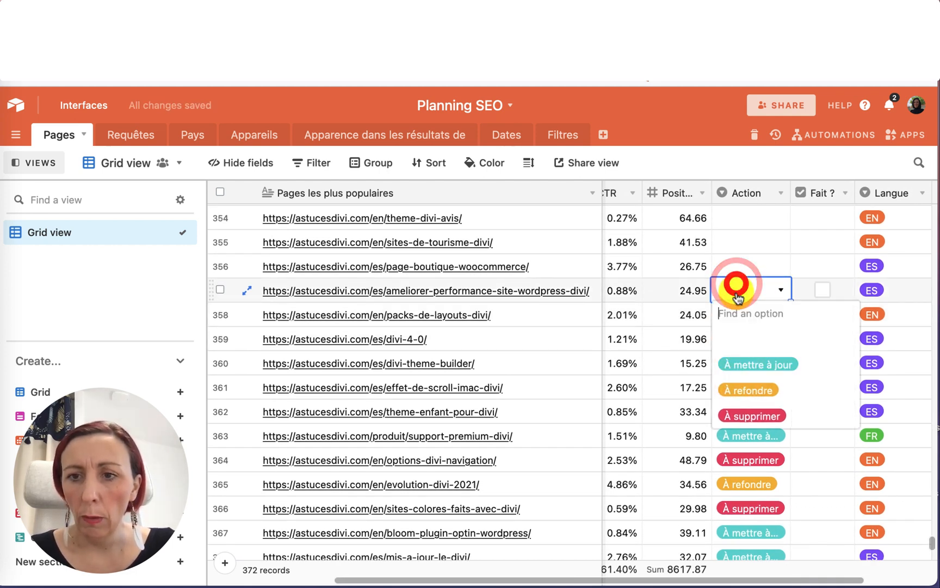
click(741, 388)
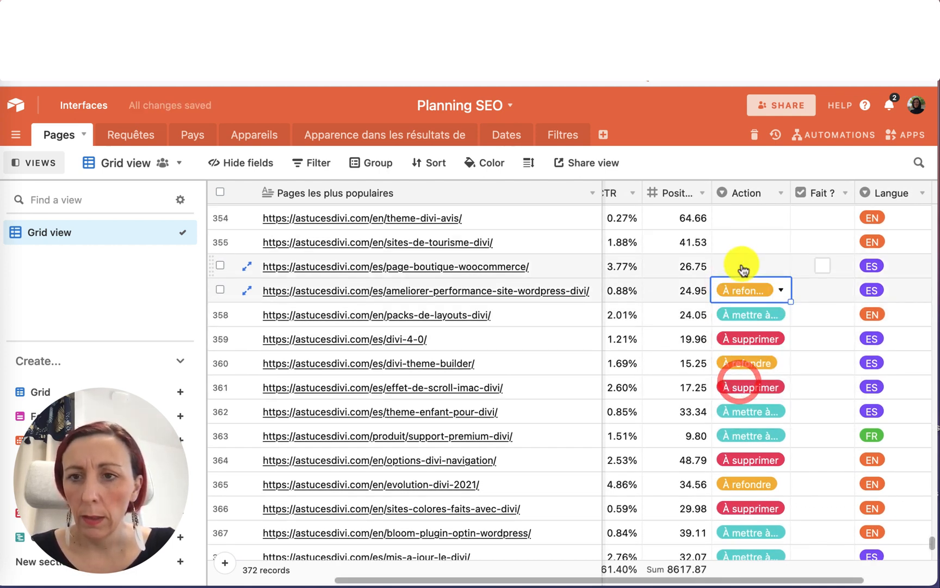
click(742, 268)
click(742, 267)
click(741, 341)
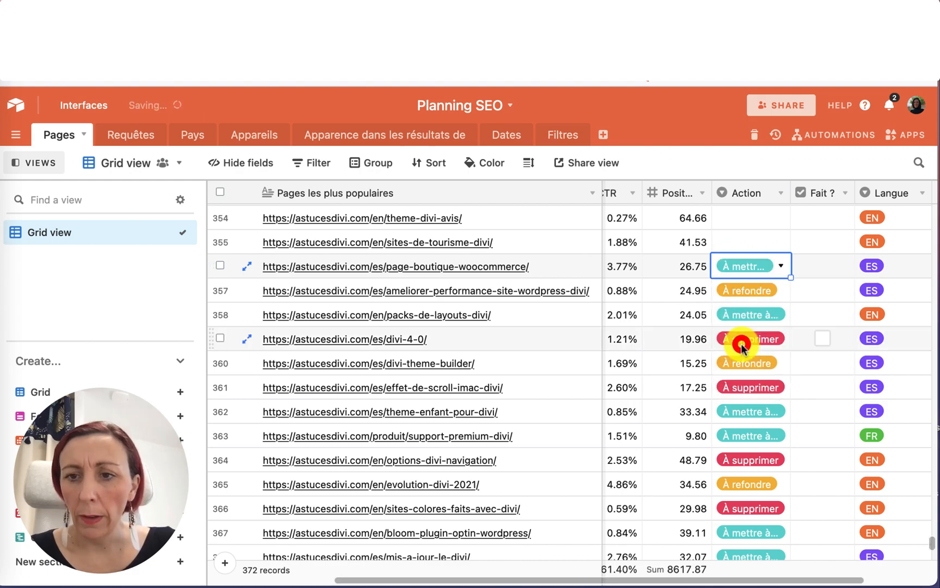
scroll(741, 343, down, 5)
scroll(741, 343, up, 20)
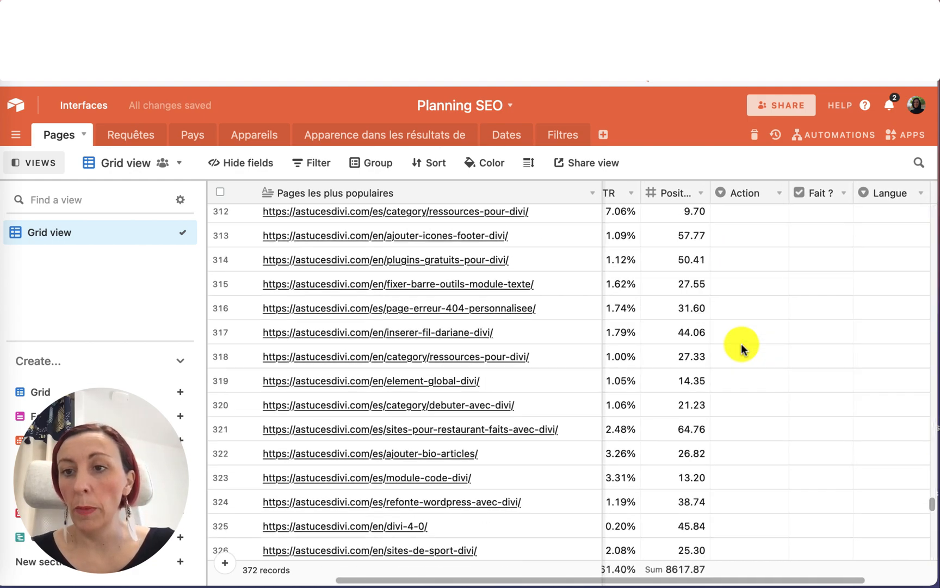
scroll(741, 343, up, 15)
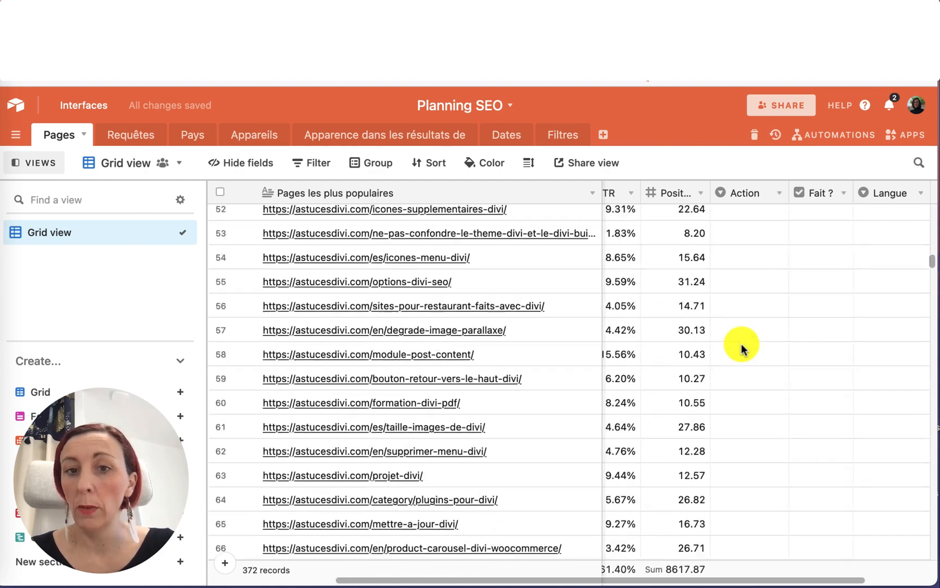
scroll(741, 343, up, 5)
scroll(741, 343, down, 15)
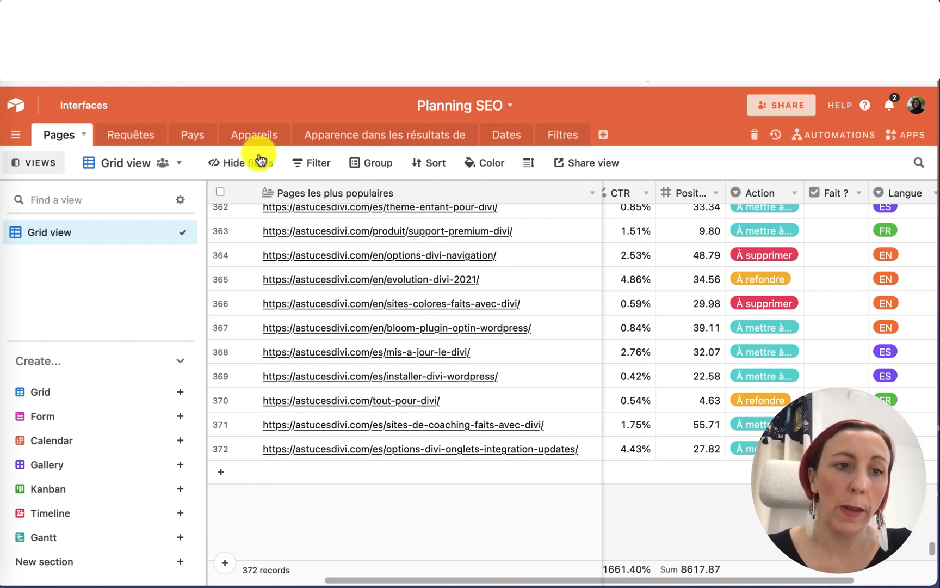
Rename the Grid view to Toutes les URL.
click(163, 235)
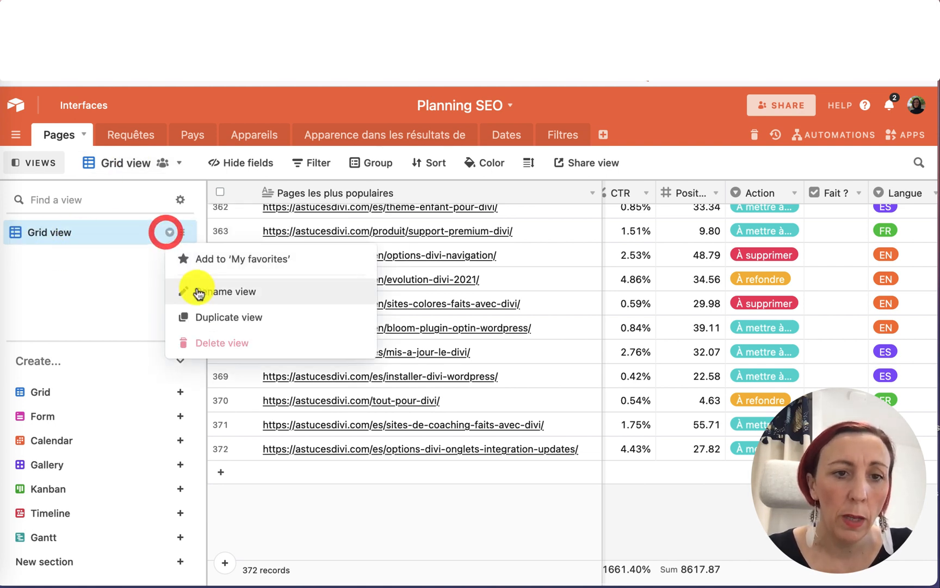
click(200, 291)
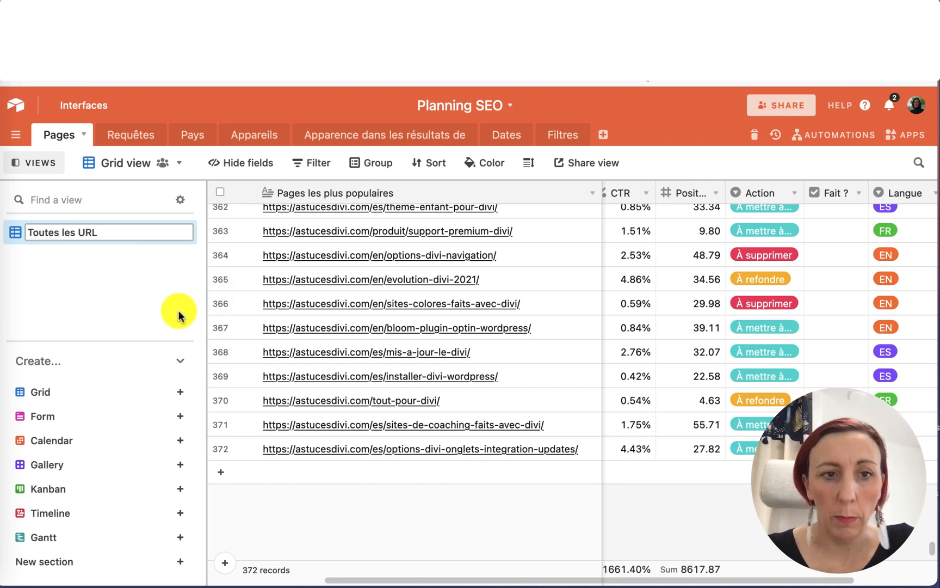
click(146, 284)
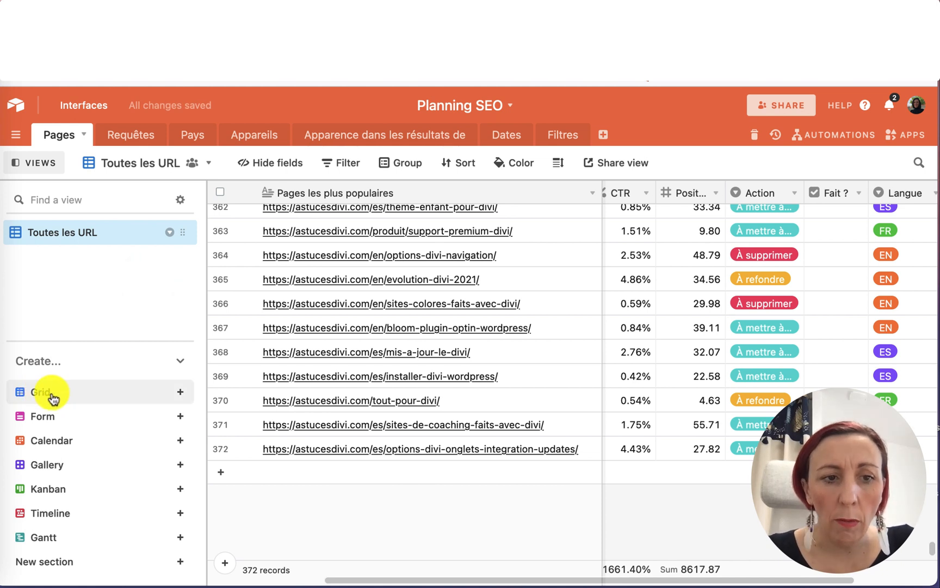
Create a new collaborative grid view named Toutes les URL FR.
mouse_move(38, 395)
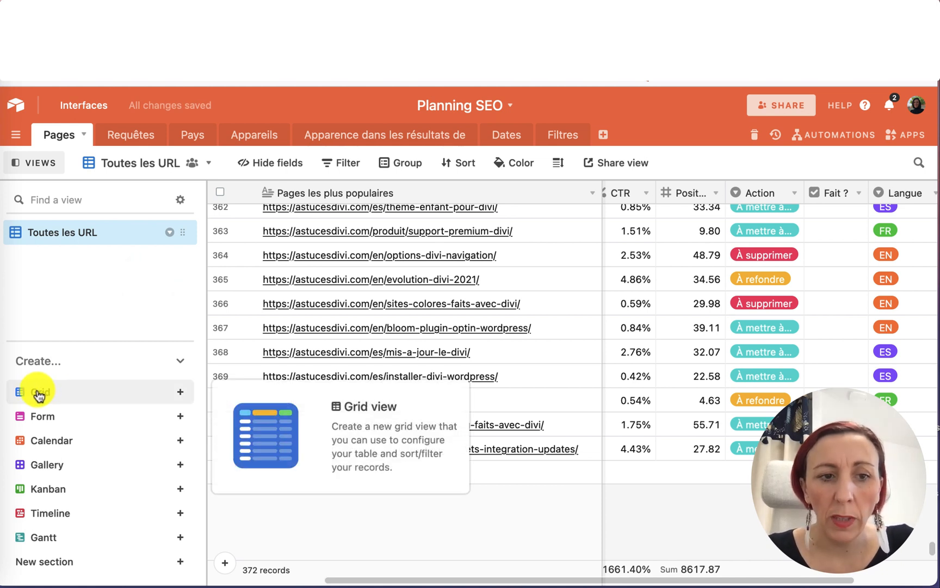
click(180, 392)
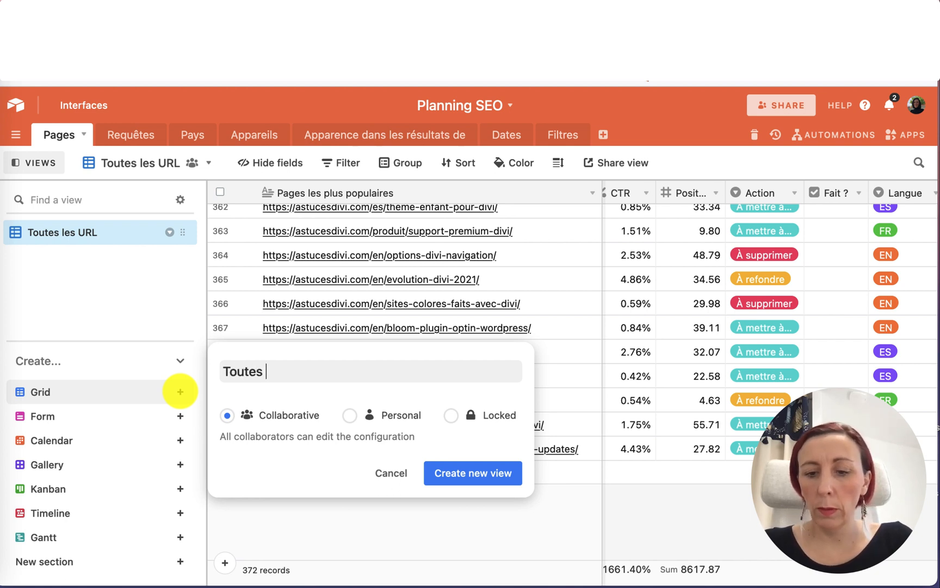
text(RL)
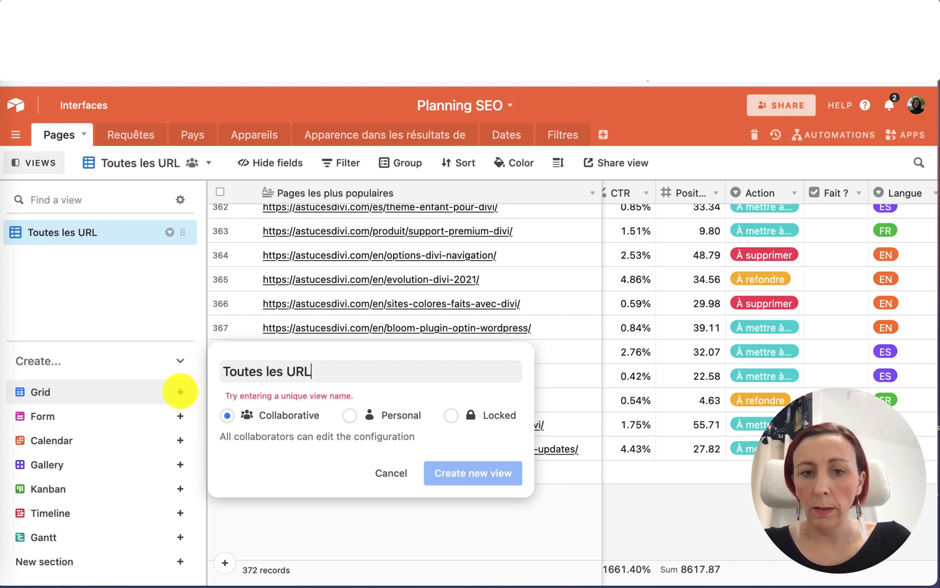
text( FR)
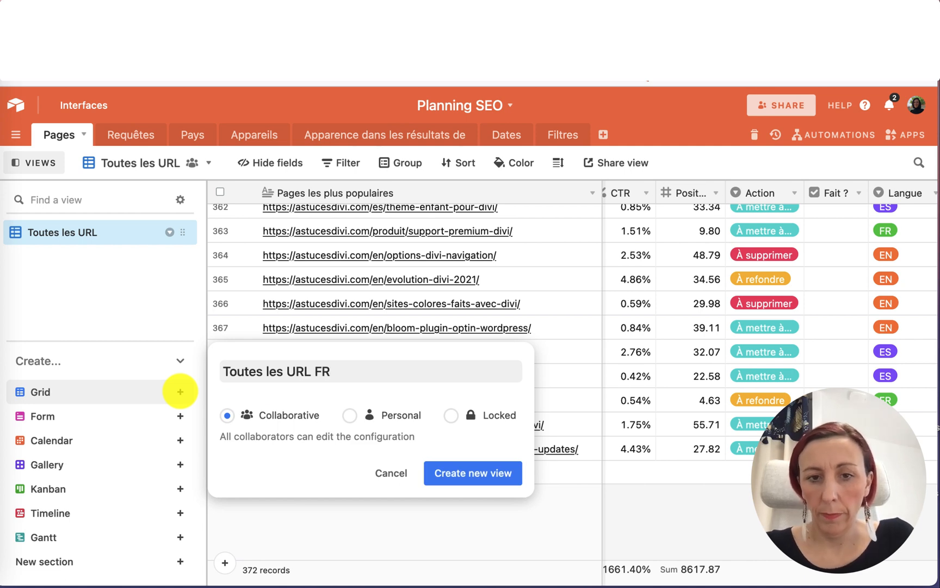
click(476, 473)
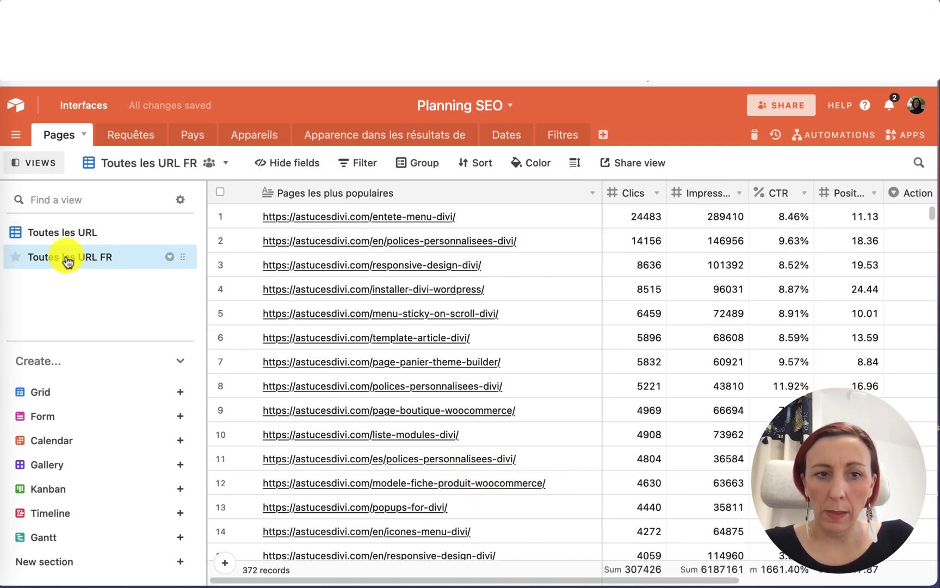
Filter the Toutes les URL FR view to show only records where Langue is FR.
click(363, 164)
click(383, 220)
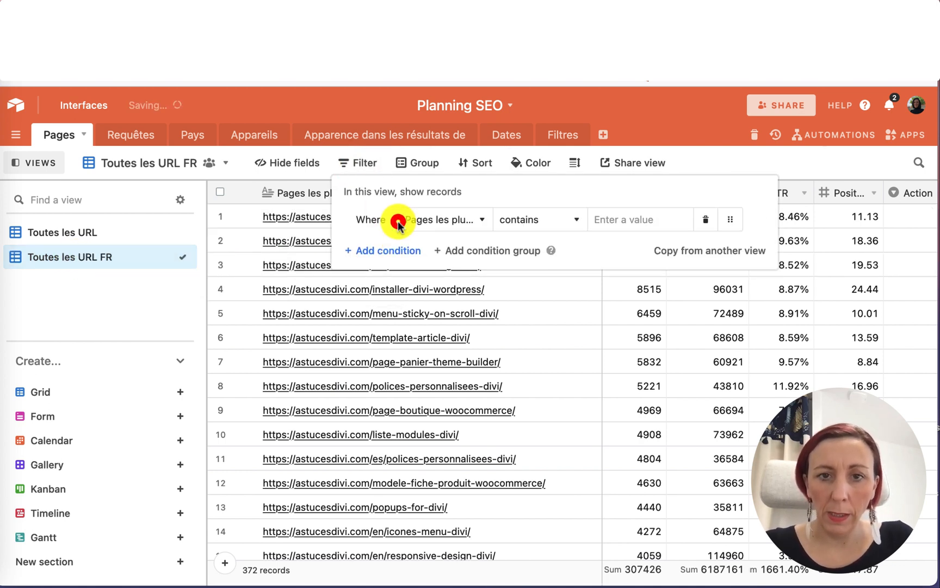
click(430, 220)
scroll(438, 354, down, 3)
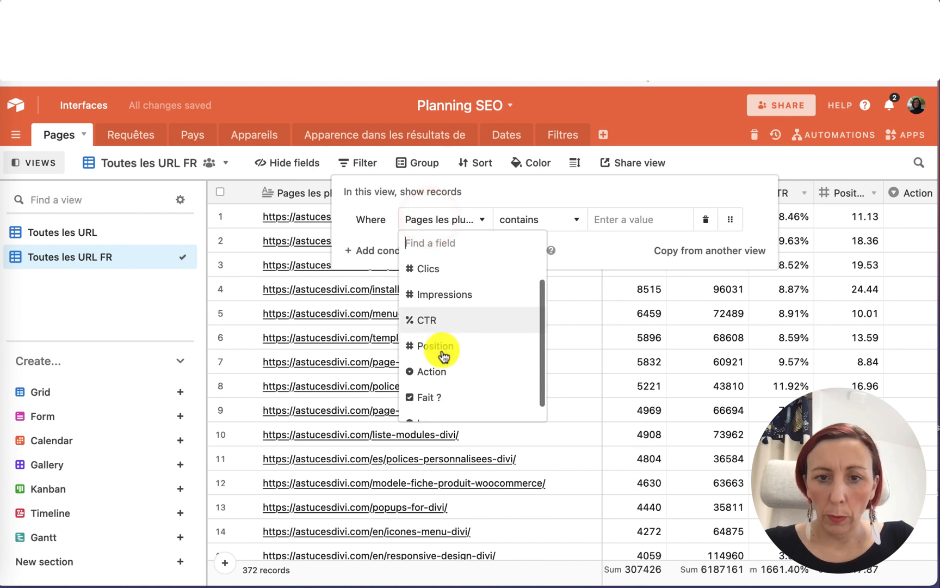
click(437, 401)
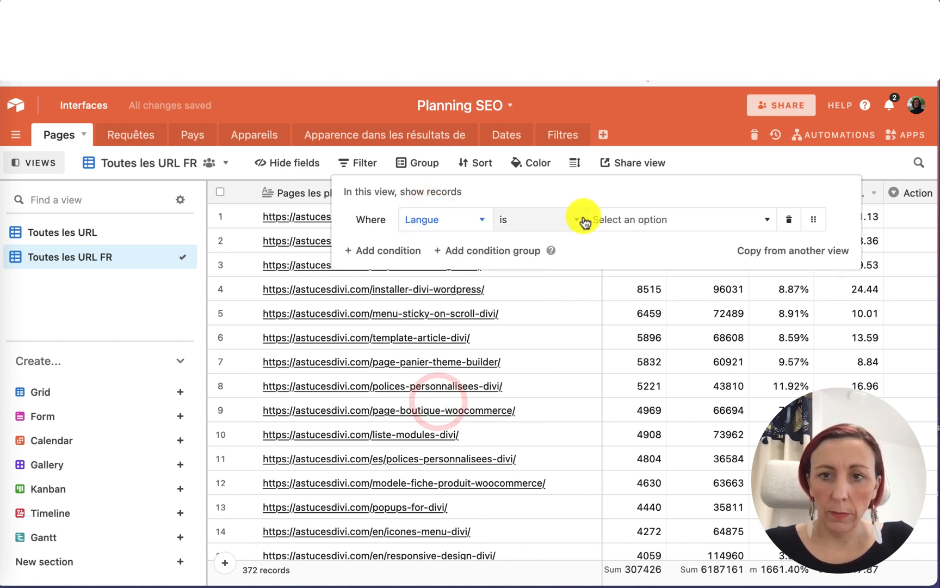
click(627, 218)
click(621, 271)
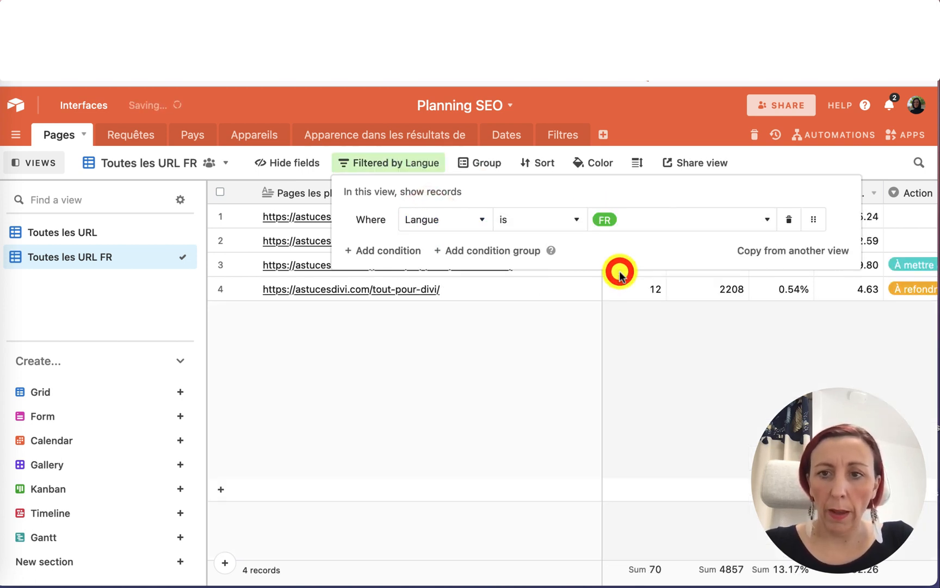
click(631, 403)
Compare the filtered FR records with the full Toutes les URL view, checking the Action and Langue columns.
scroll(689, 310, right, 5)
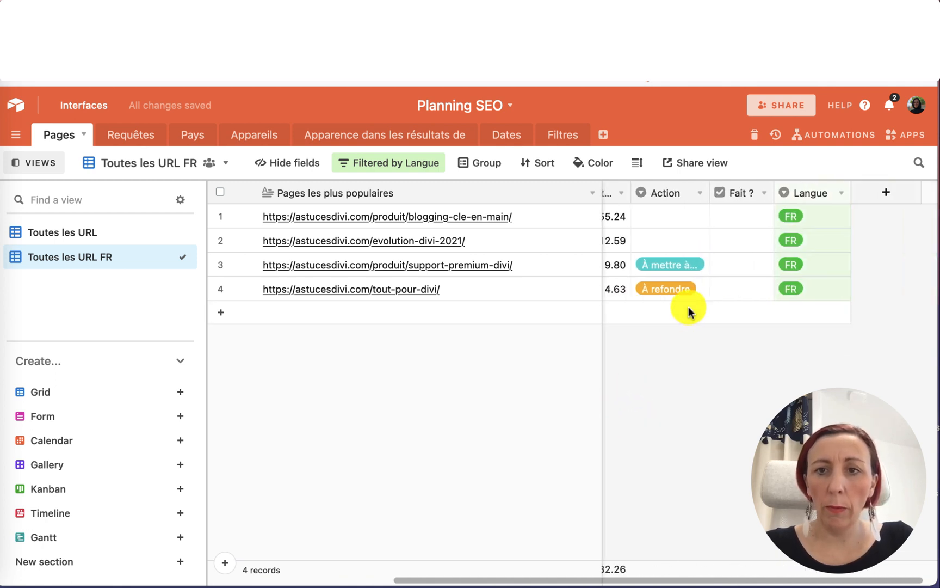
scroll(688, 309, left, 5)
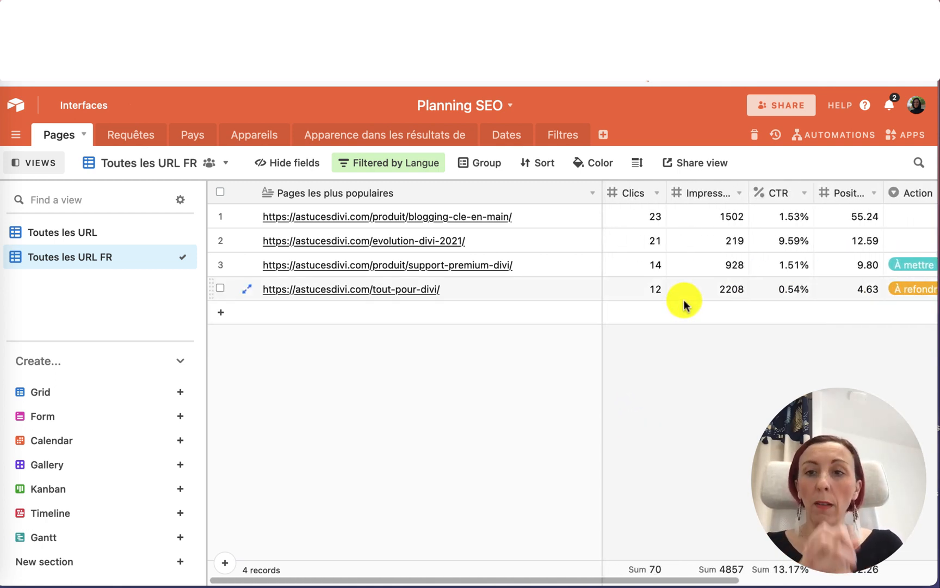
scroll(691, 294, right, 5)
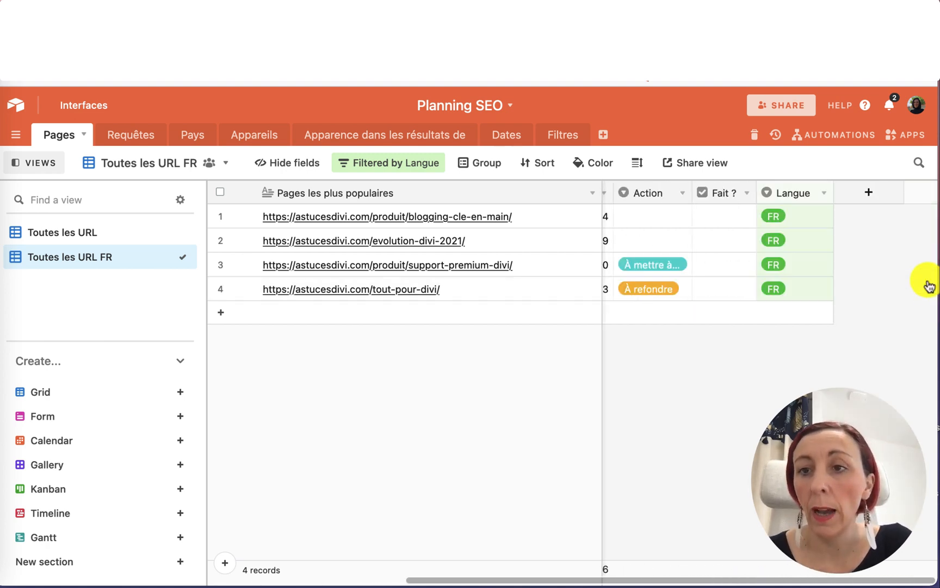
click(72, 231)
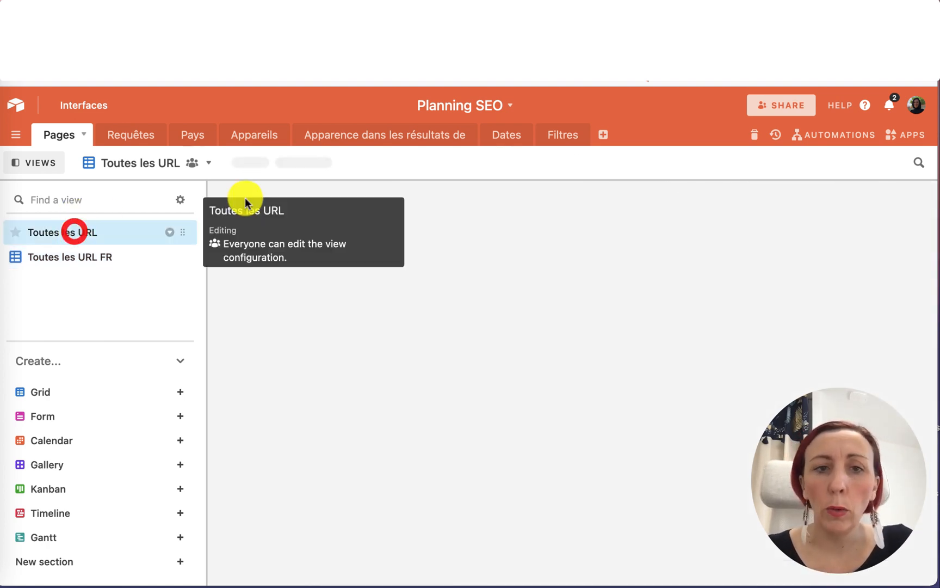
scroll(841, 303, up, 10)
scroll(841, 304, up, 2)
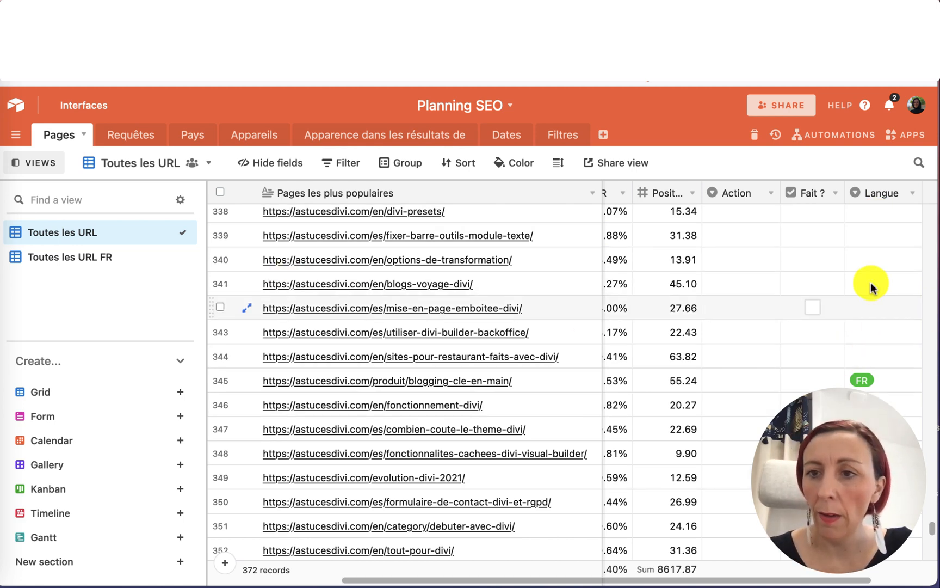
click(83, 254)
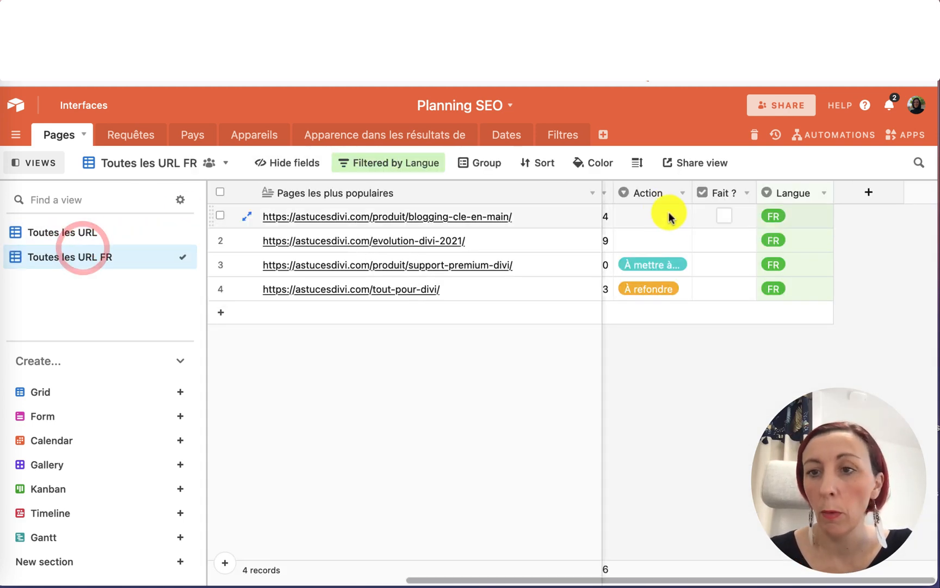
Create a new collaborative grid view named Toutes les URL ES.
click(46, 231)
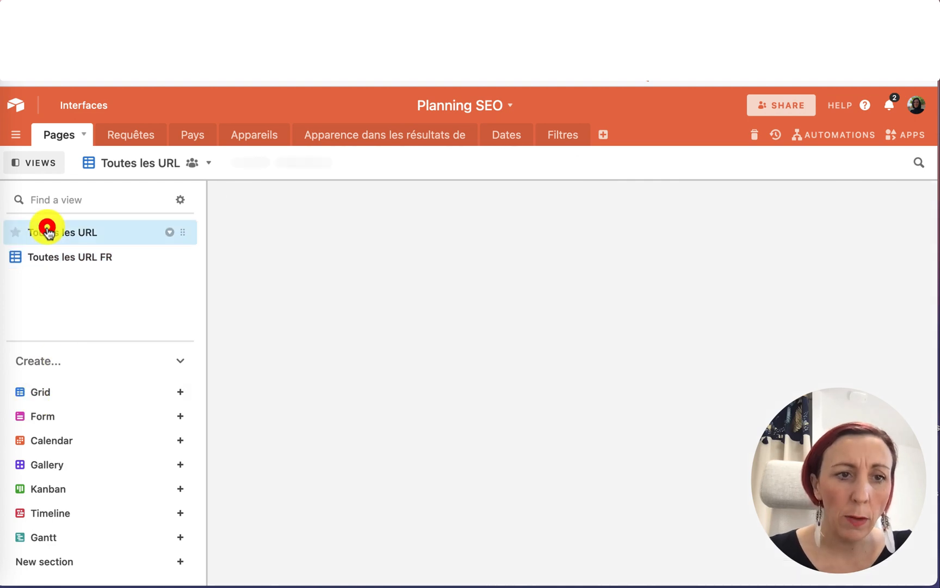
click(181, 393)
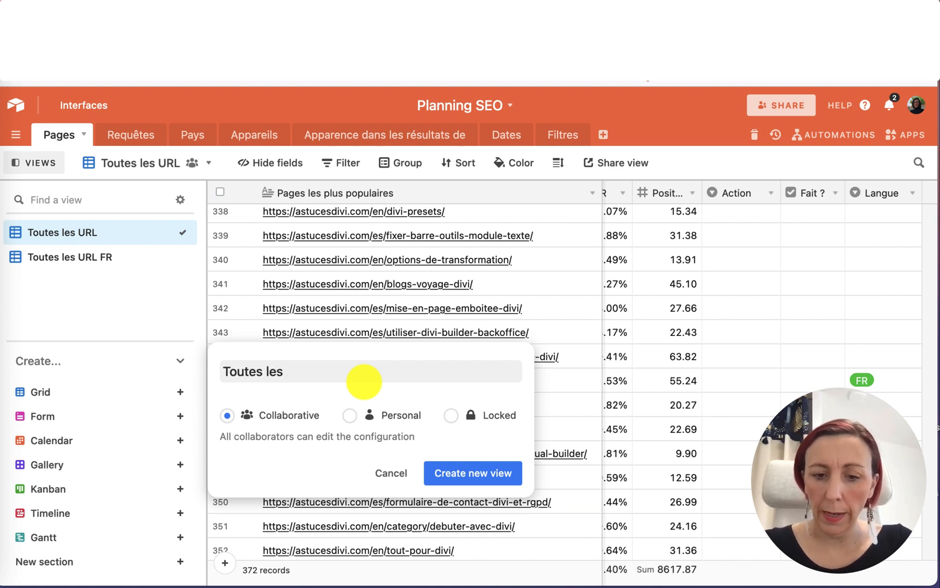
text(Toutes les URL)
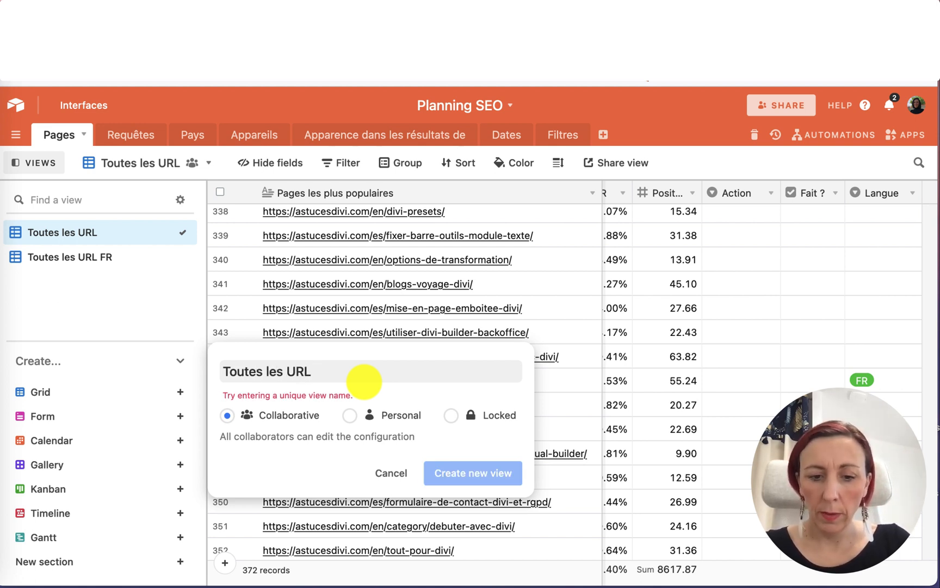
text( ES)
click(461, 471)
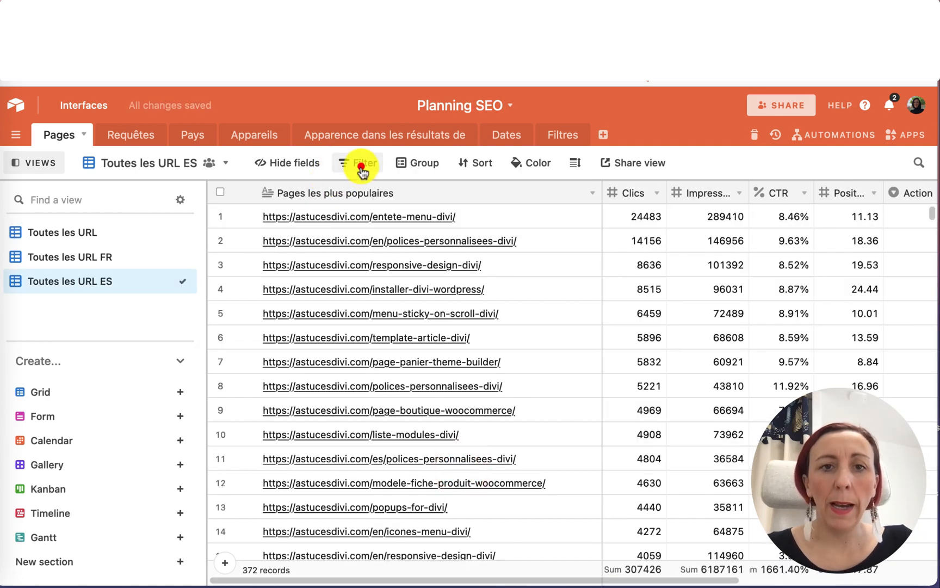
Filter the Toutes les URL ES view to show only records where Langue is ES.
click(361, 169)
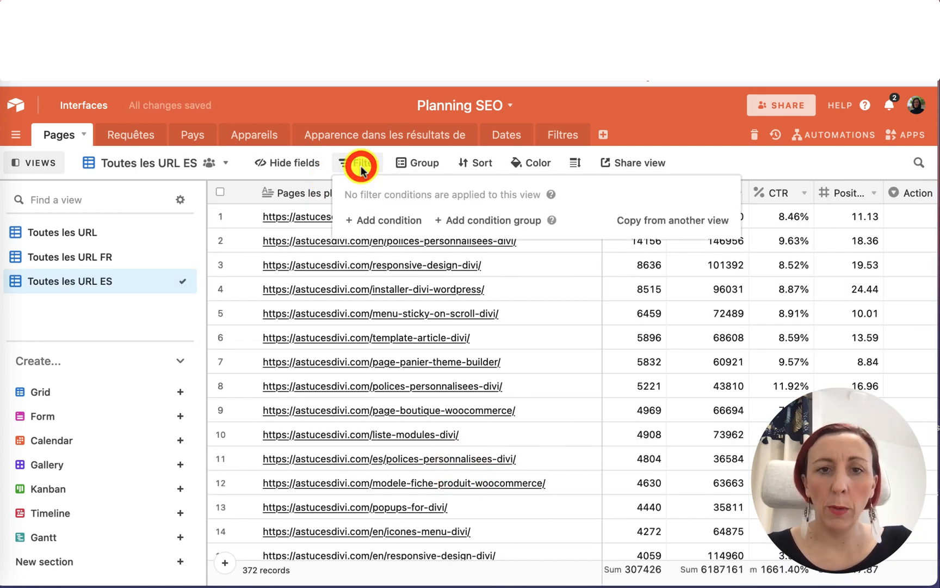
click(381, 220)
click(456, 220)
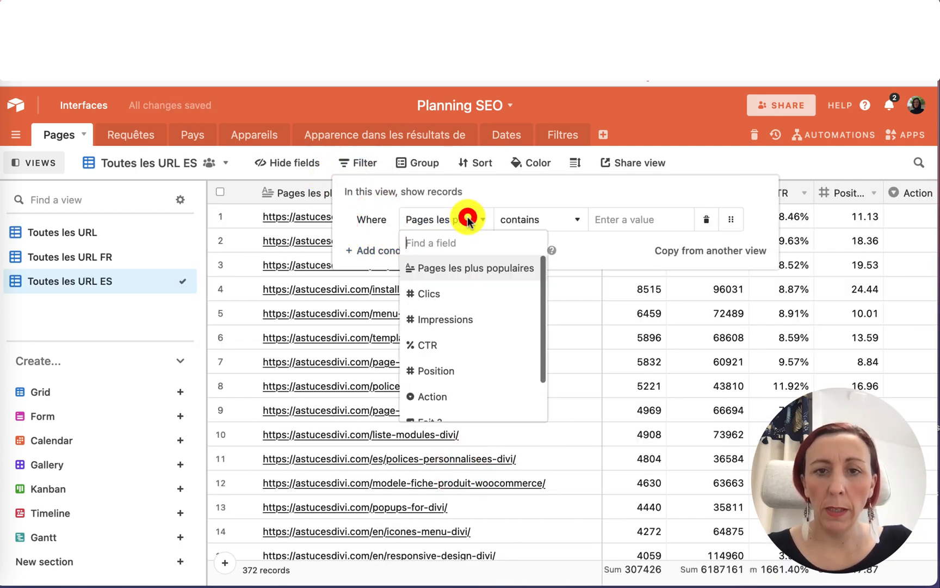
scroll(430, 398, down, 2)
click(448, 406)
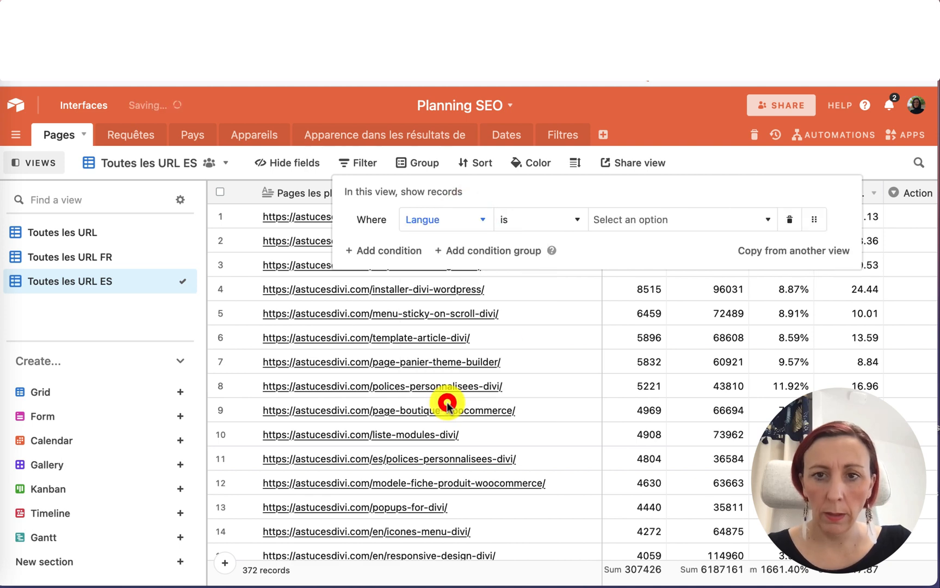
click(626, 217)
click(621, 318)
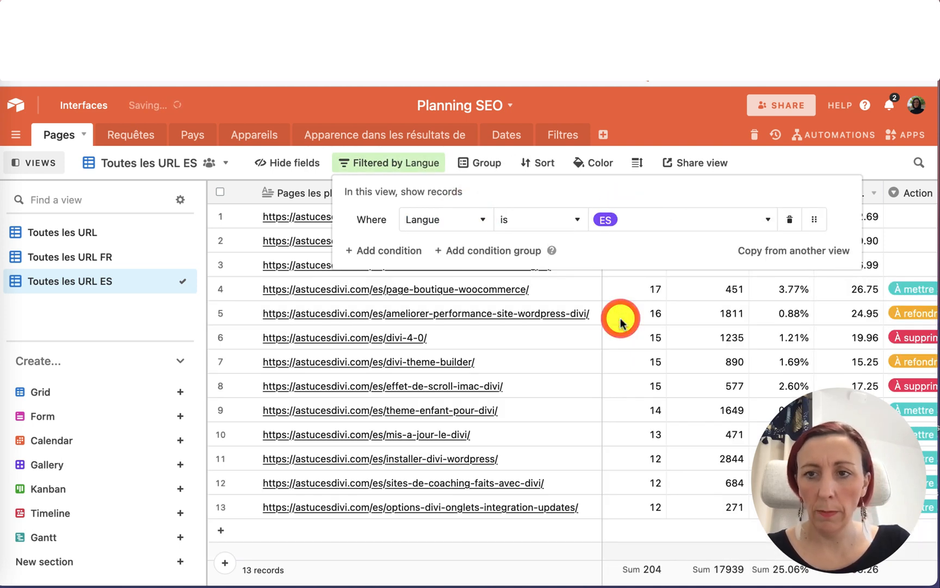
click(779, 161)
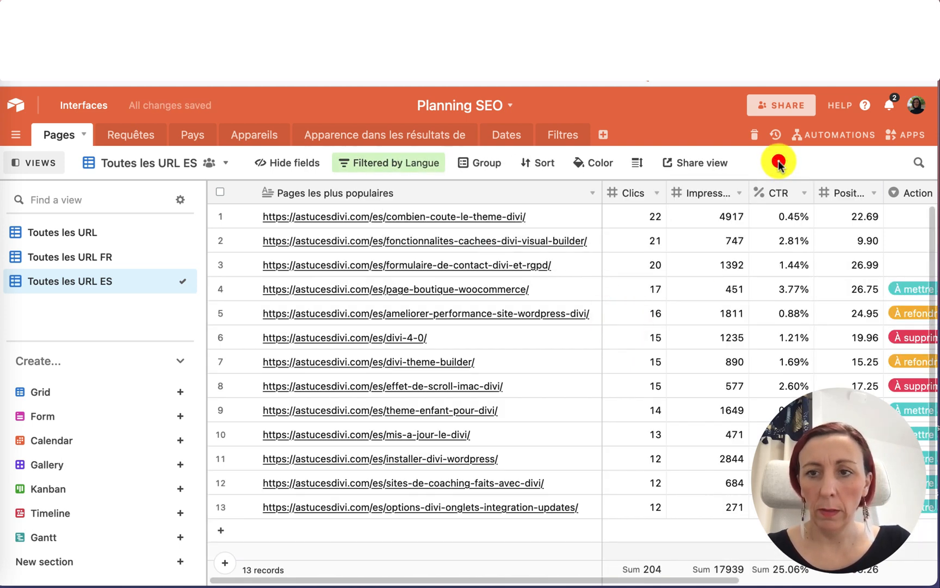
Create a new collaborative grid view named Toutes les URL EN.
click(60, 391)
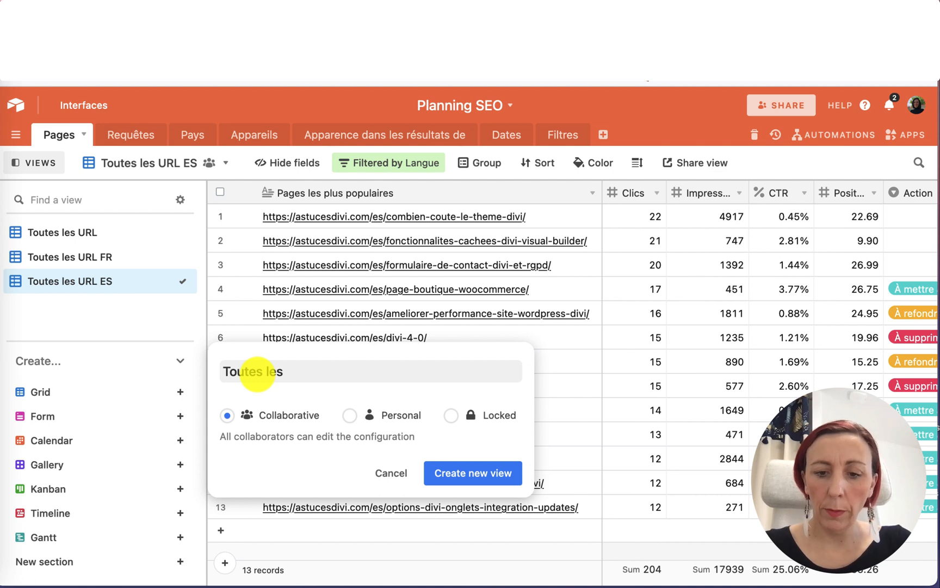
text(Toutes les URL)
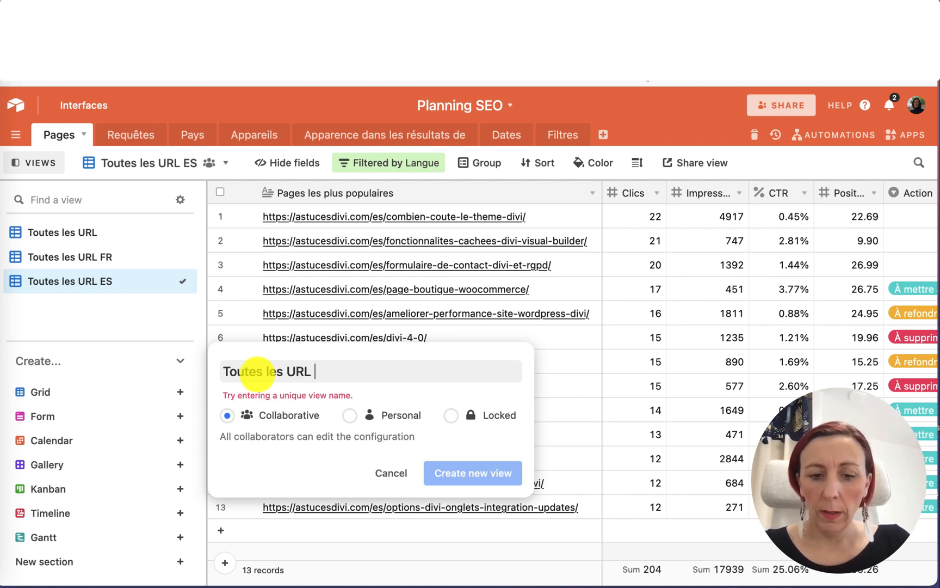
text( EN)
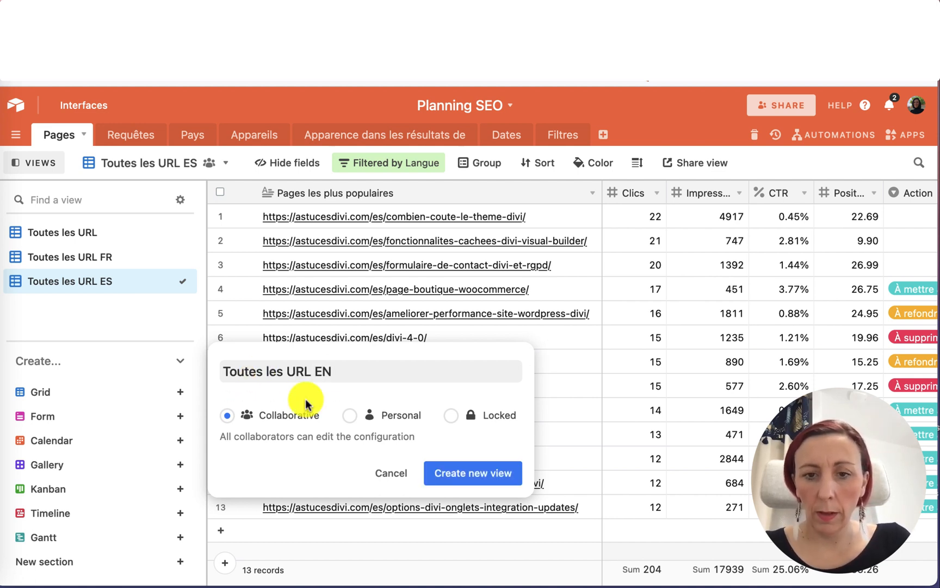
click(458, 469)
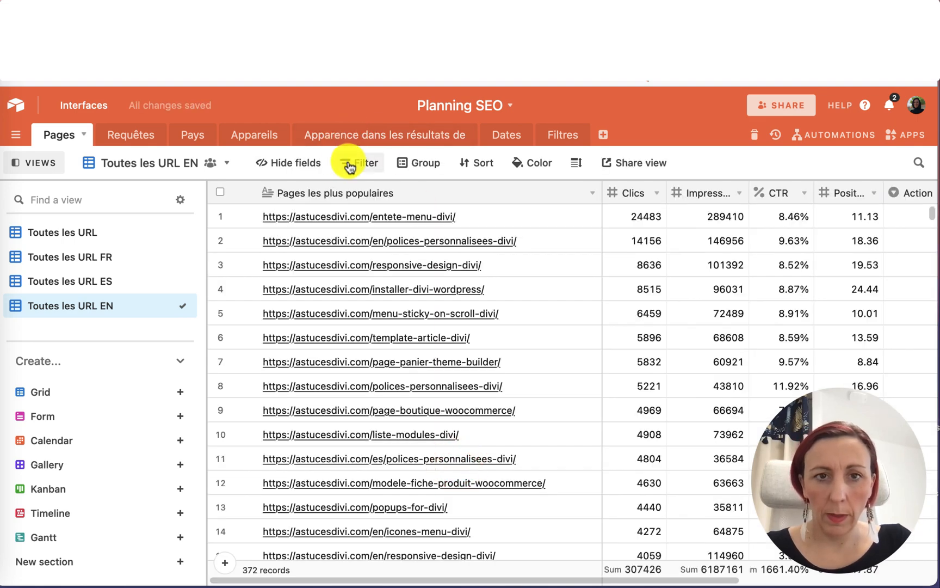
Filter the Toutes les URL EN view to show only records where Langue is EN.
click(356, 163)
click(373, 219)
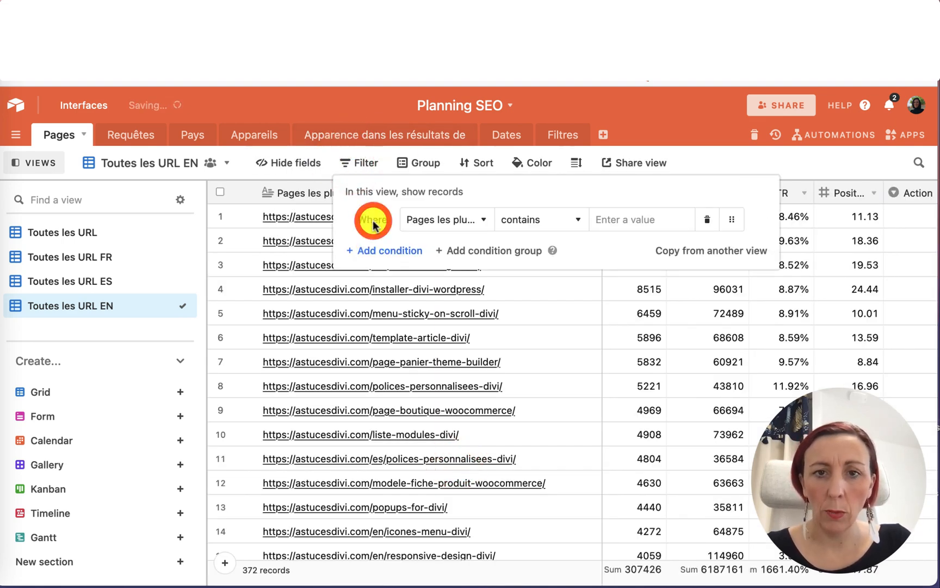
click(471, 217)
scroll(479, 365, down, 2)
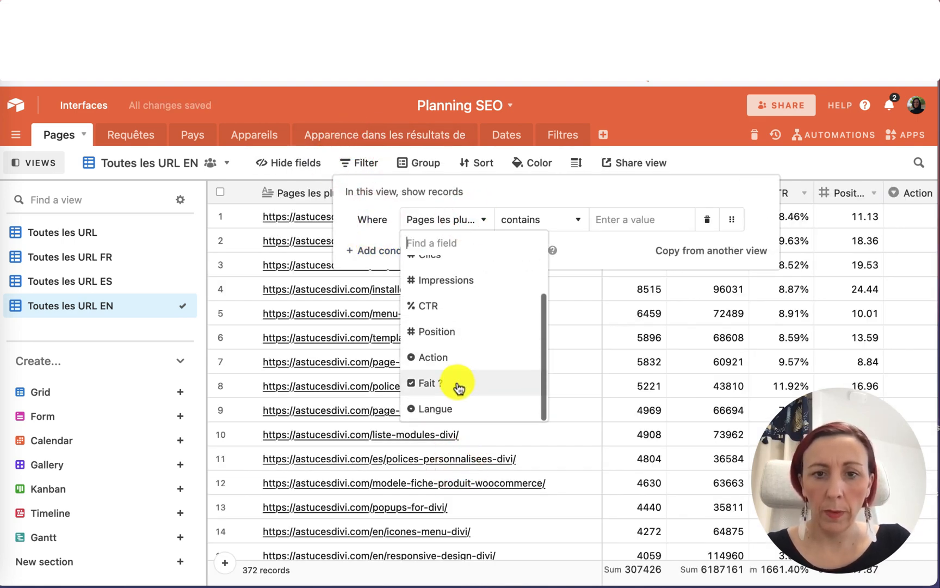
click(451, 409)
click(616, 221)
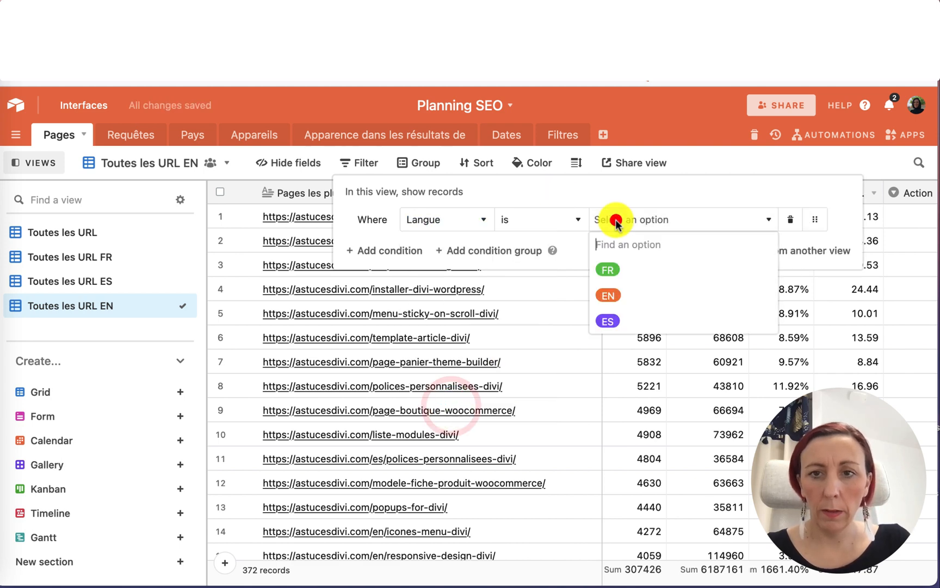
click(613, 297)
click(720, 537)
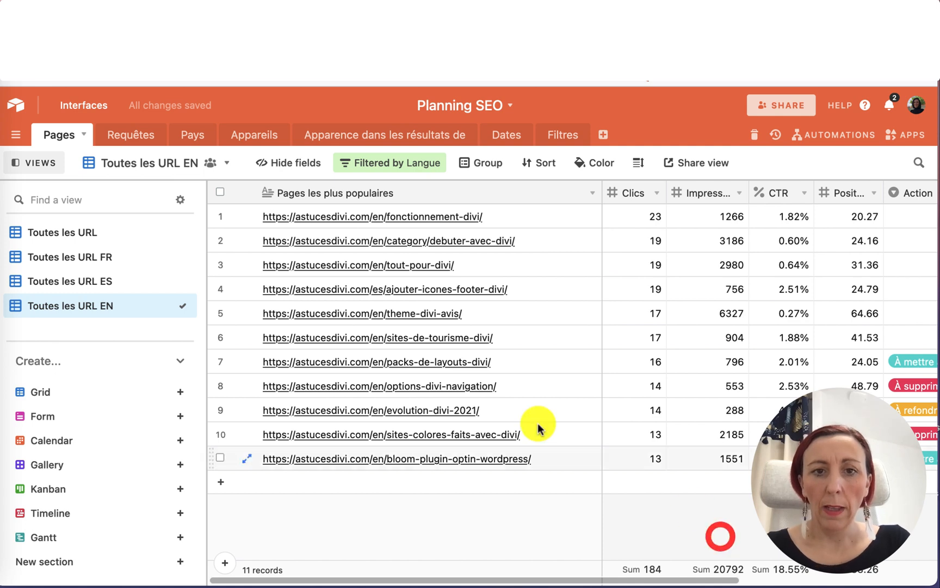
Switch between the FR, ES and EN views to review their filtered records.
click(94, 255)
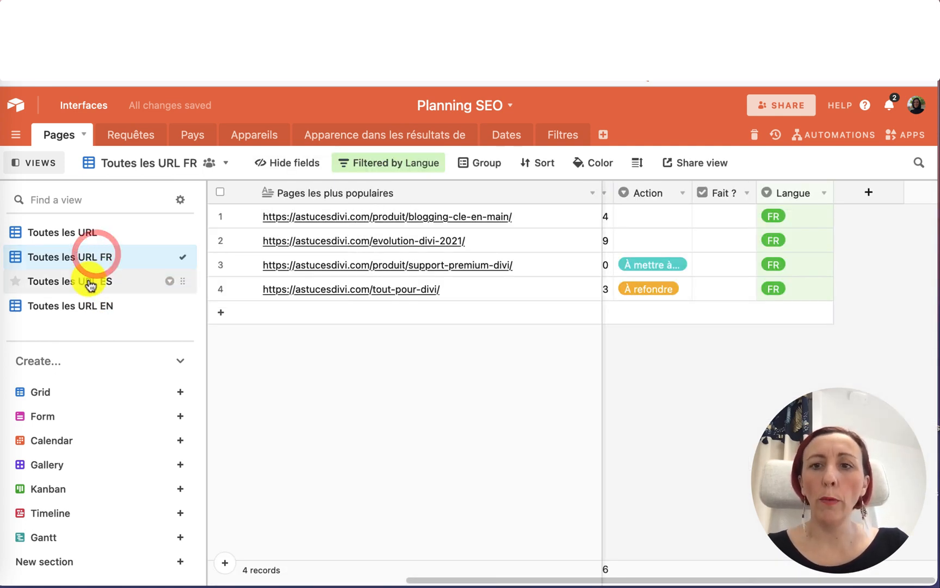
click(90, 283)
click(86, 306)
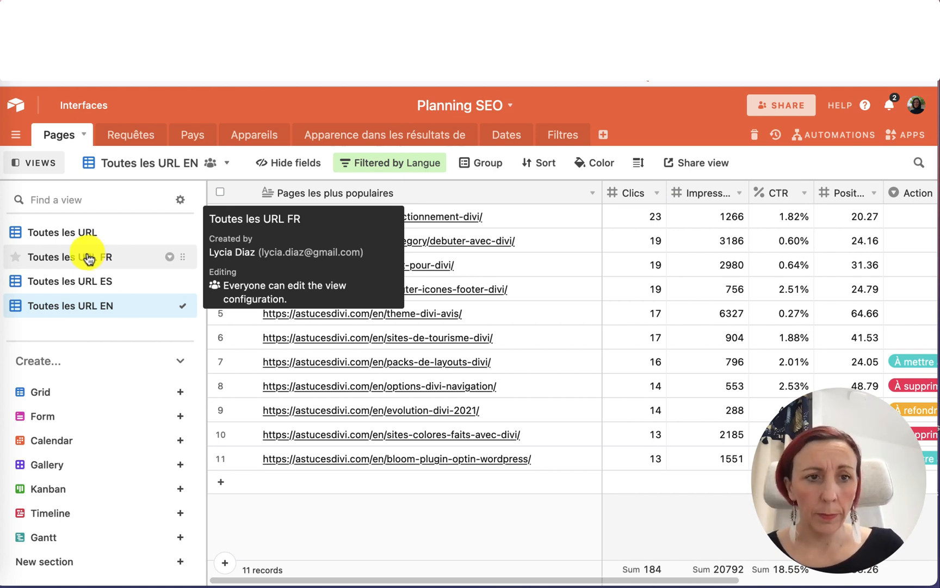
Create a new collaborative grid view named À mettre à jour.
click(76, 234)
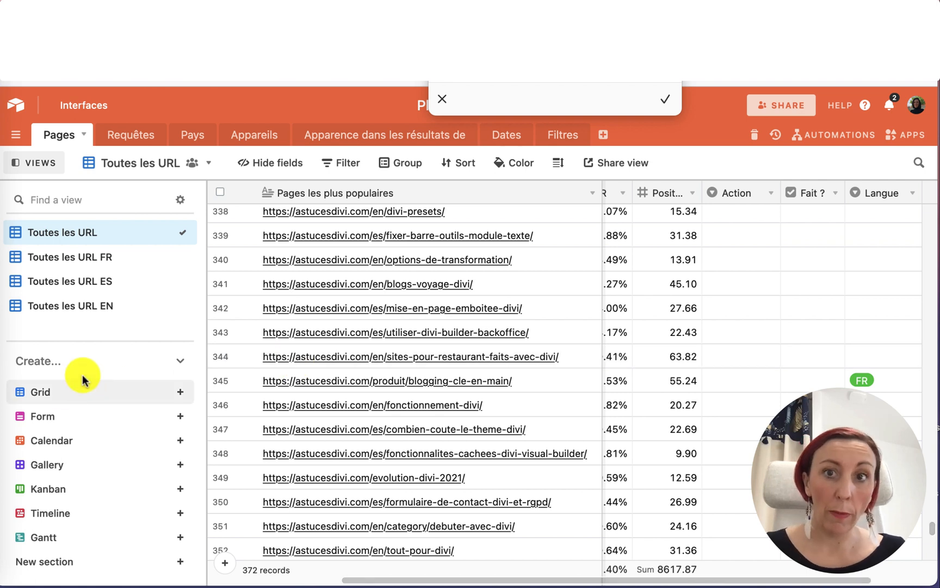
click(664, 96)
click(143, 393)
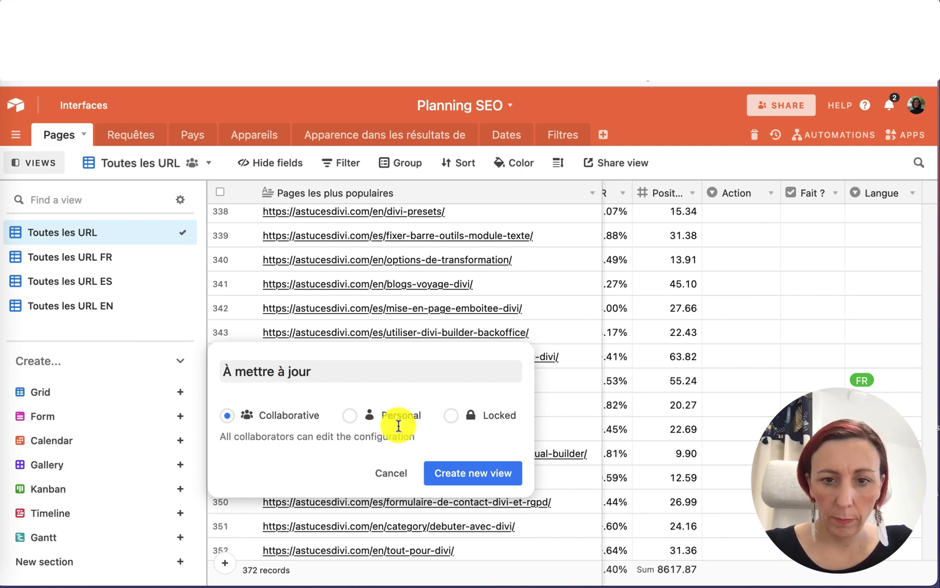
click(443, 473)
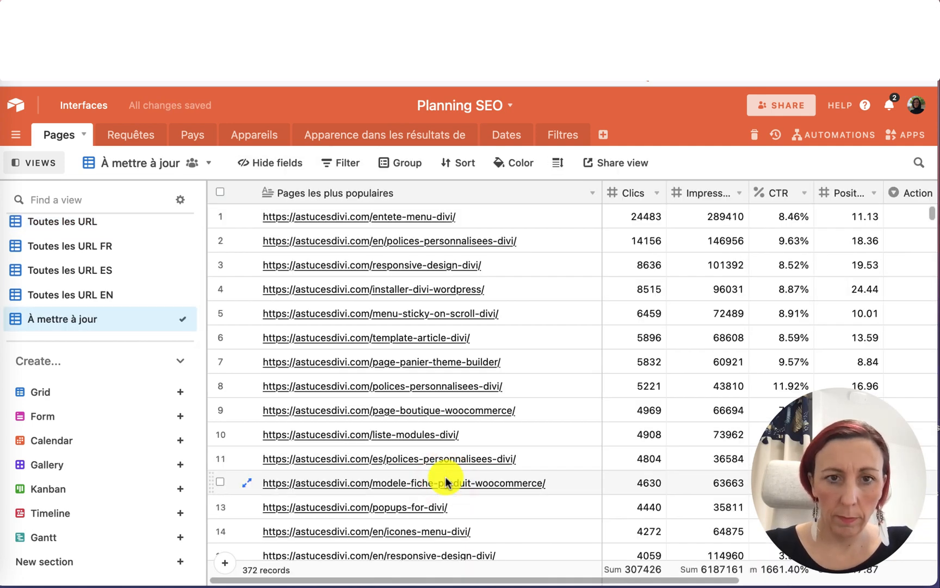
Filter the À mettre à jour view to show only records where Action is À mettre à jour.
click(342, 163)
click(368, 224)
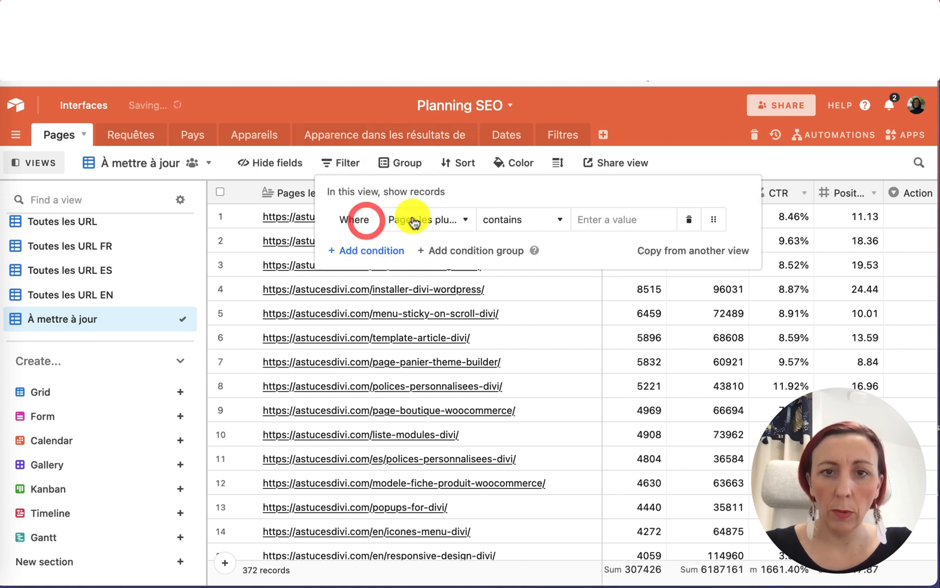
click(452, 219)
click(433, 393)
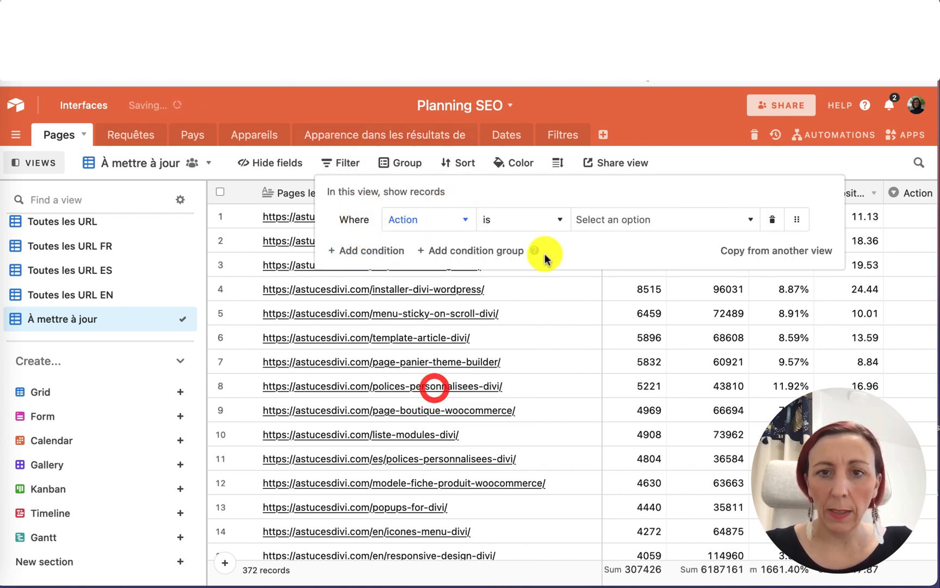
click(601, 218)
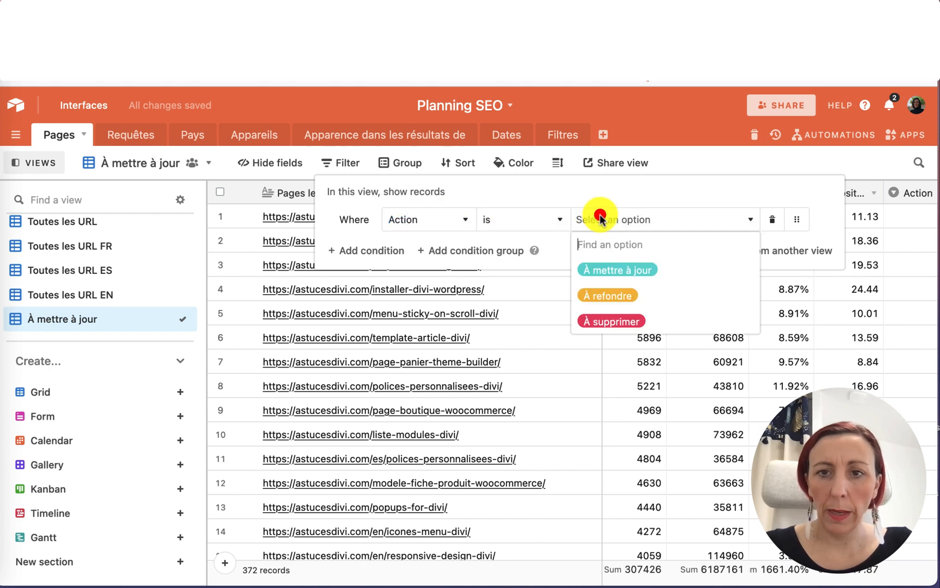
click(608, 269)
click(650, 485)
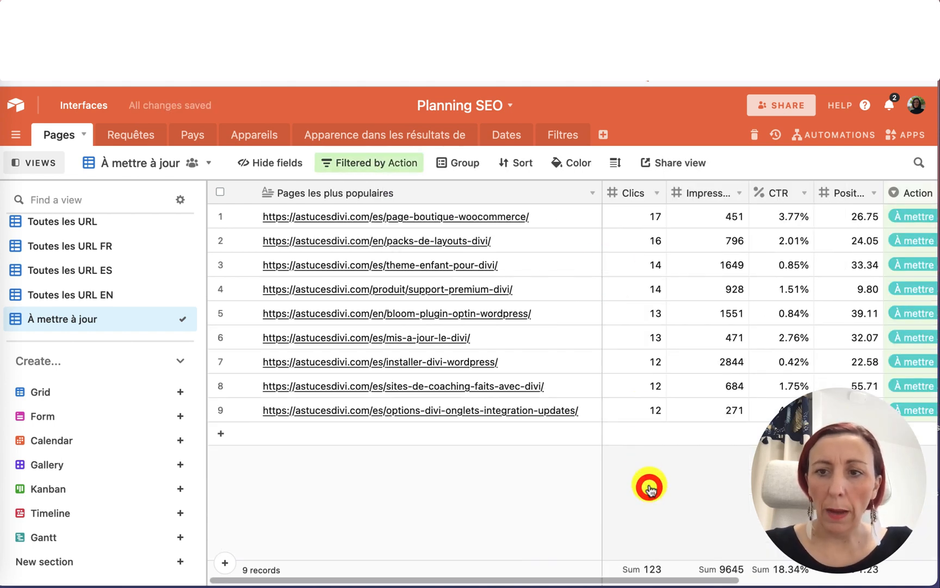
scroll(637, 410, right, 10)
scroll(650, 396, left, 5)
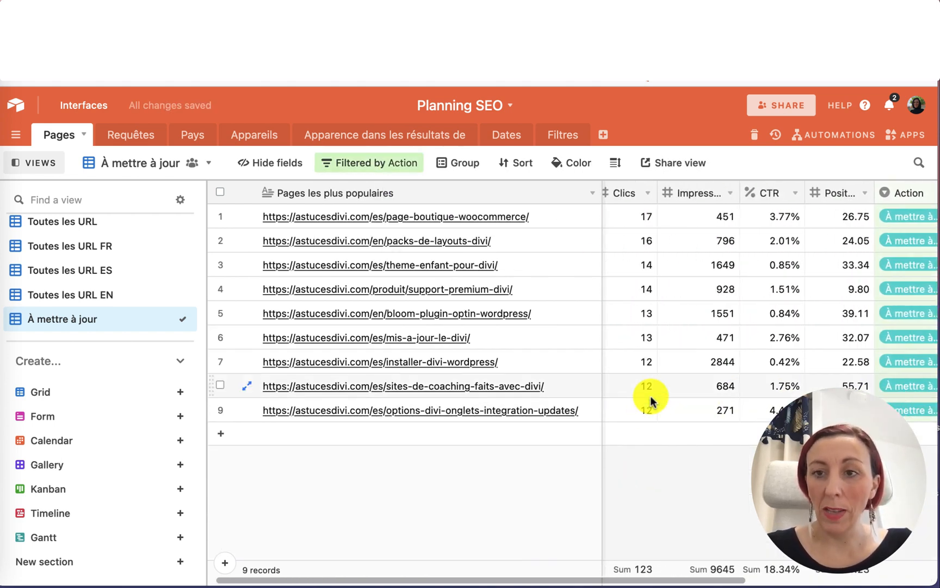
scroll(650, 397, right, 5)
scroll(651, 396, left, 5)
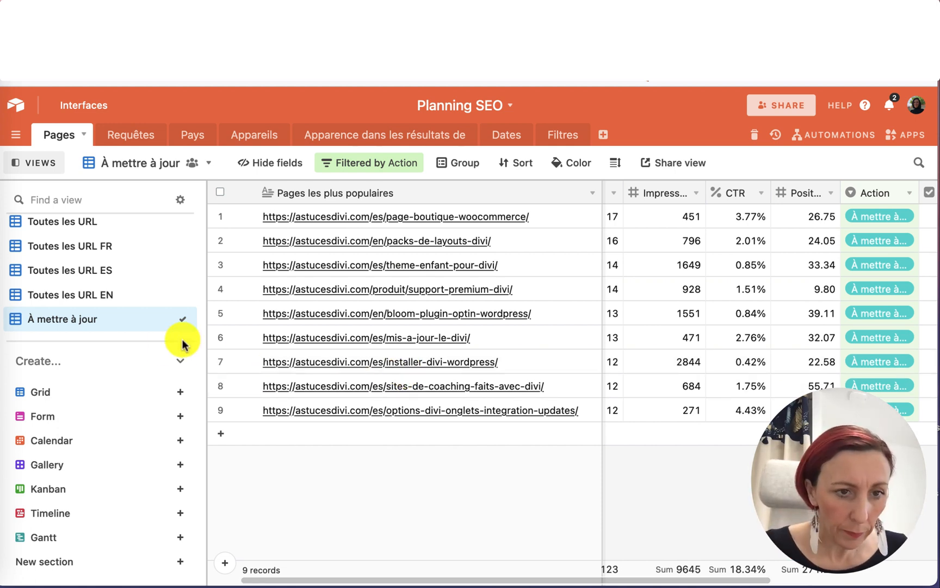
Create a new collaborative grid view named À supprimer.
click(76, 226)
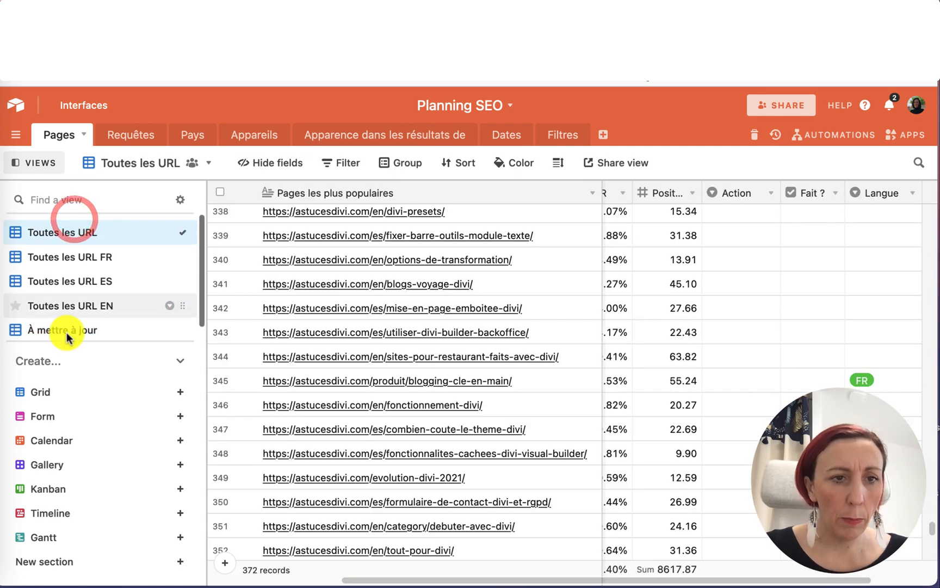
click(53, 391)
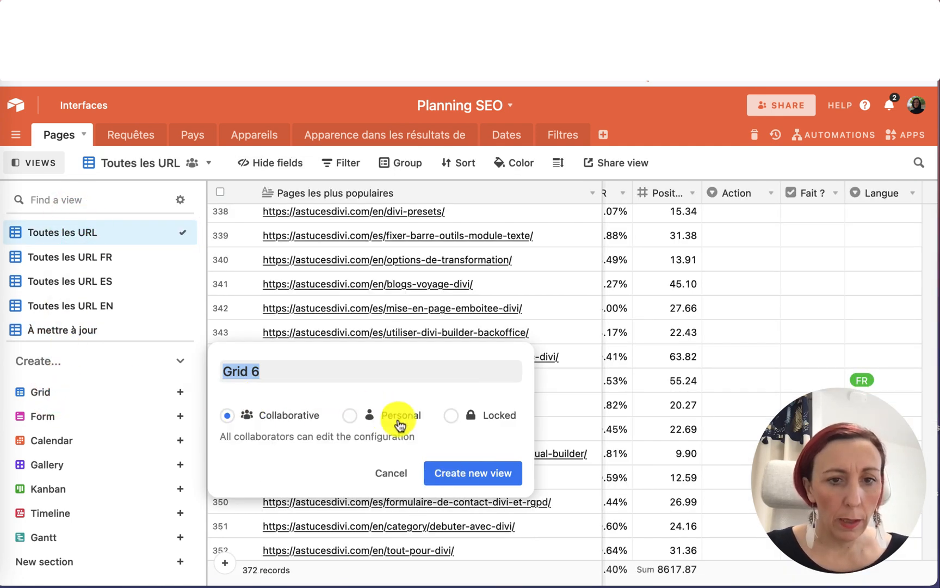
text(Z)
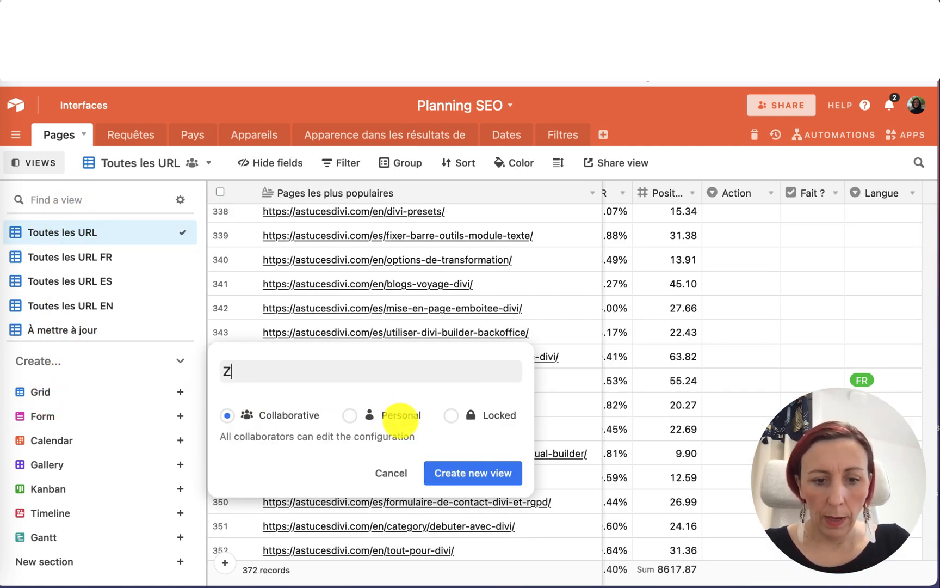
key(BackSpace)
text(A1)
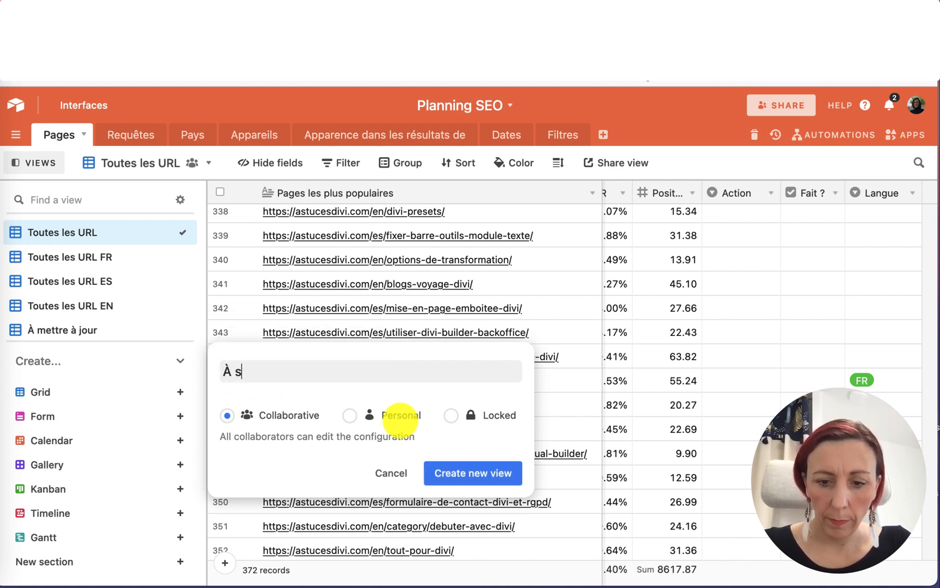
text( supprimer)
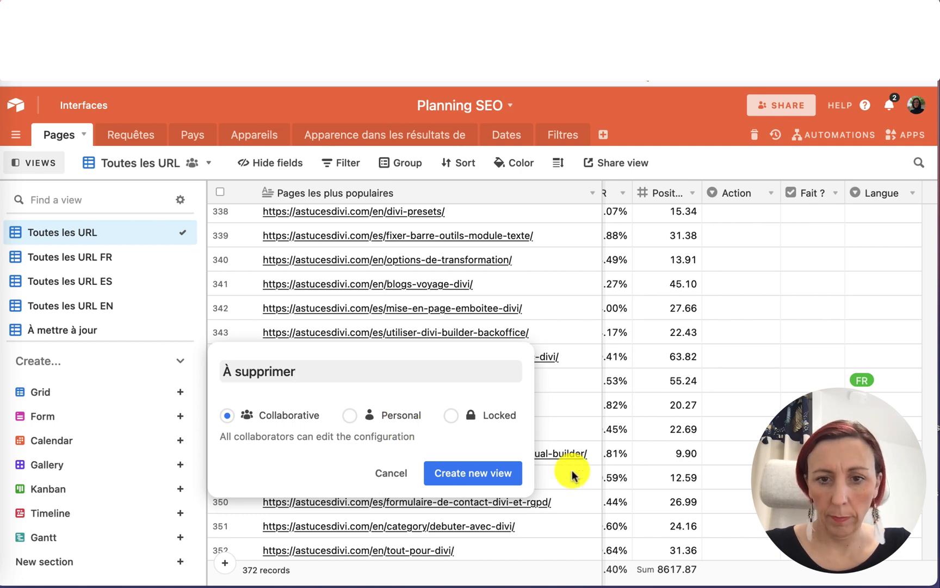
click(495, 478)
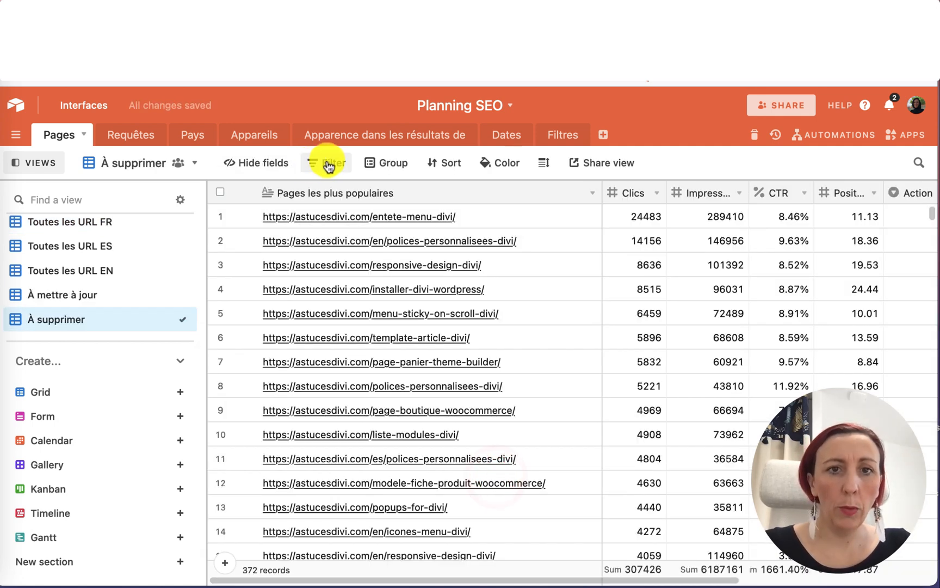
Filter the À supprimer view to show only records where Action is À supprimer.
click(316, 164)
click(361, 219)
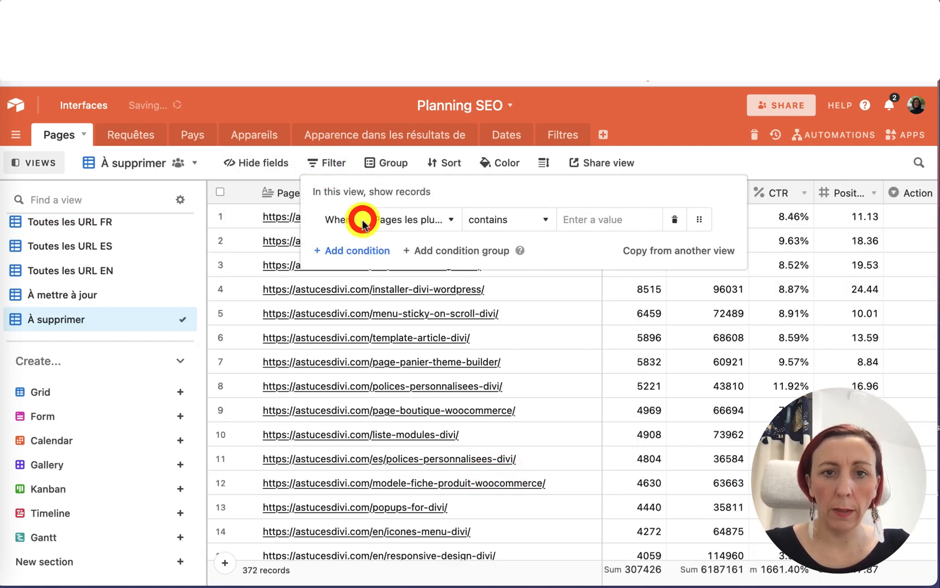
click(391, 220)
scroll(437, 390, down, 2)
click(419, 363)
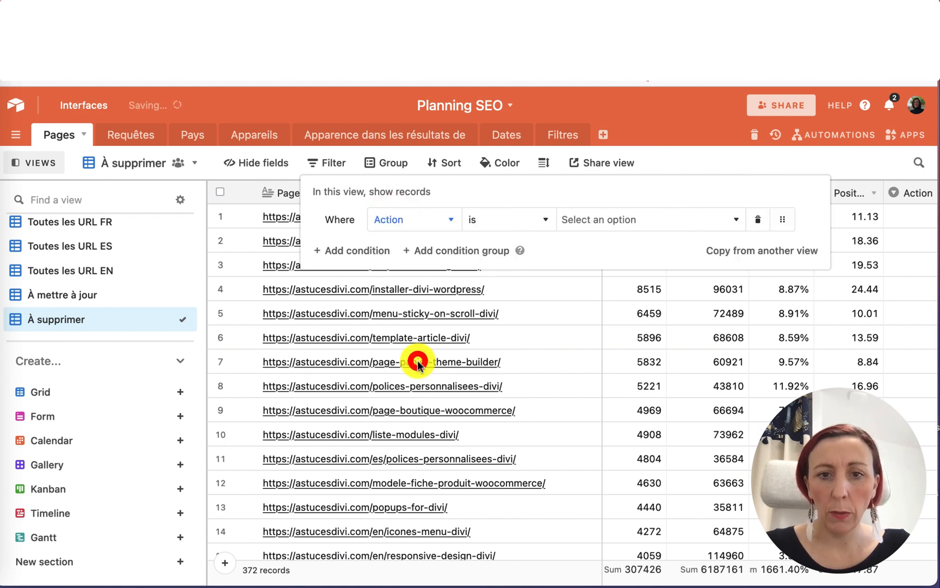
click(618, 219)
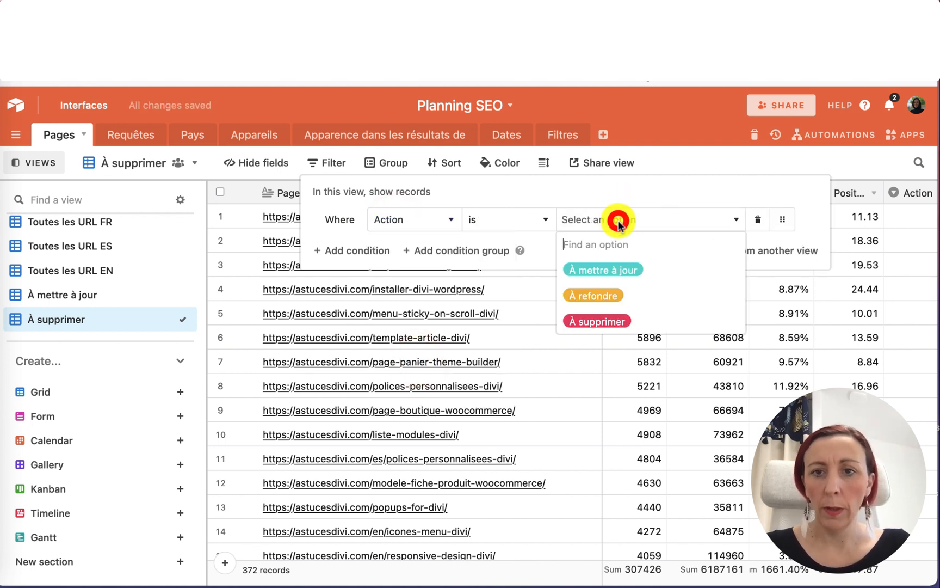
click(608, 320)
click(663, 362)
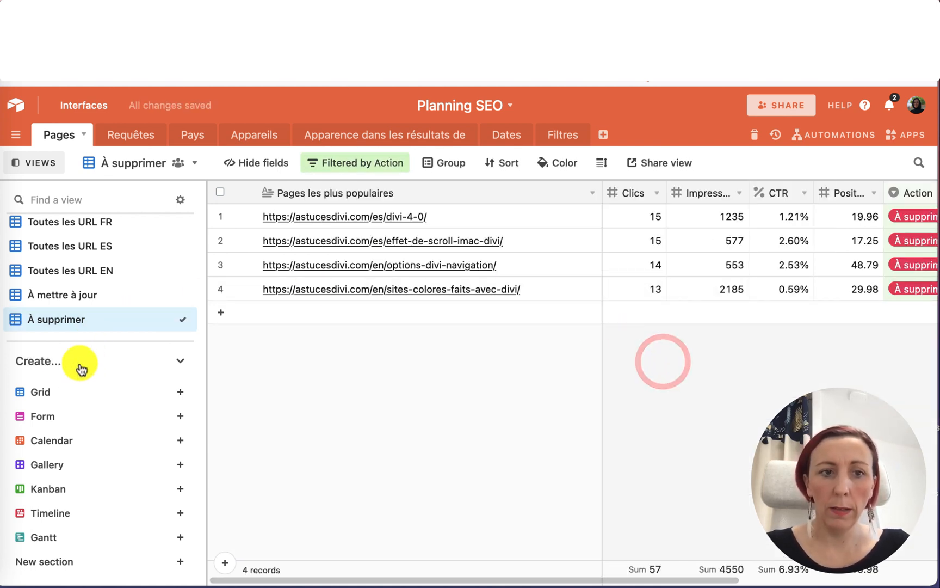
Create a new collaborative grid view named À refondre.
click(51, 391)
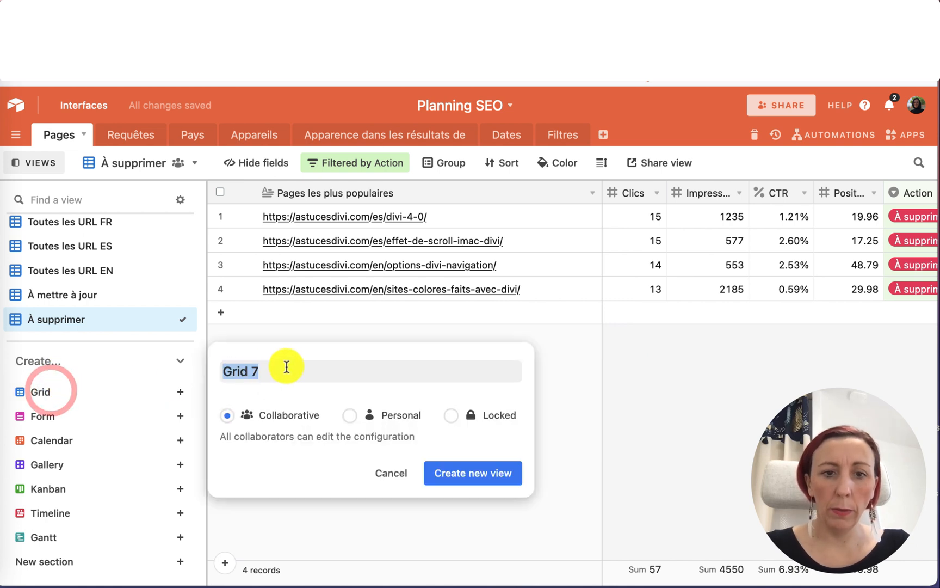
text(A1)
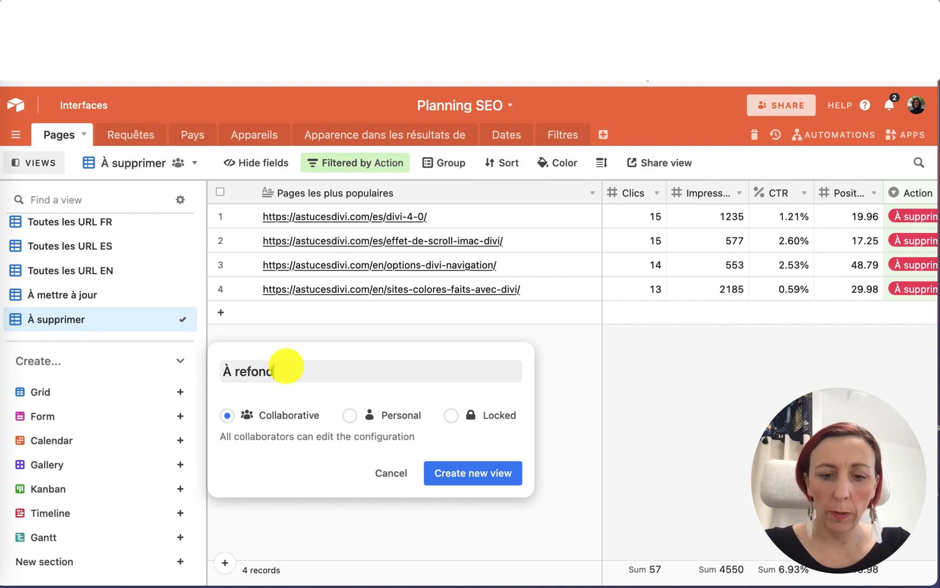
click(466, 469)
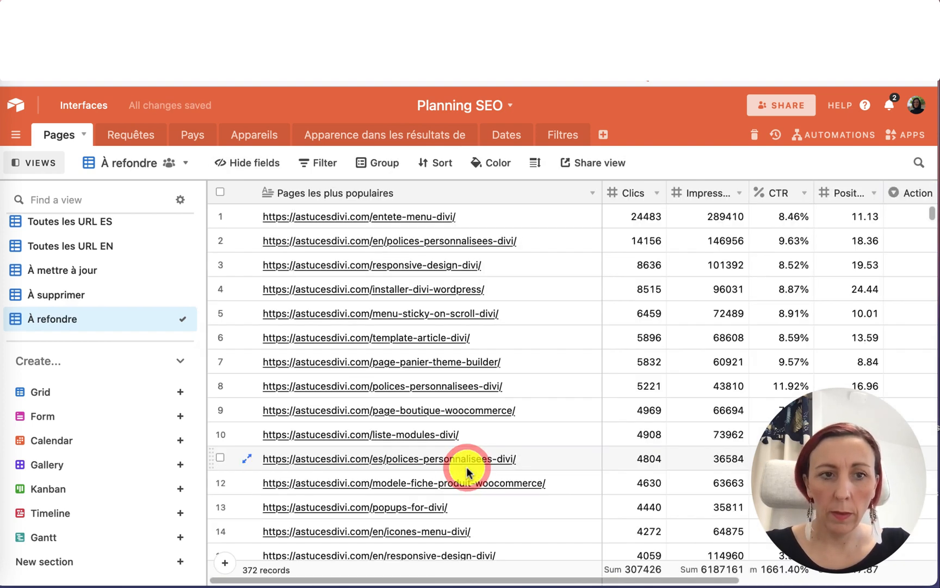
Filter the À refondre view to show only records where Action is À refondre.
click(327, 164)
click(357, 218)
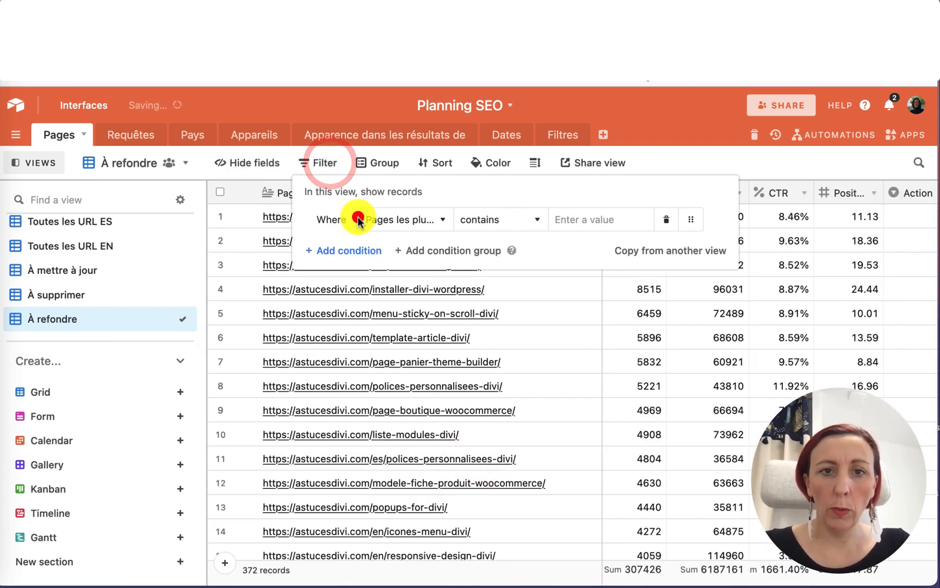
click(412, 220)
click(412, 391)
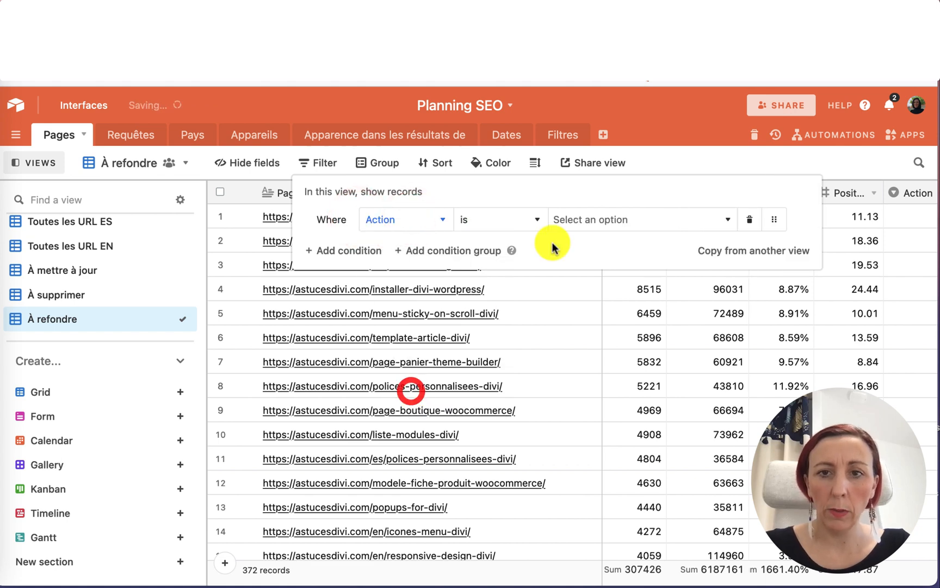
click(571, 223)
click(583, 294)
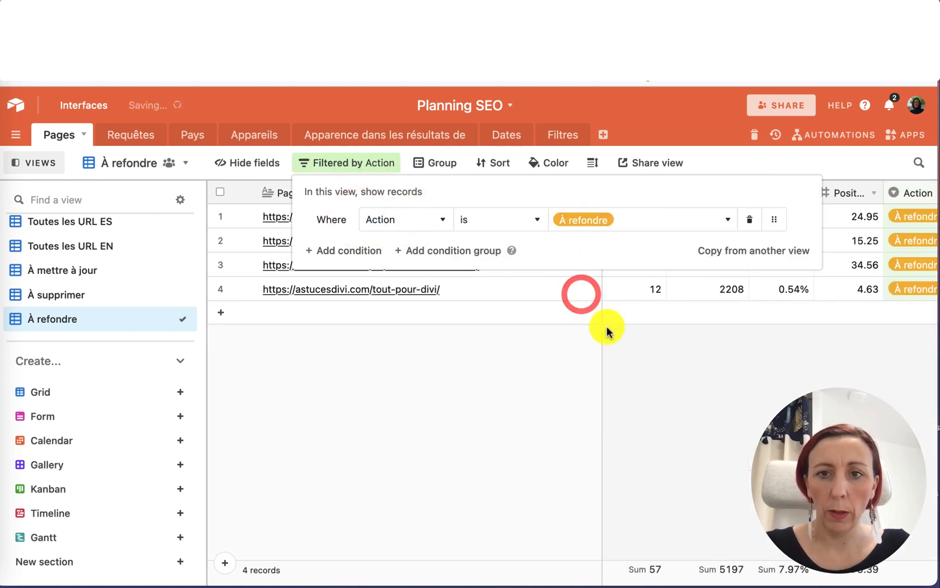
click(661, 407)
scroll(661, 407, right, 5)
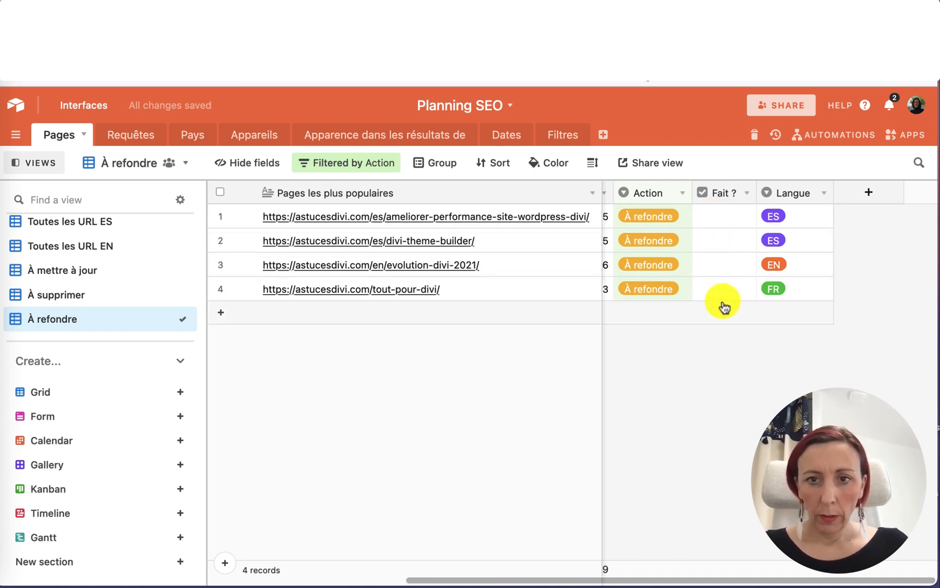
scroll(697, 377, left, 5)
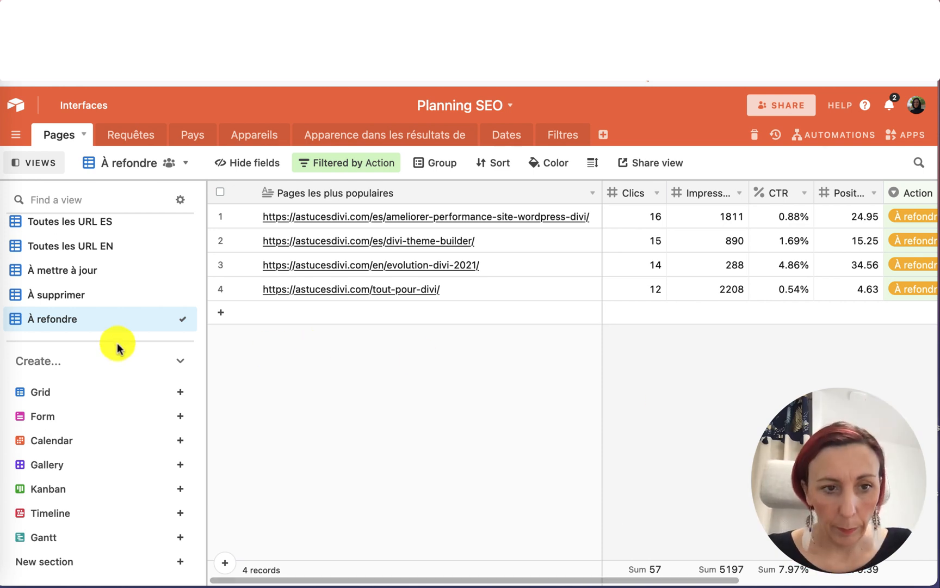
Create a new collaborative grid view named À faire.
click(57, 394)
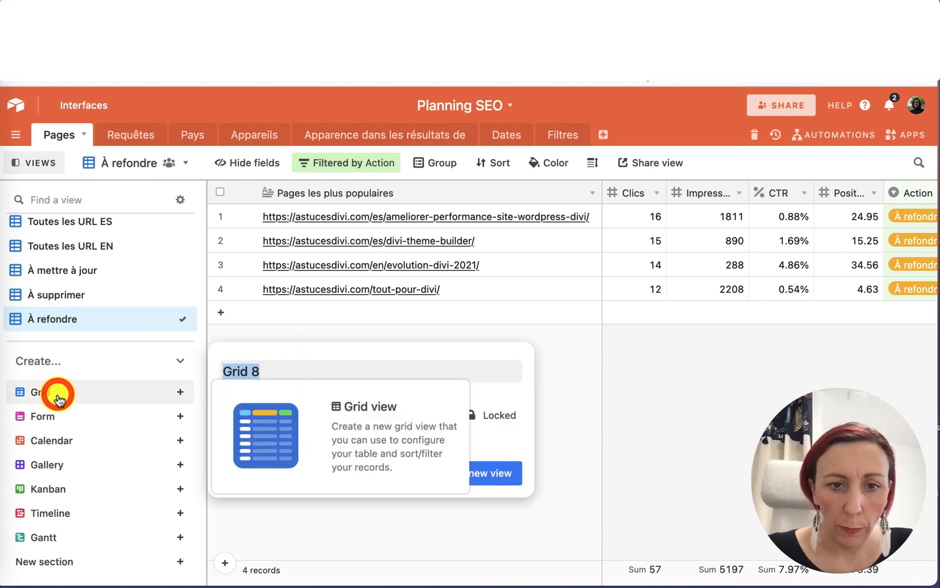
text(A)
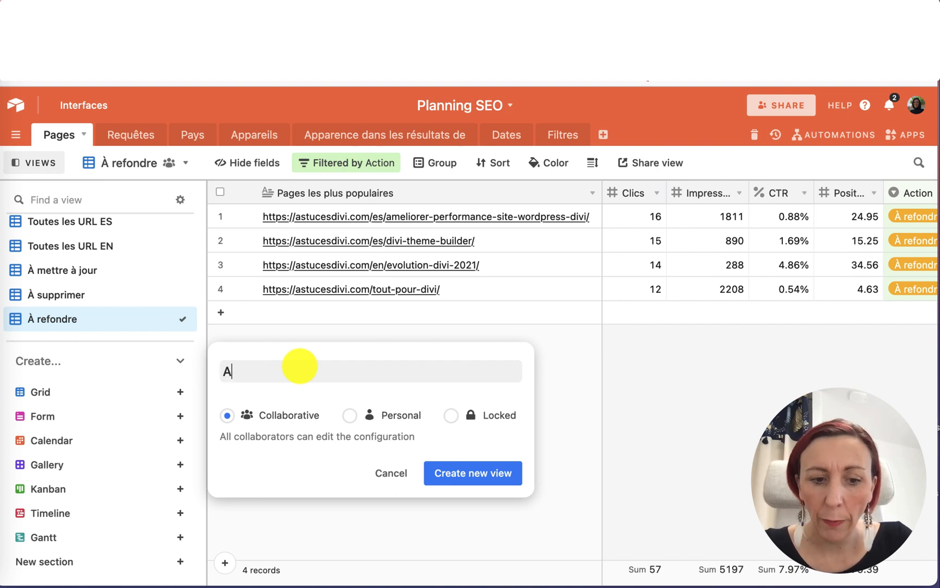
text(1)
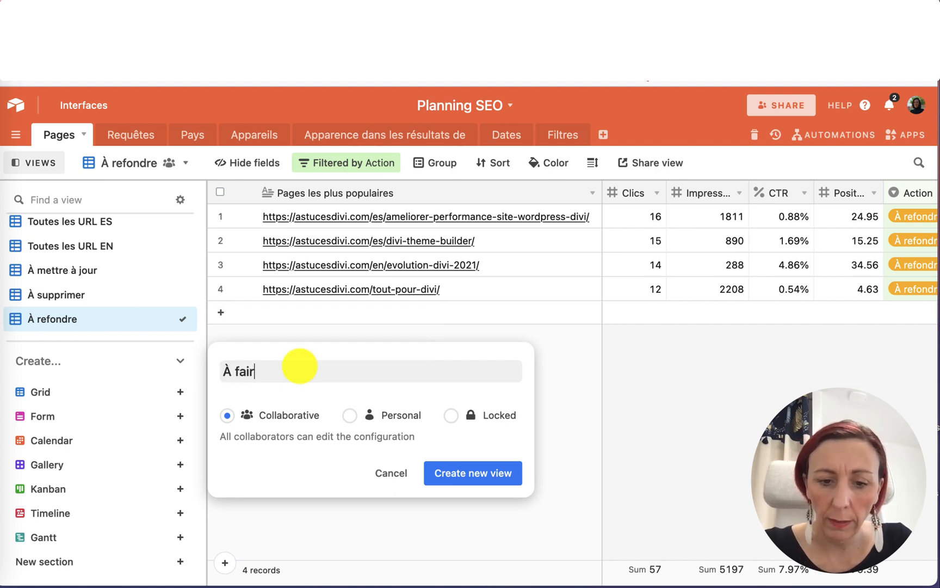
click(470, 473)
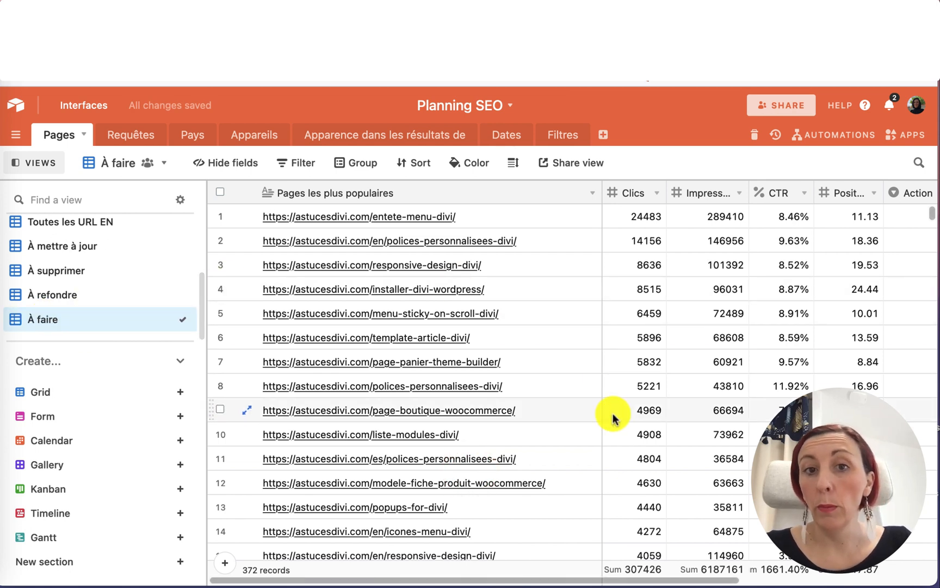
Create a new collaborative grid view named Action OK.
scroll(613, 418, right, 5)
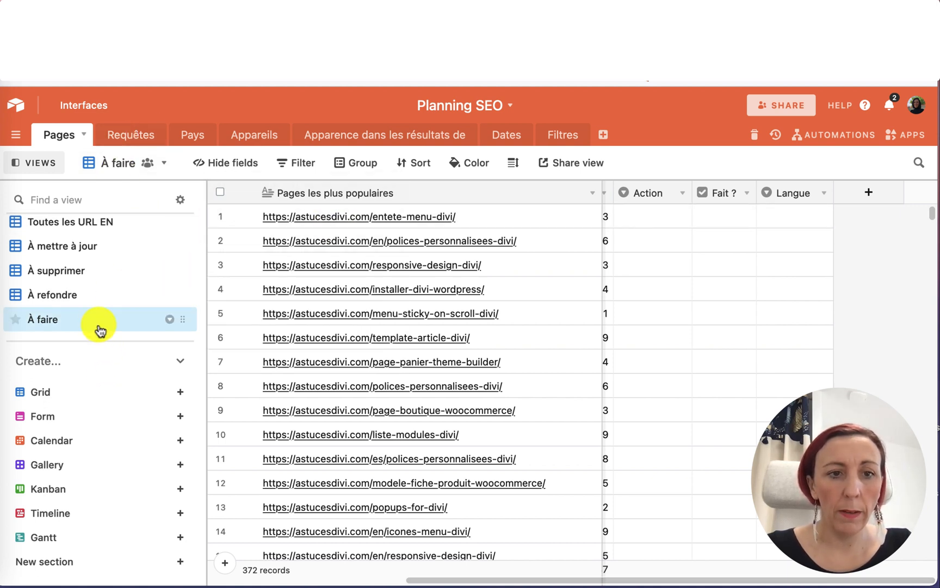
click(95, 390)
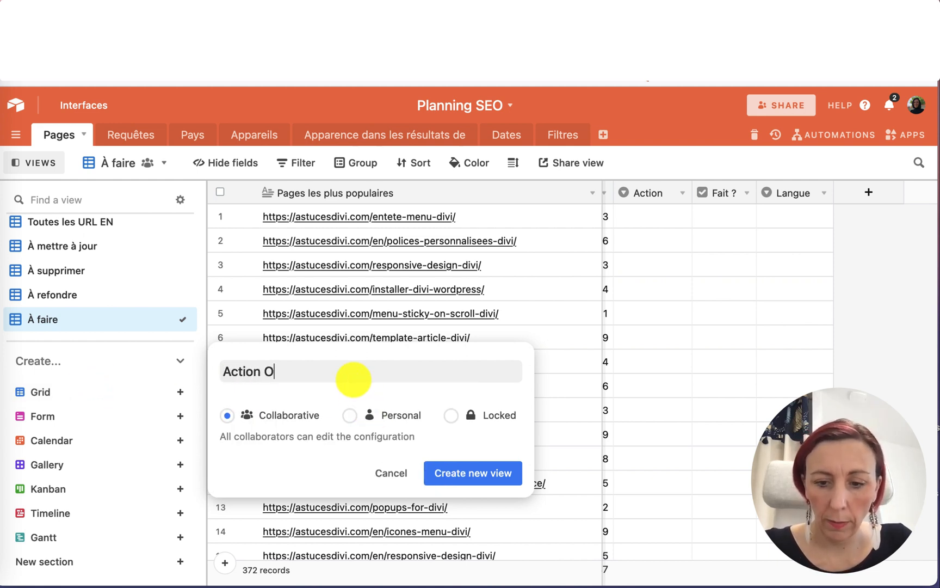
click(502, 474)
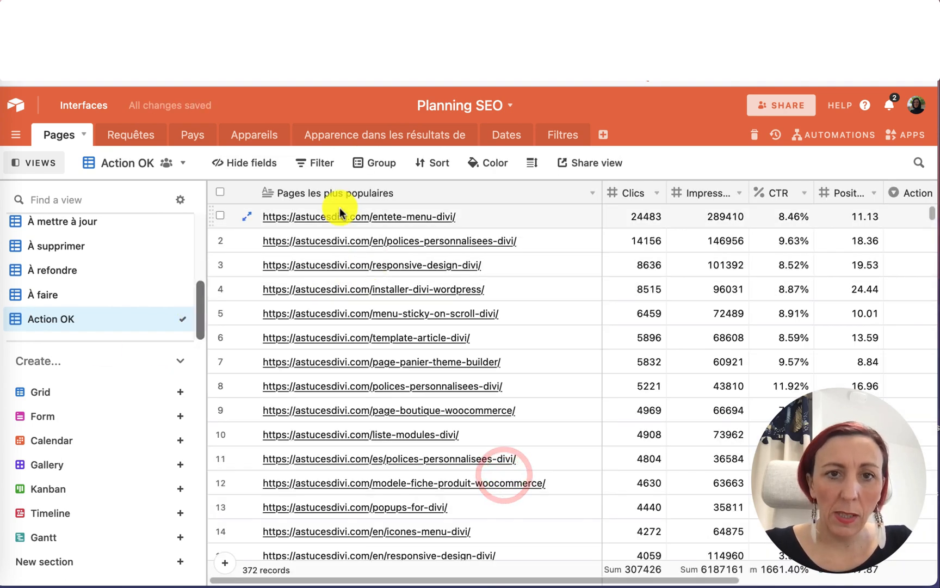
Filter the Action OK view to show only records where Fait ? is checked.
click(311, 167)
click(328, 218)
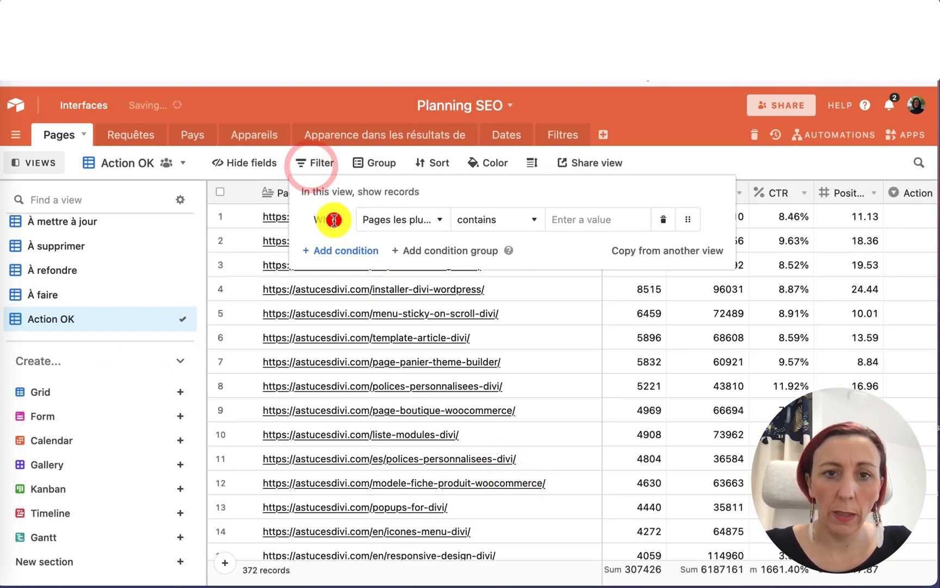
click(404, 219)
scroll(441, 388, down, 2)
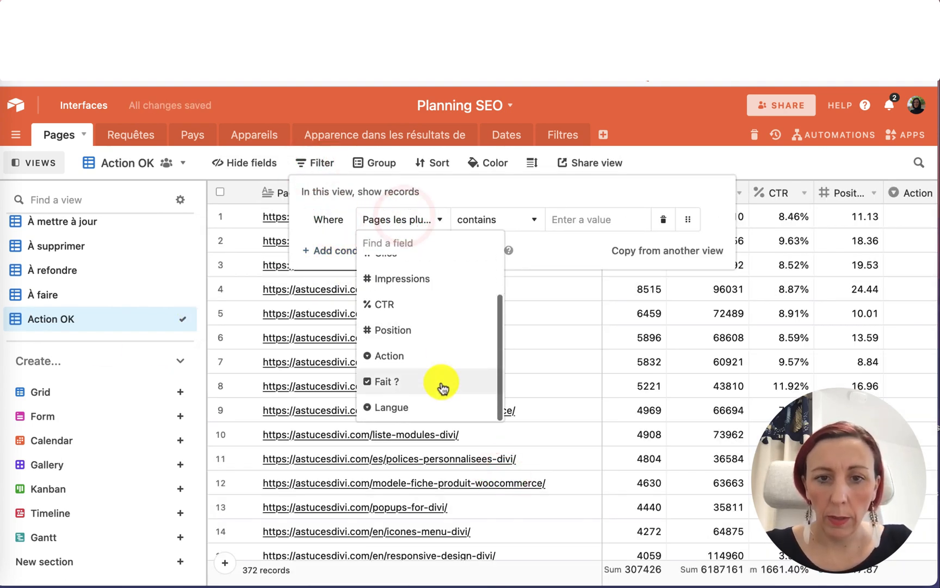
click(431, 382)
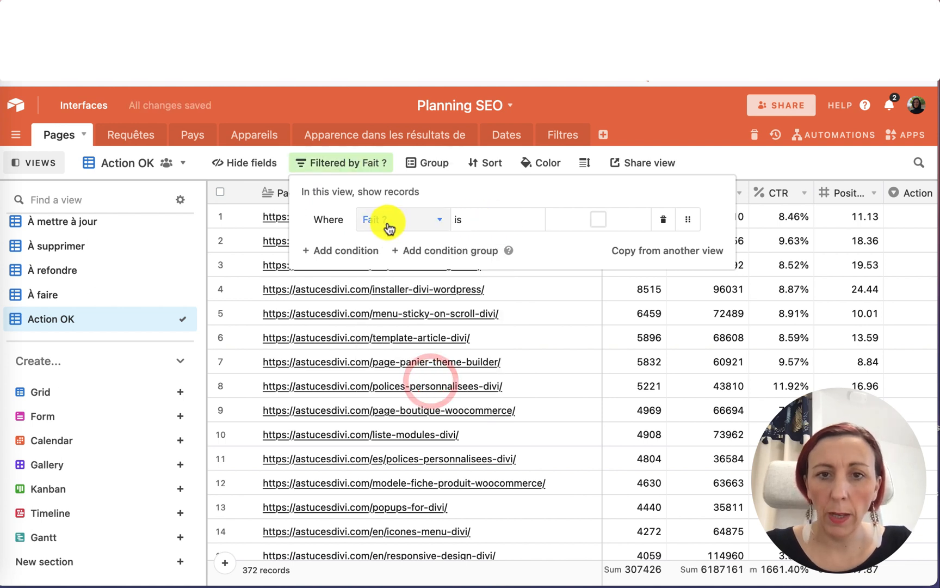
click(599, 221)
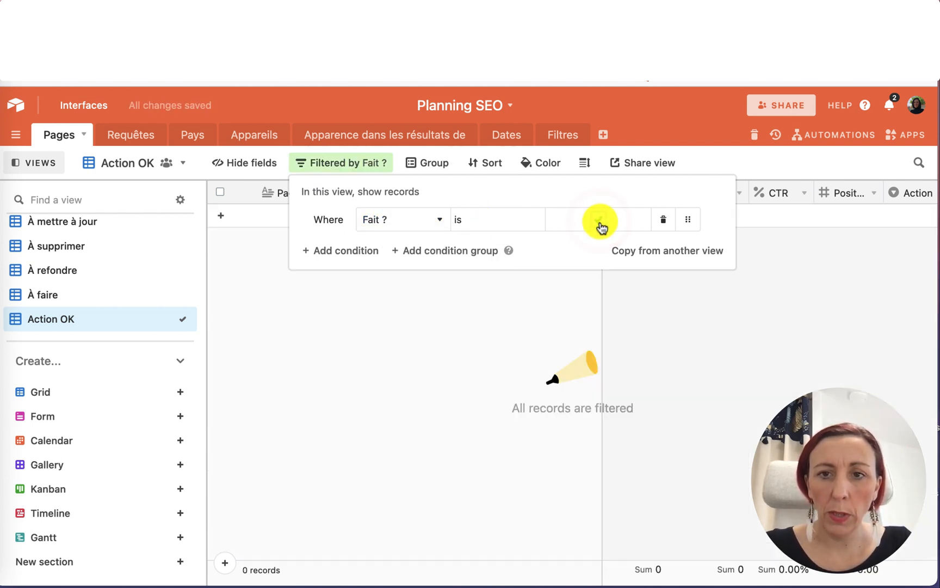
Switch to the À mettre à jour view and mark the page-boutique-woocommerce page as done by checking Fait ?
click(680, 340)
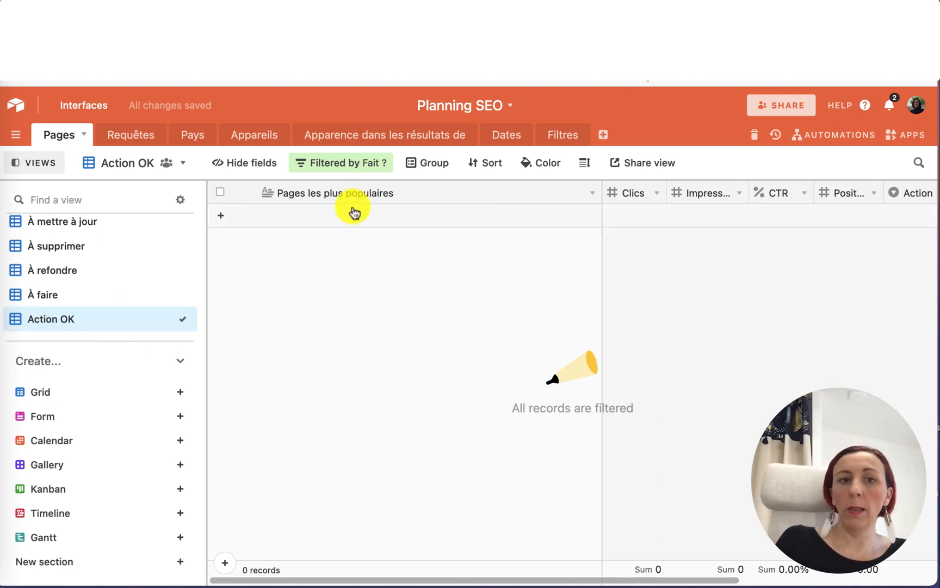
click(70, 300)
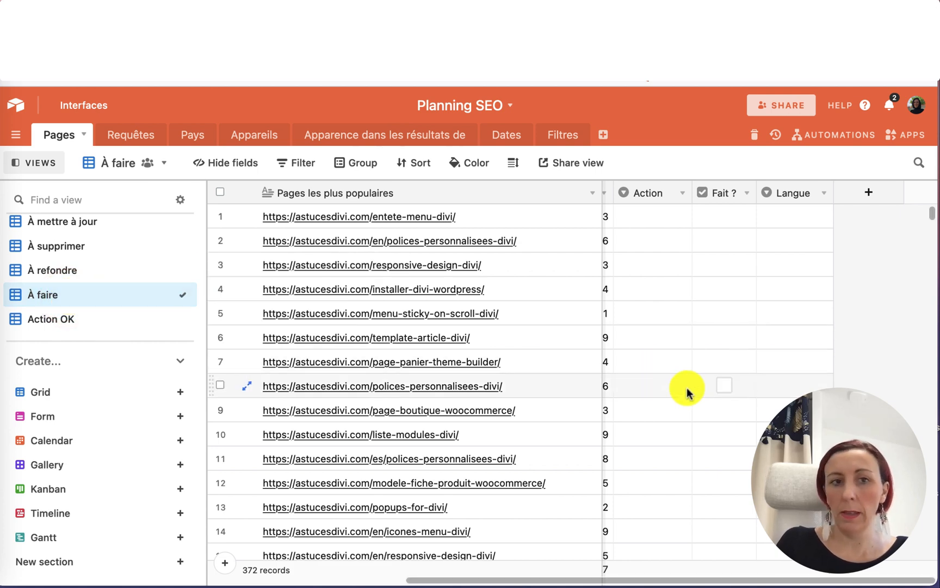
scroll(139, 256, up, 3)
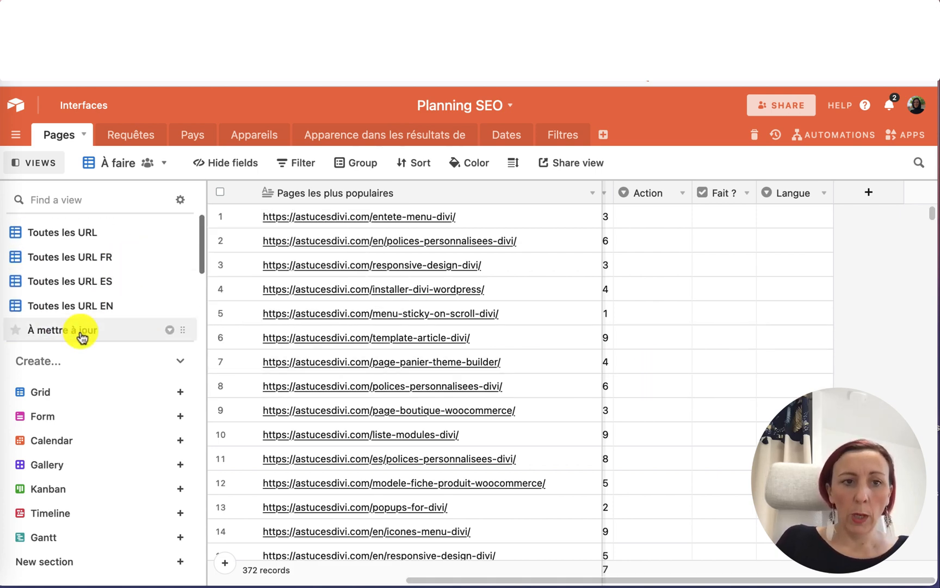
click(82, 337)
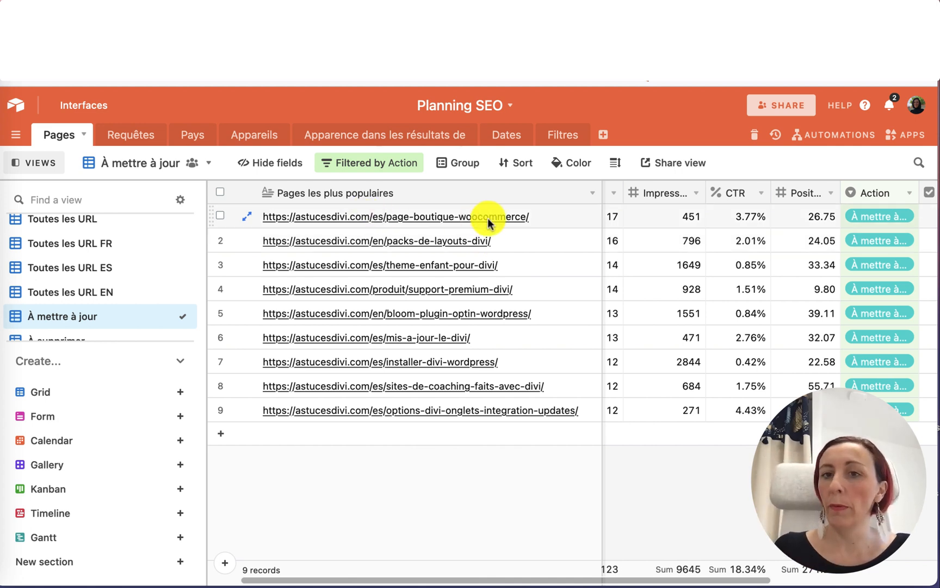
scroll(676, 216, left, 3)
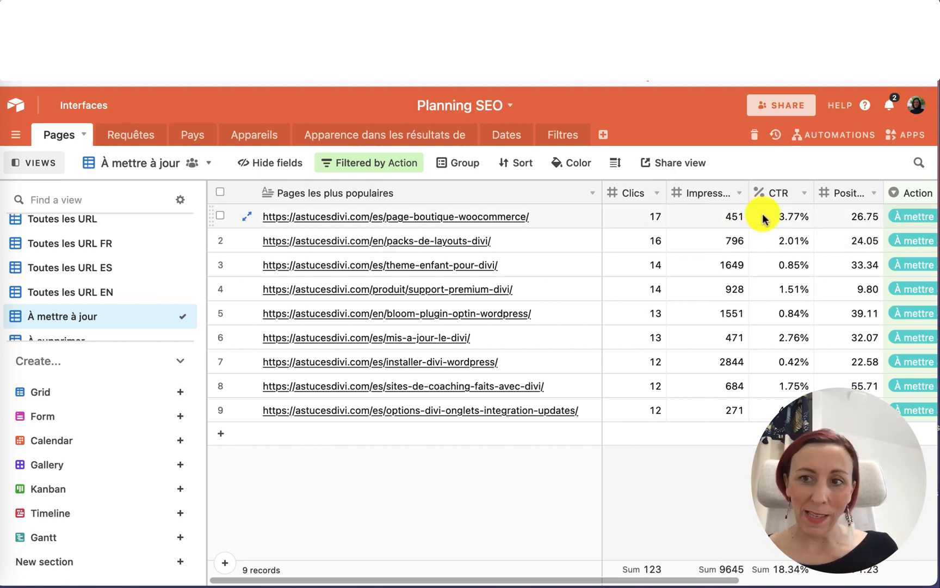
scroll(763, 218, right, 1)
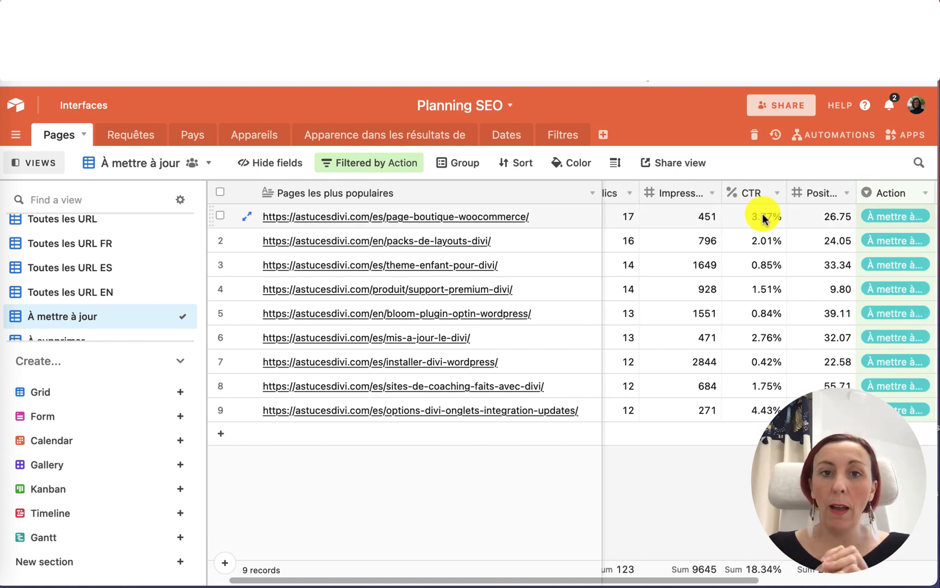
scroll(763, 219, right, 8)
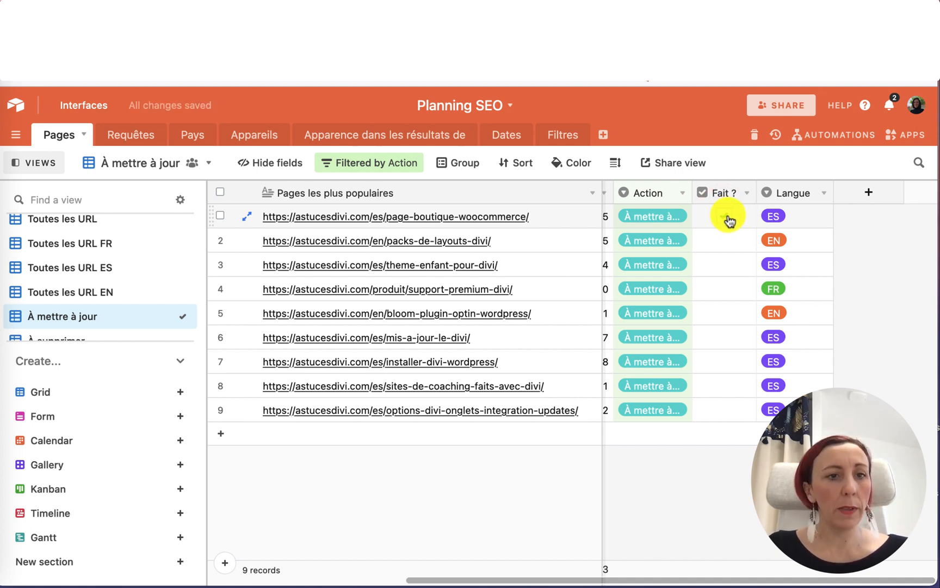
scroll(92, 307, down, 4)
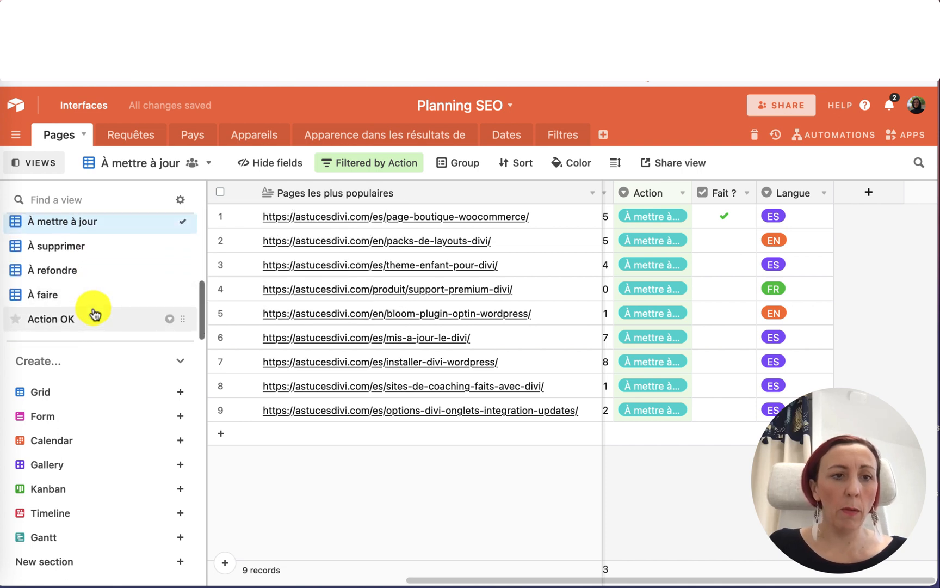
Review the completed record in the Action OK view and again in the À mettre à jour view.
click(61, 322)
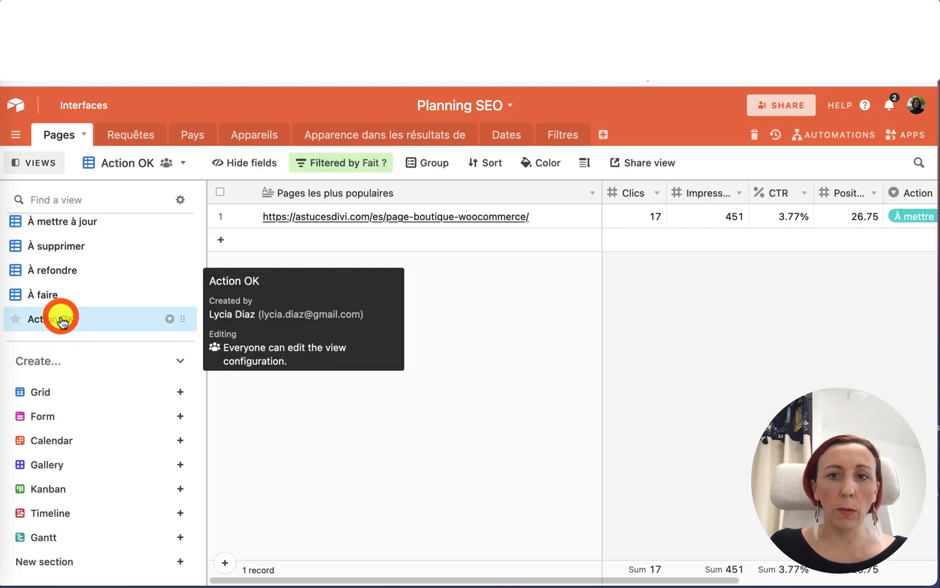
scroll(671, 301, right, 5)
scroll(707, 272, right, 3)
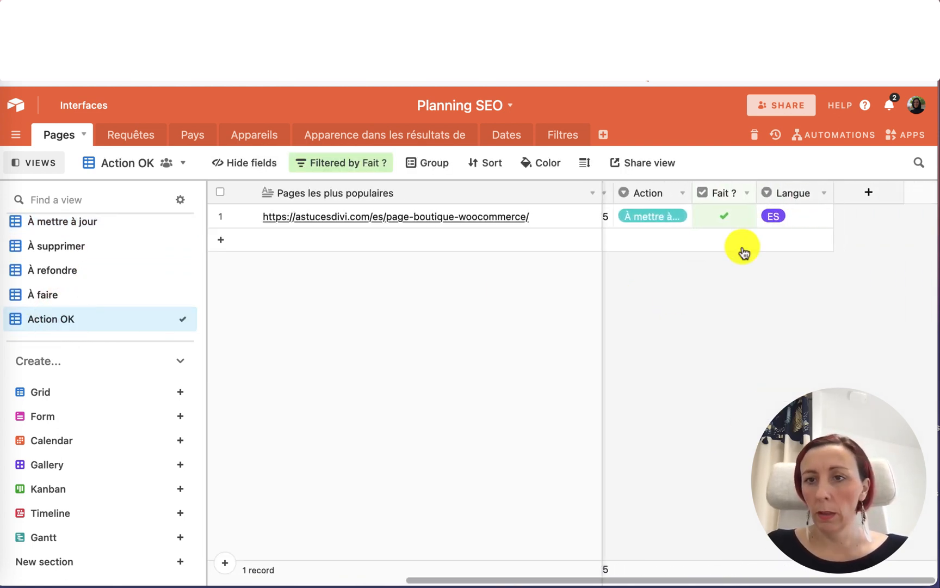
click(724, 216)
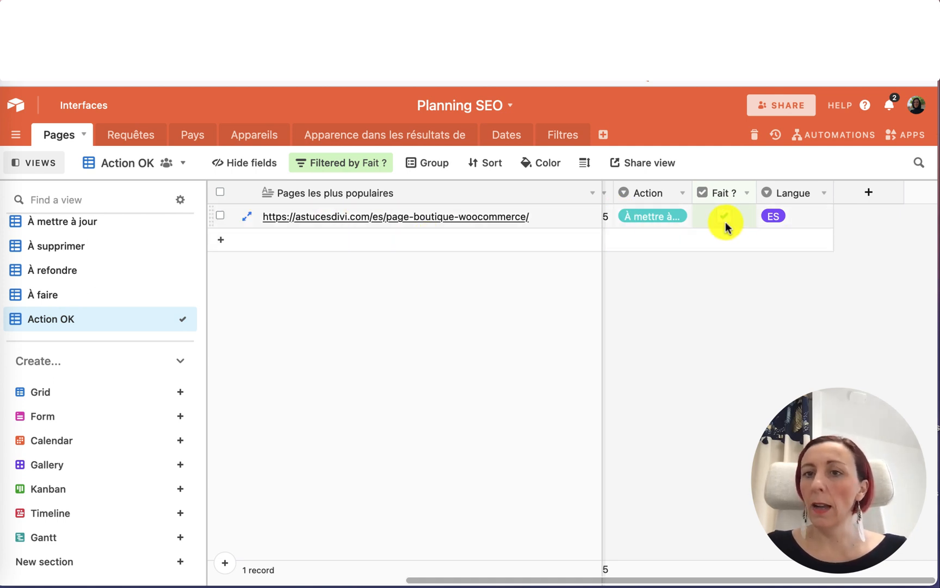
scroll(85, 281, up, 2)
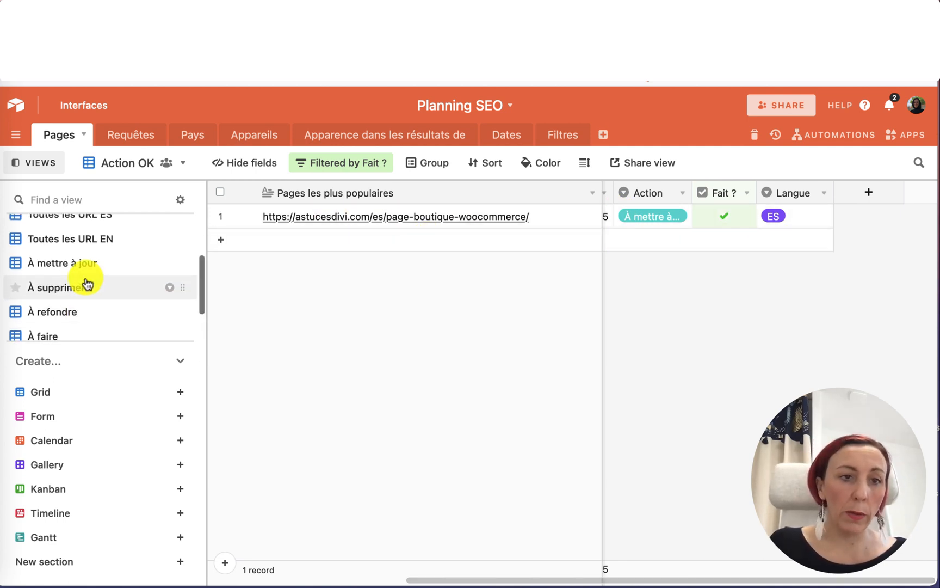
click(62, 265)
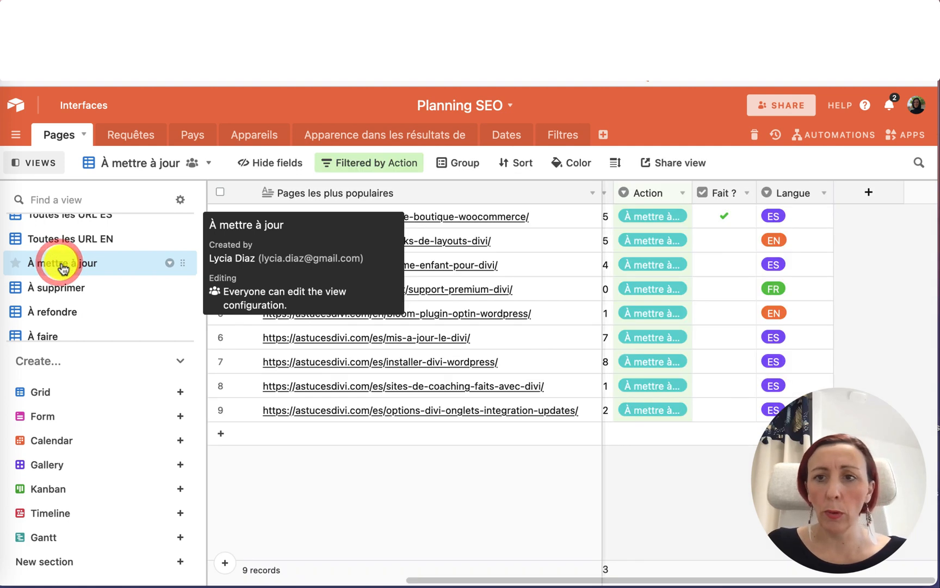
scroll(698, 236, left, 2)
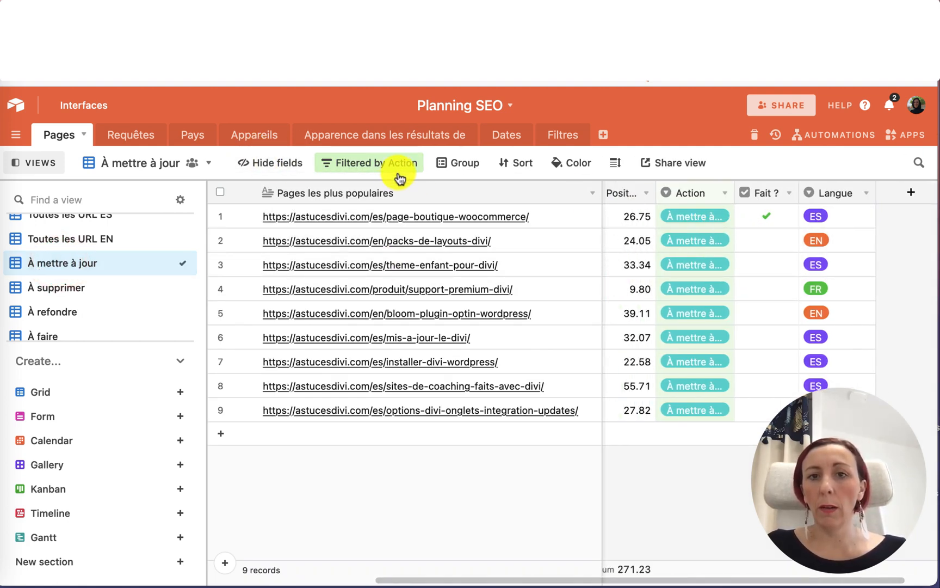
click(768, 217)
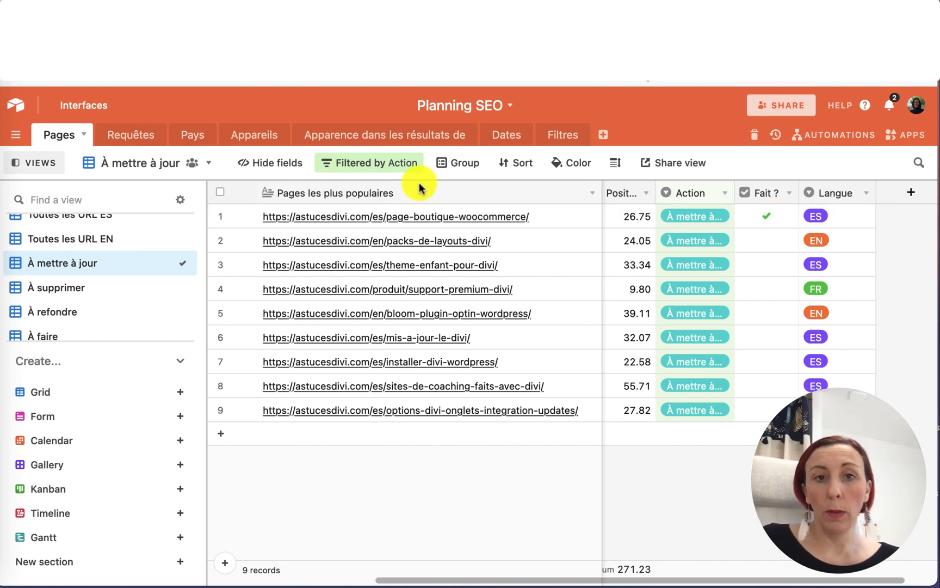
Add a second filter condition to the À mettre à jour view so only records where Fait ? is unchecked appear.
click(383, 165)
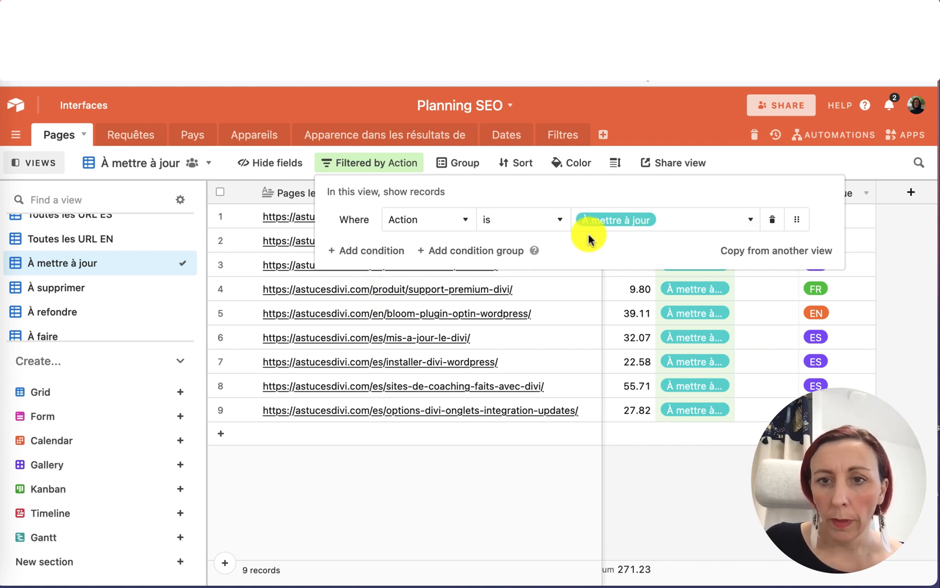
click(389, 253)
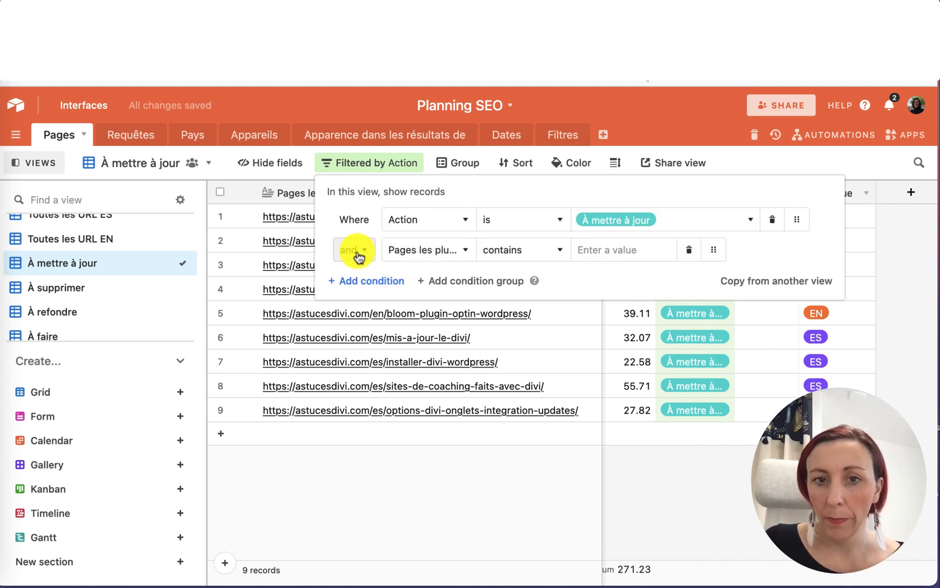
click(440, 250)
scroll(438, 421, down, 2)
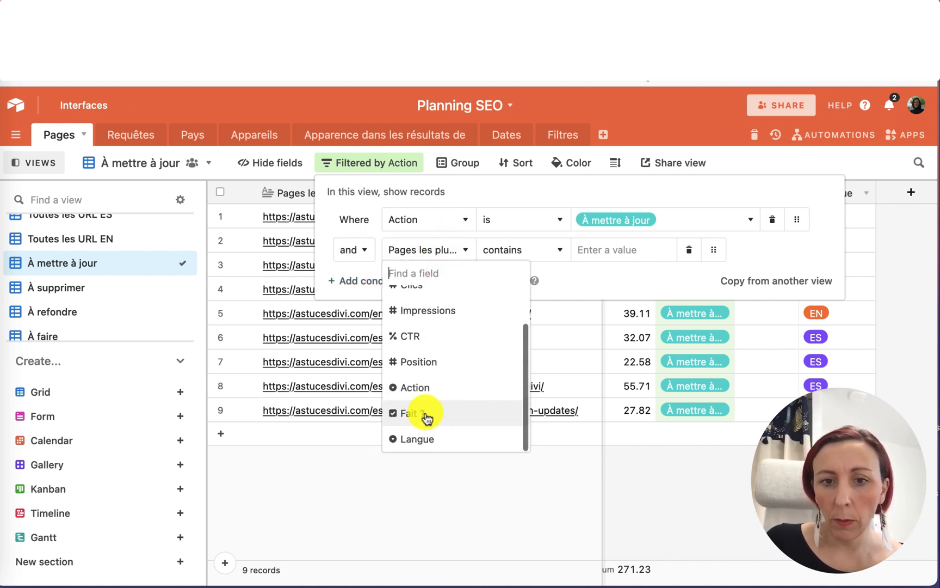
click(439, 418)
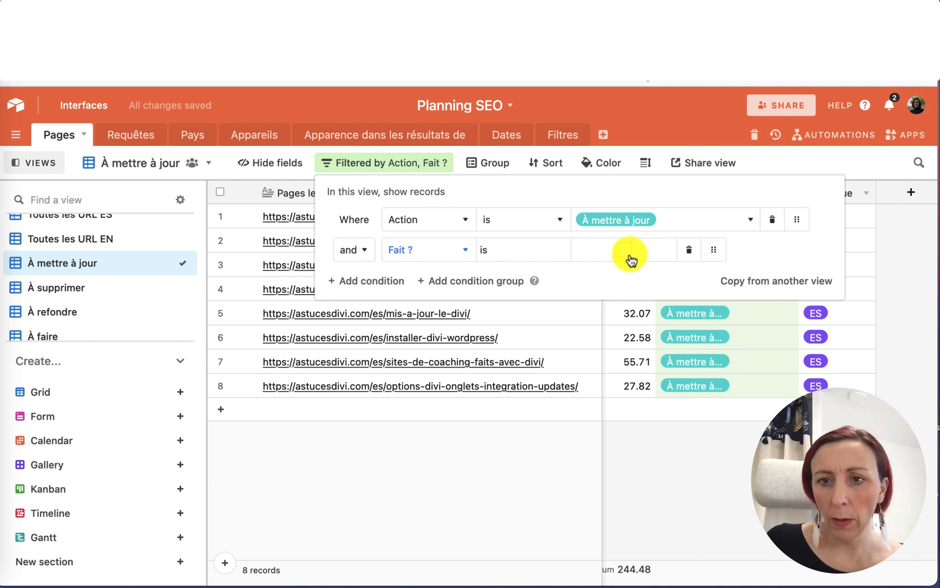
click(888, 263)
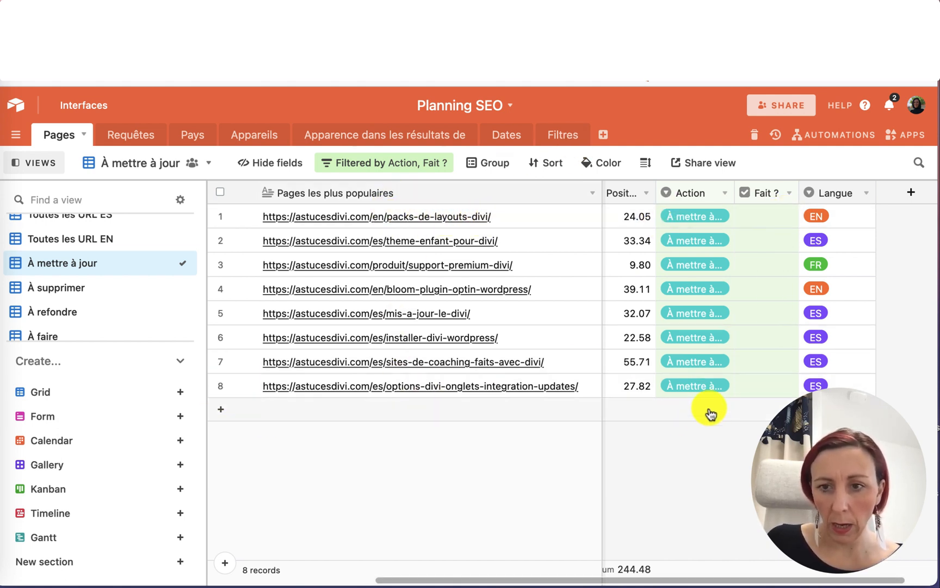
Check Fait ? for the options-divi-onglets-integration-updates page.
click(767, 388)
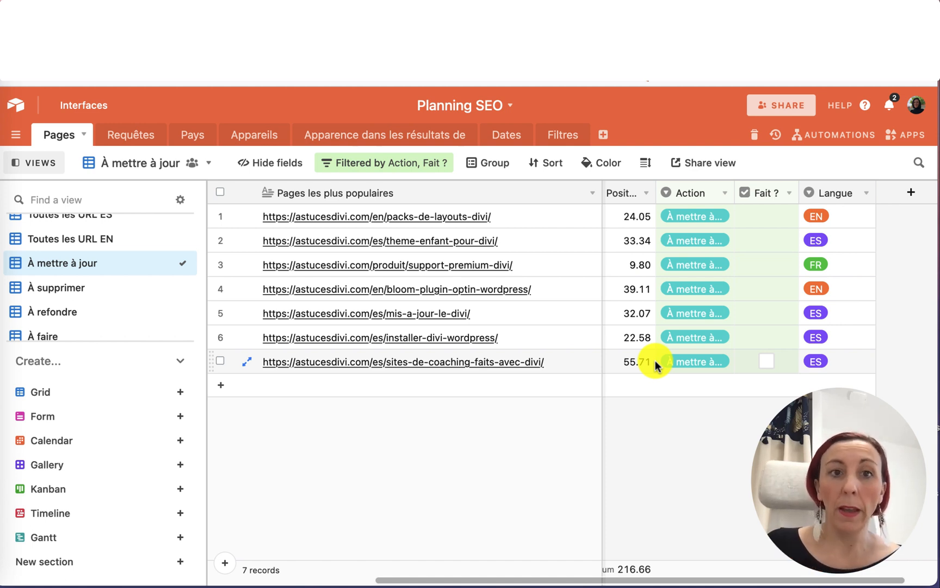
scroll(655, 360, right, 1)
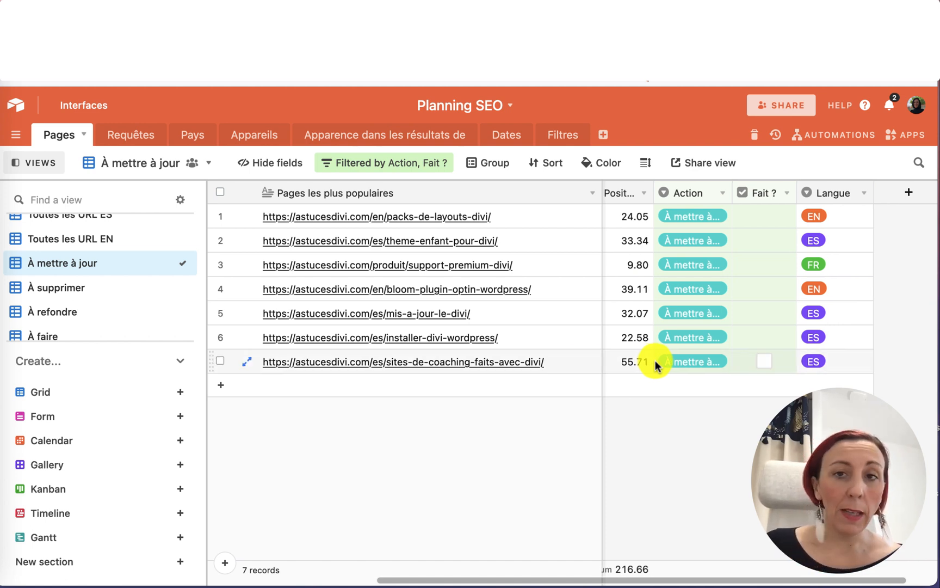
Open the Requêtes table and browse through its query records and columns.
click(132, 136)
scroll(544, 258, right, 4)
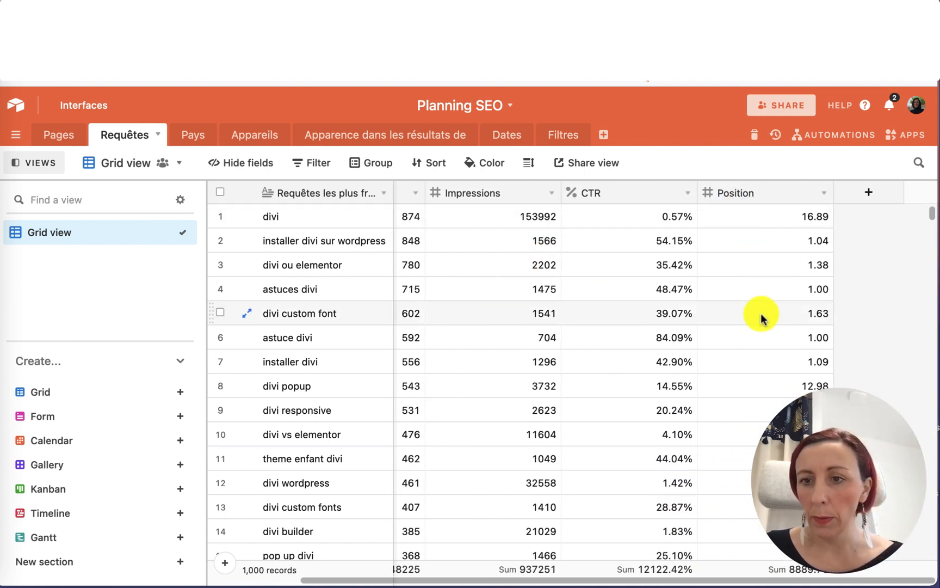
scroll(790, 347, down, 10)
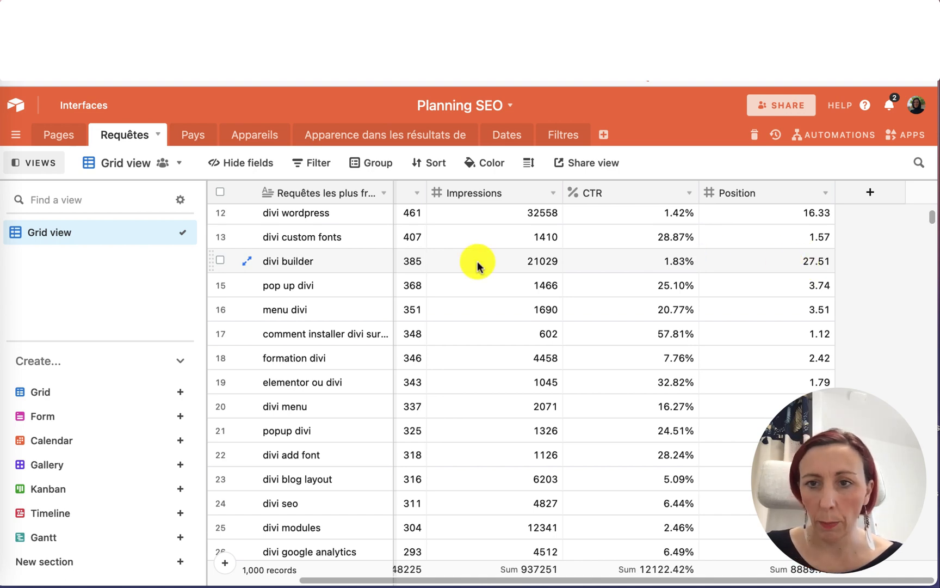
scroll(811, 269, down, 20)
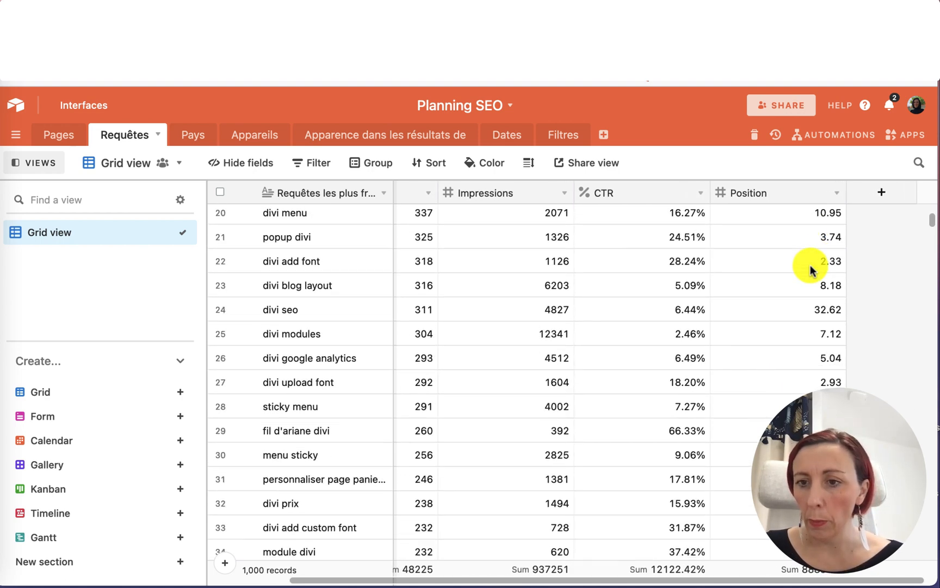
scroll(810, 270, down, 16)
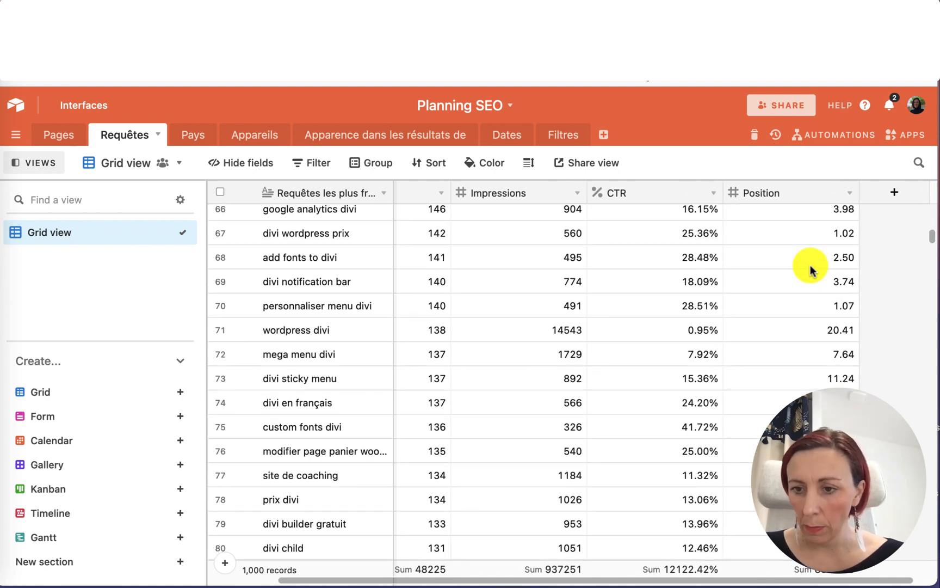
scroll(811, 270, down, 20)
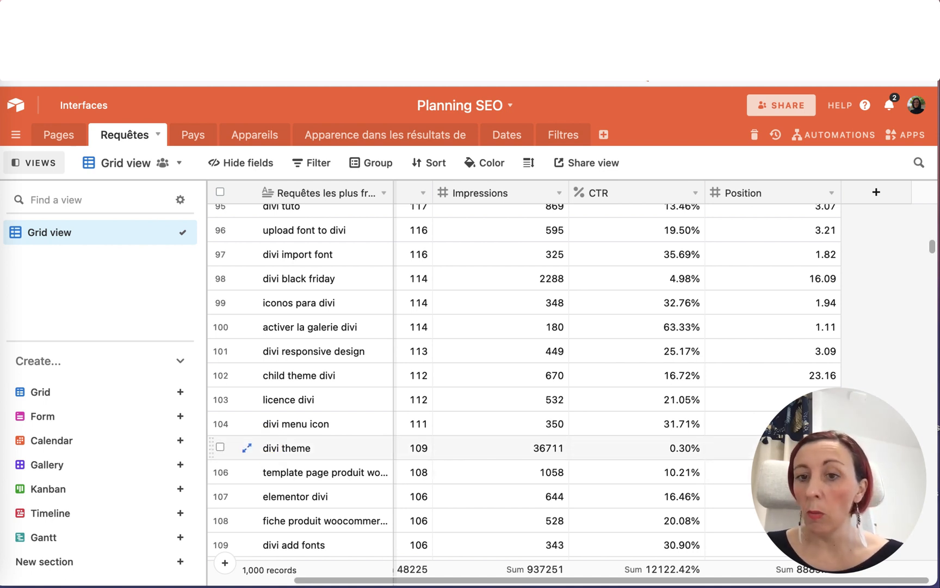
scroll(685, 437, left, 1)
scroll(685, 437, down, 1)
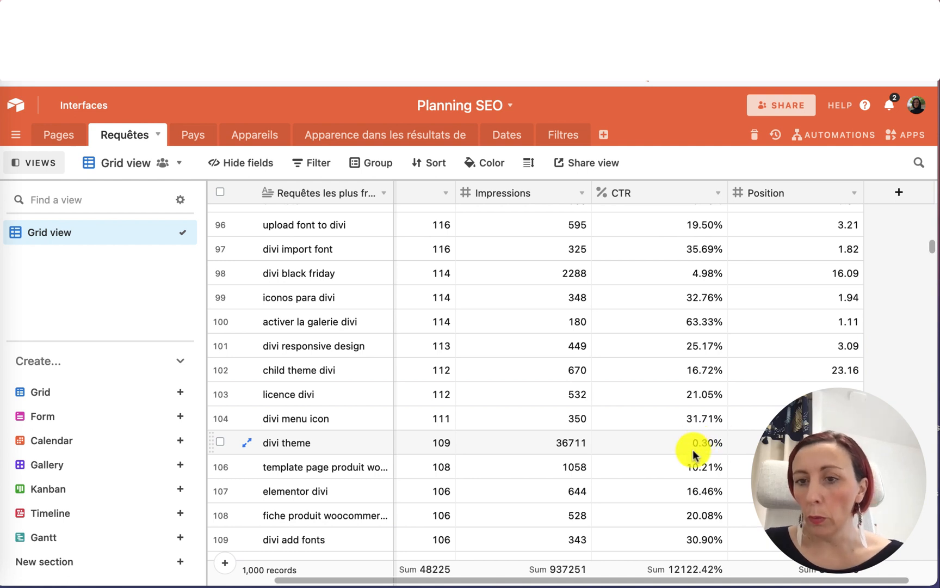
scroll(707, 444, left, 2)
scroll(707, 444, down, 1)
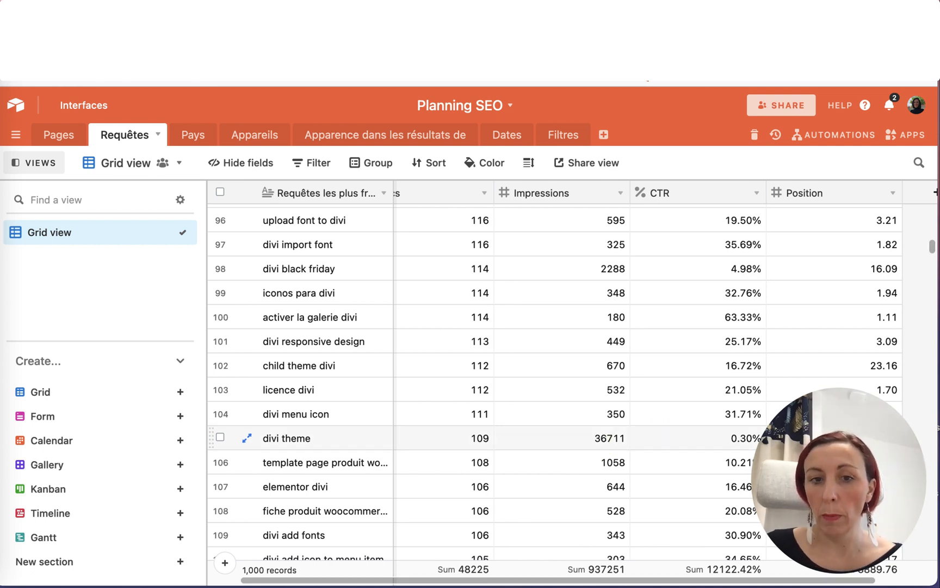
scroll(720, 441, right, 3)
scroll(720, 441, up, 1)
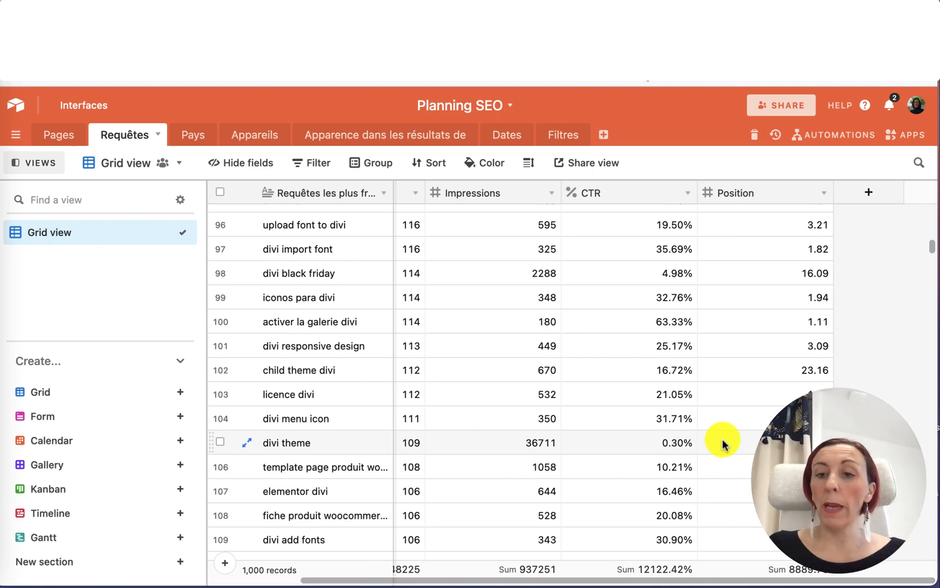
scroll(724, 444, down, 2)
scroll(724, 444, down, 10)
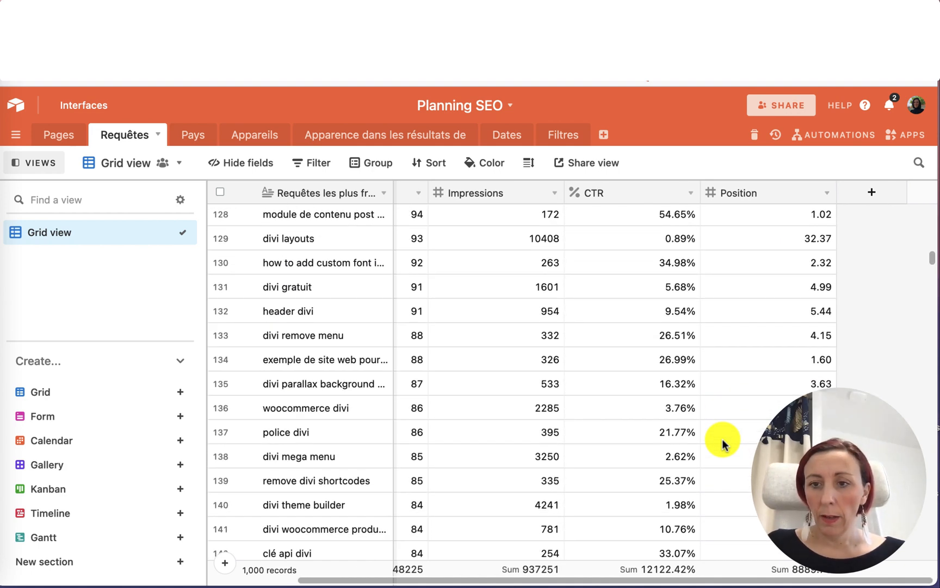
scroll(724, 444, down, 1)
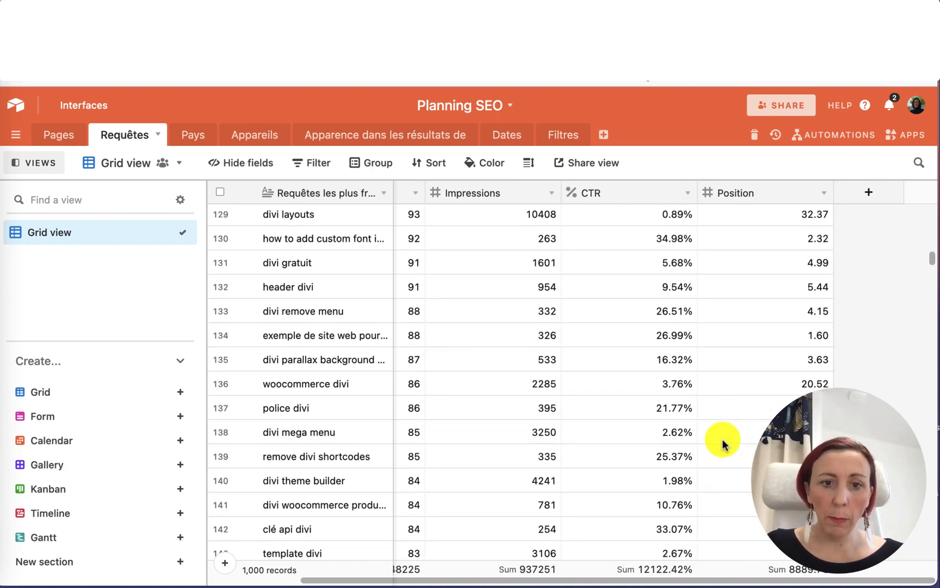
scroll(724, 444, down, 3)
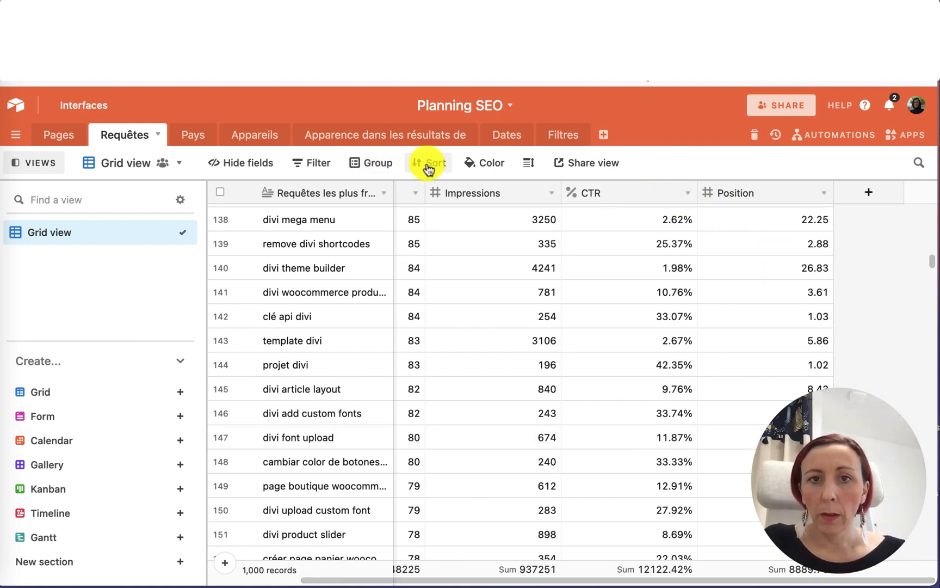
scroll(685, 277, up, 20)
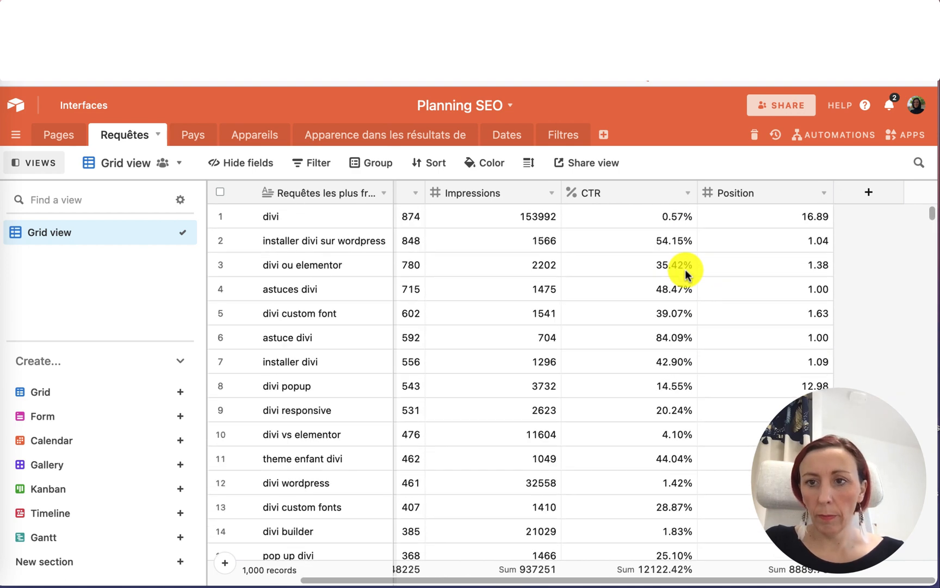
scroll(446, 202, left, 5)
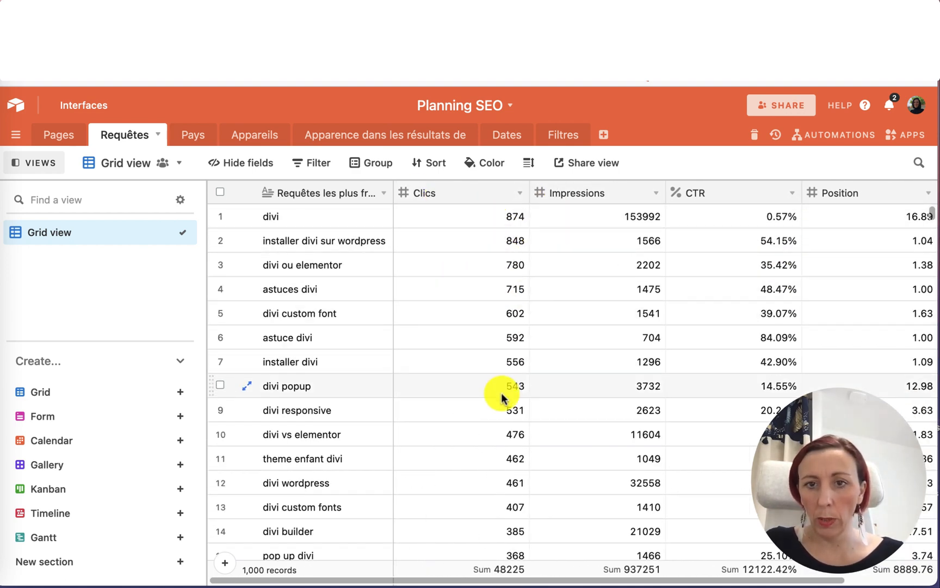
Sort the Requêtes grid view by Position in descending order, from 9 to 1.
scroll(501, 394, right, 5)
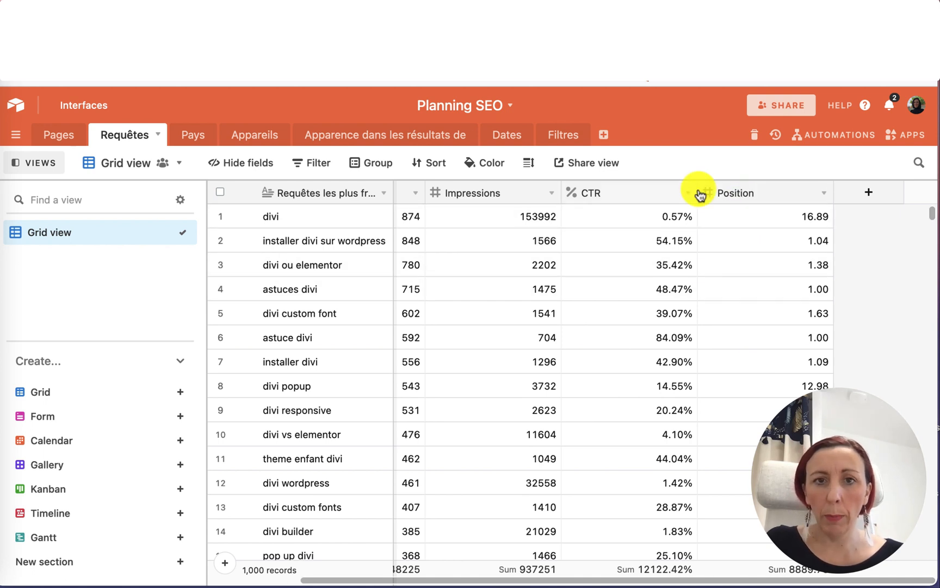
click(424, 165)
click(443, 215)
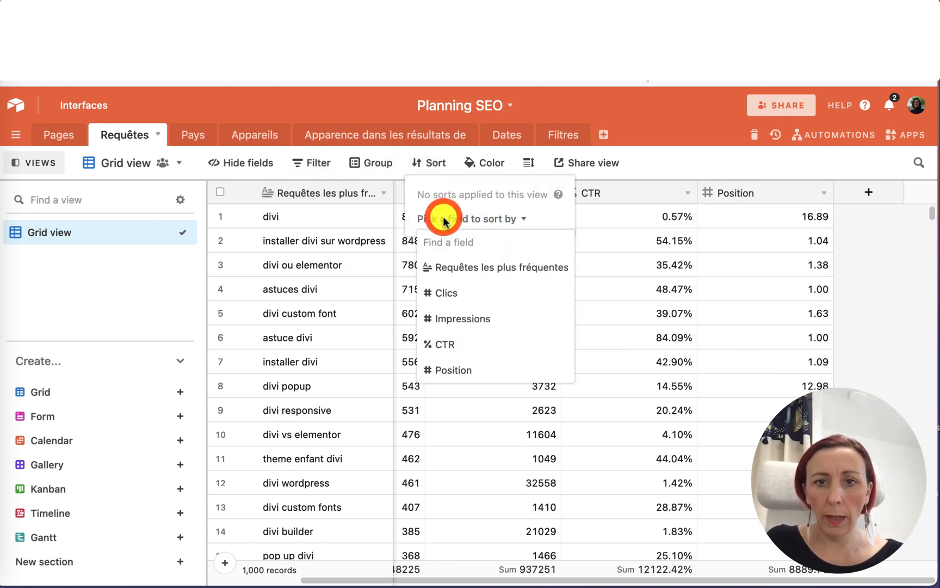
click(449, 372)
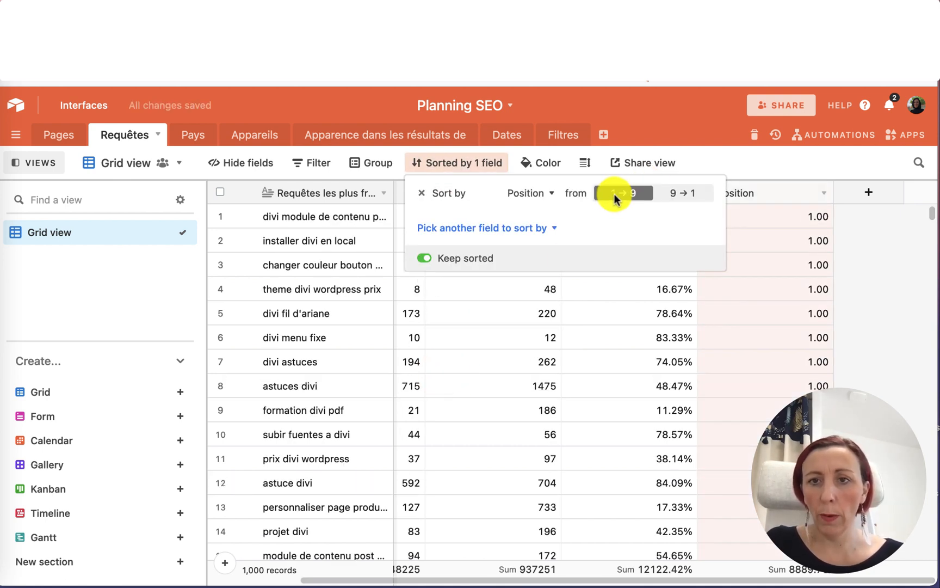
click(679, 194)
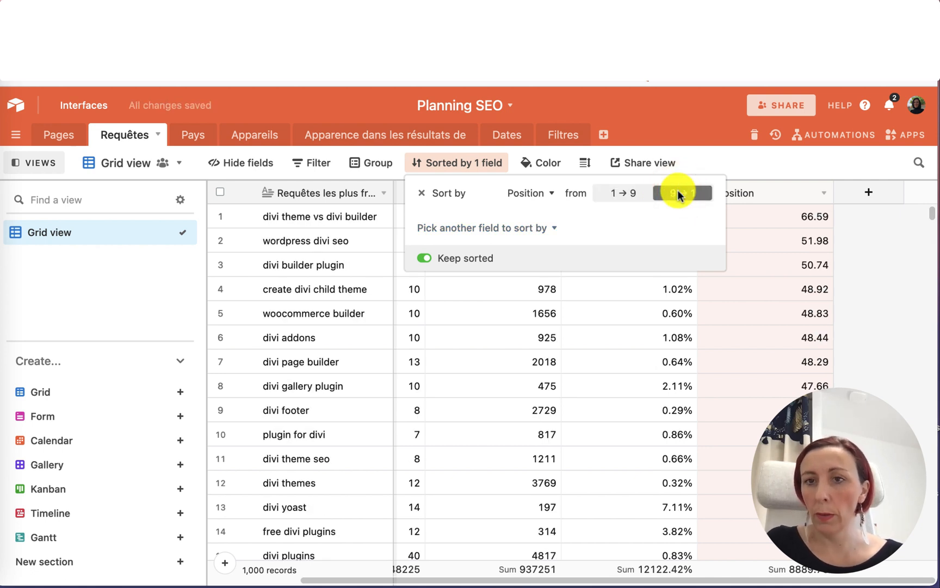
click(847, 275)
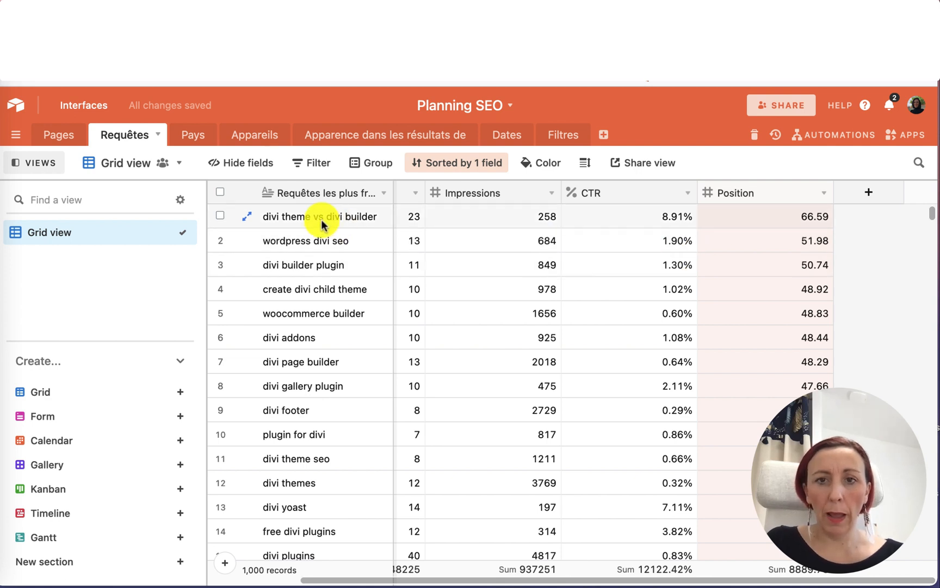
Narrow the Clics, Impressions, CTR and Position columns in the Requêtes table.
scroll(761, 223, left, 2)
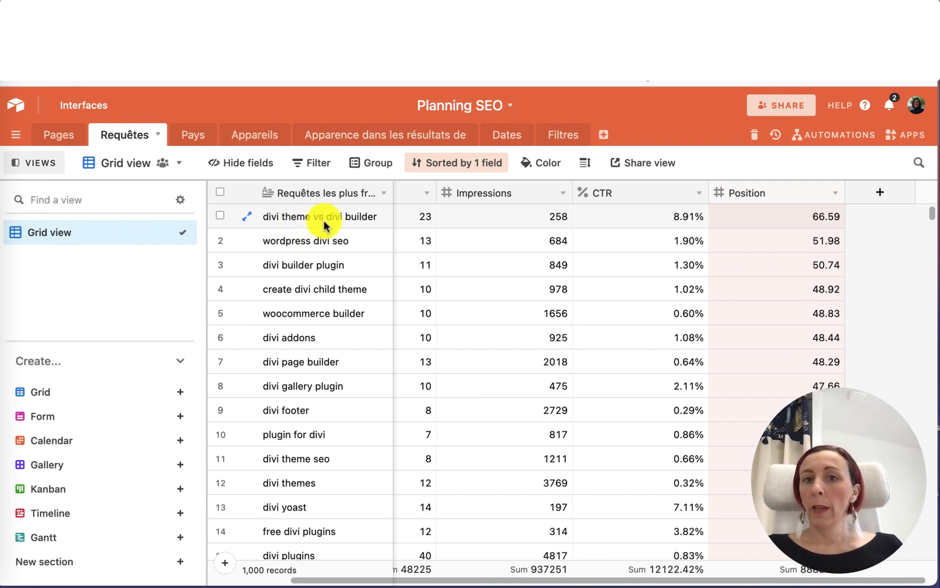
scroll(426, 243, left, 5)
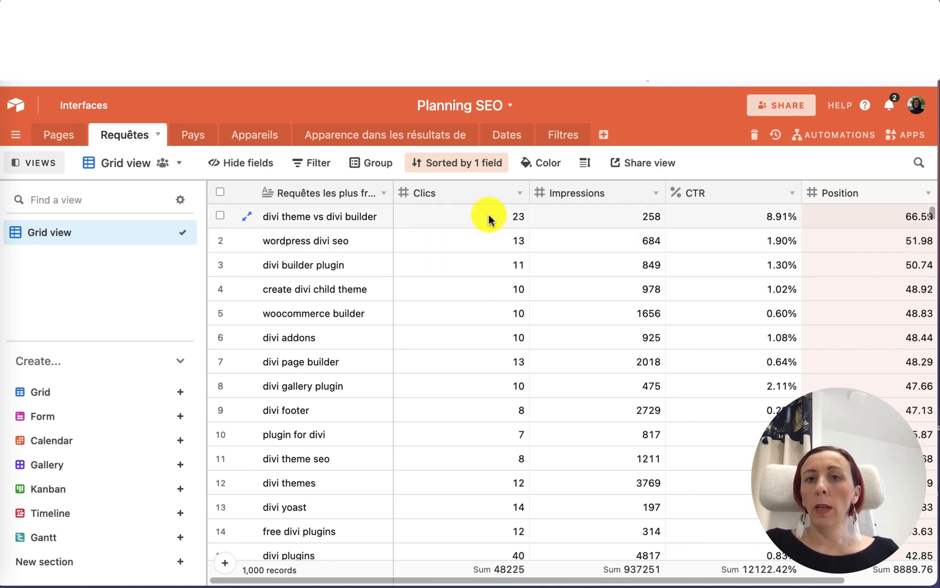
drag(529, 191, 463, 190)
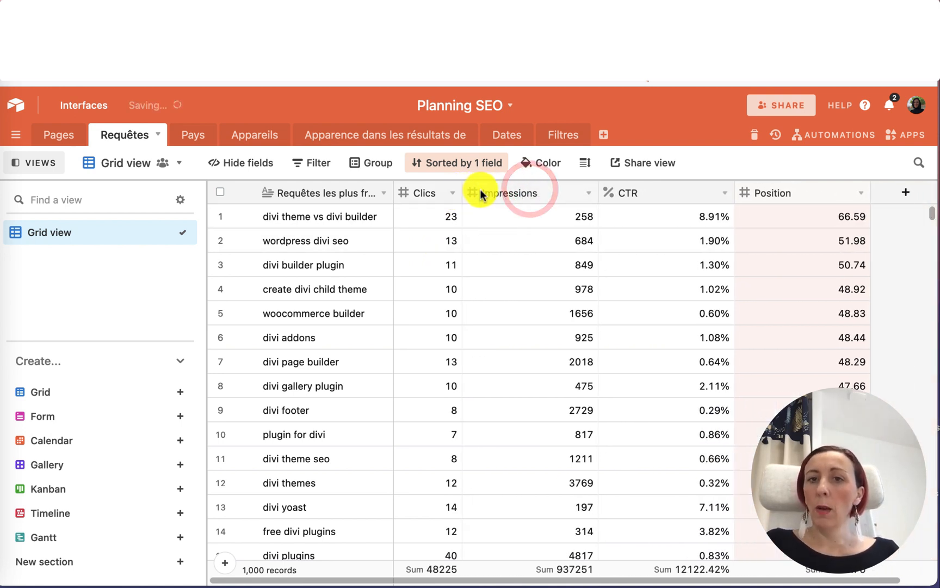
drag(598, 188, 543, 186)
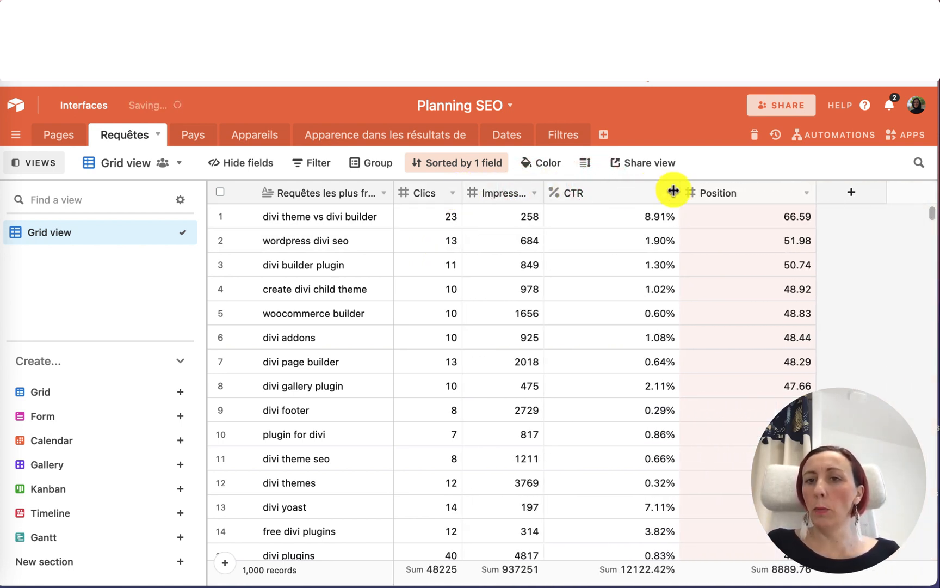
drag(679, 190, 607, 190)
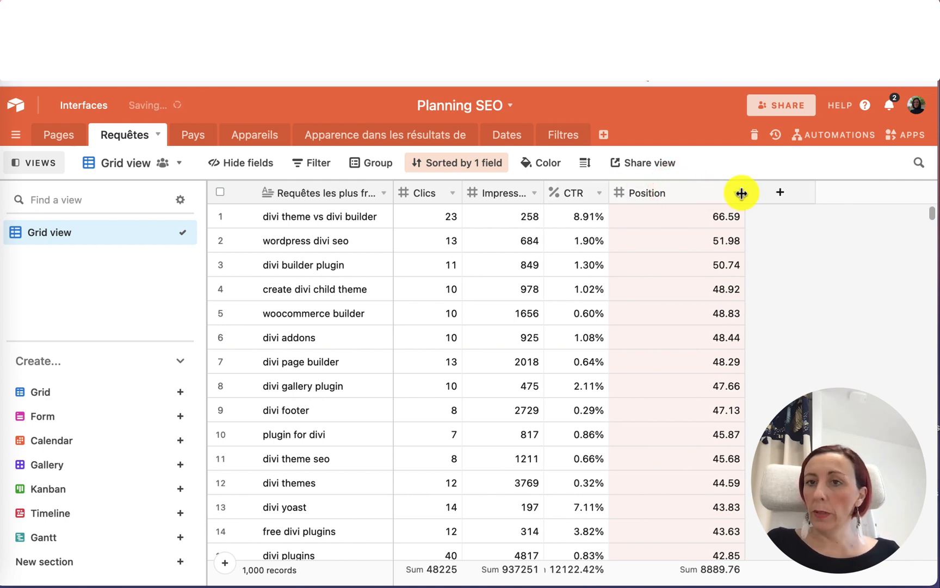
drag(745, 192, 692, 191)
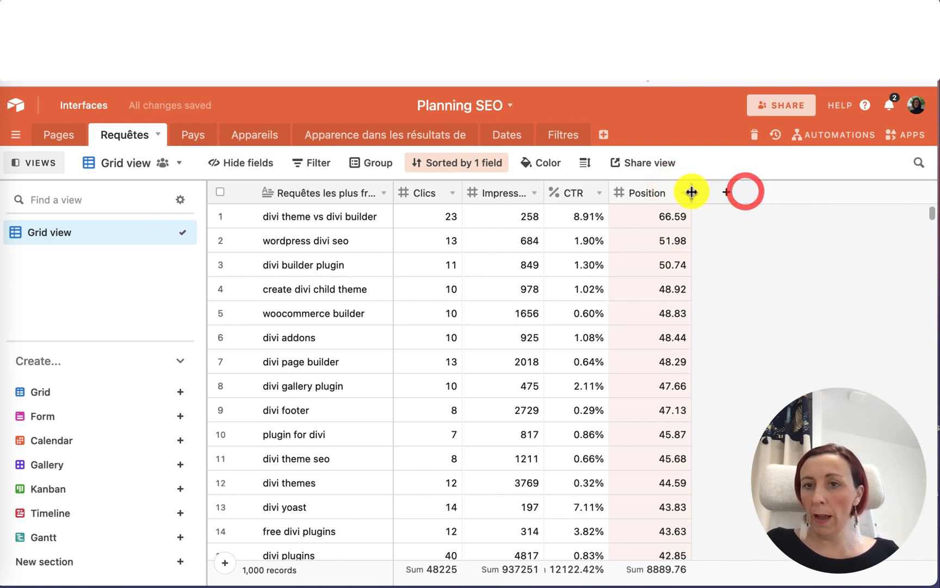
Open the Pages table's Toutes les URL view, then return to the Requêtes table.
click(67, 136)
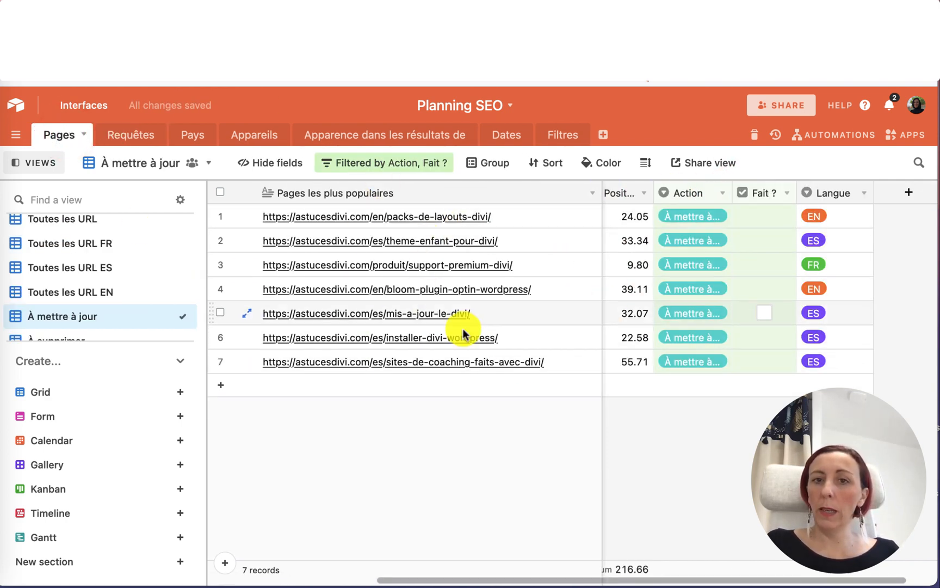
scroll(74, 252, up, 1)
click(64, 236)
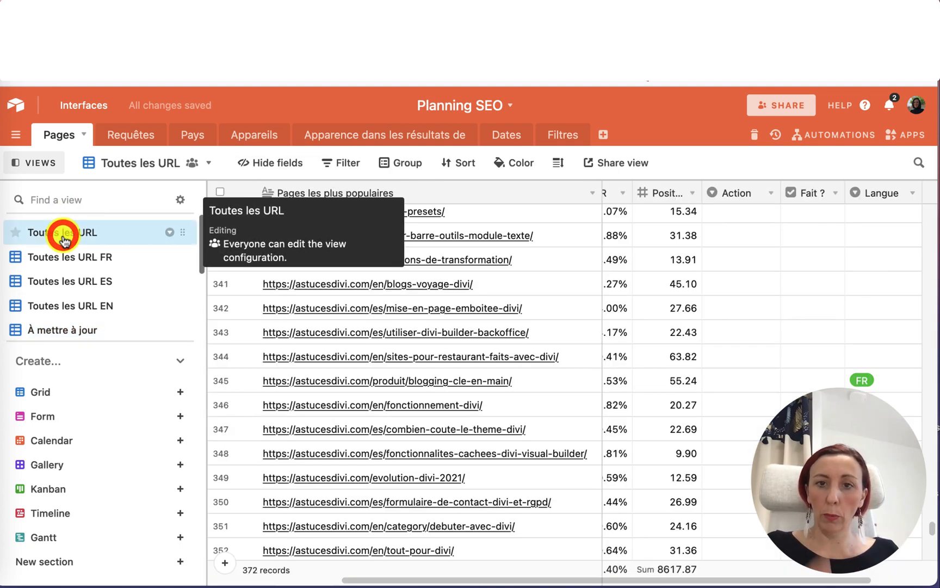
click(116, 134)
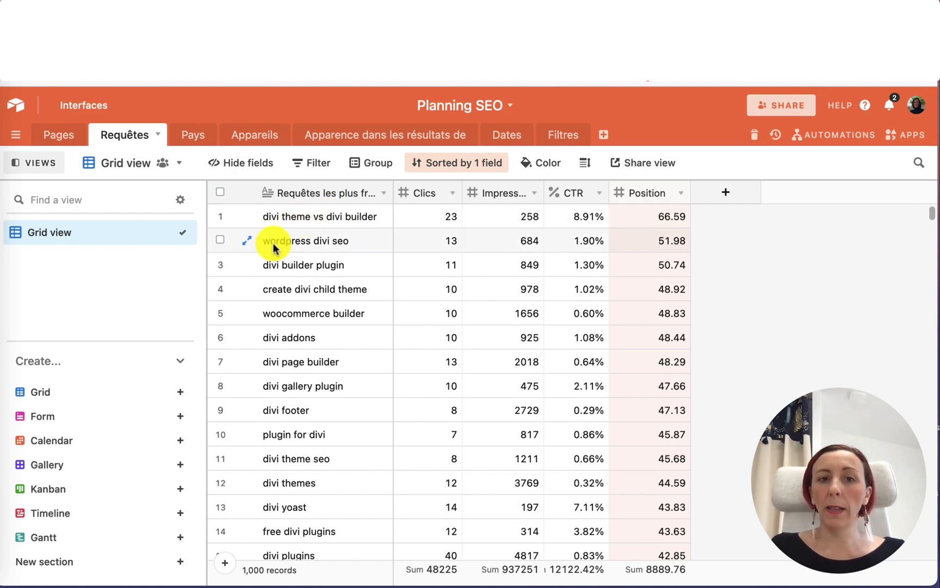
Open the Pays table and browse its countries and metric columns.
click(194, 135)
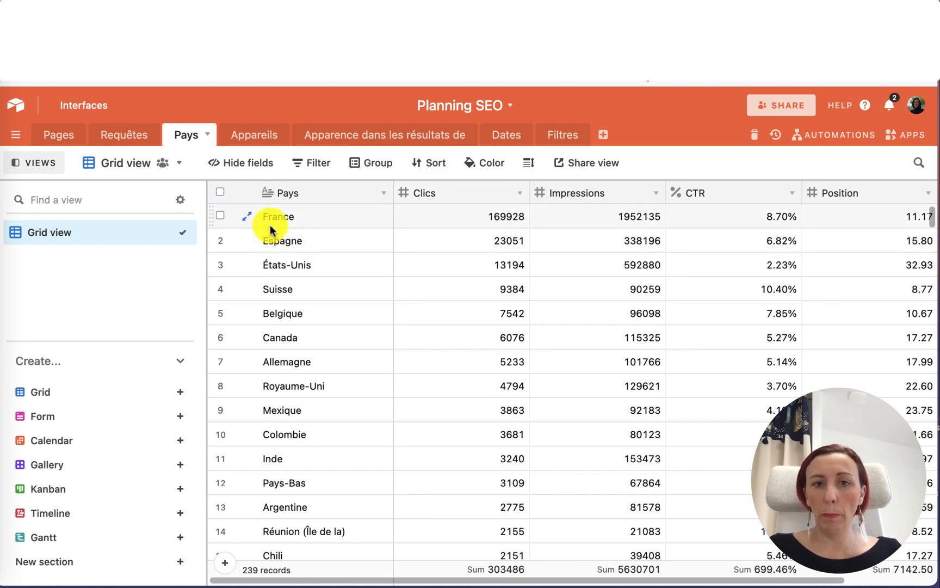
scroll(707, 335, right, 2)
scroll(709, 332, right, 2)
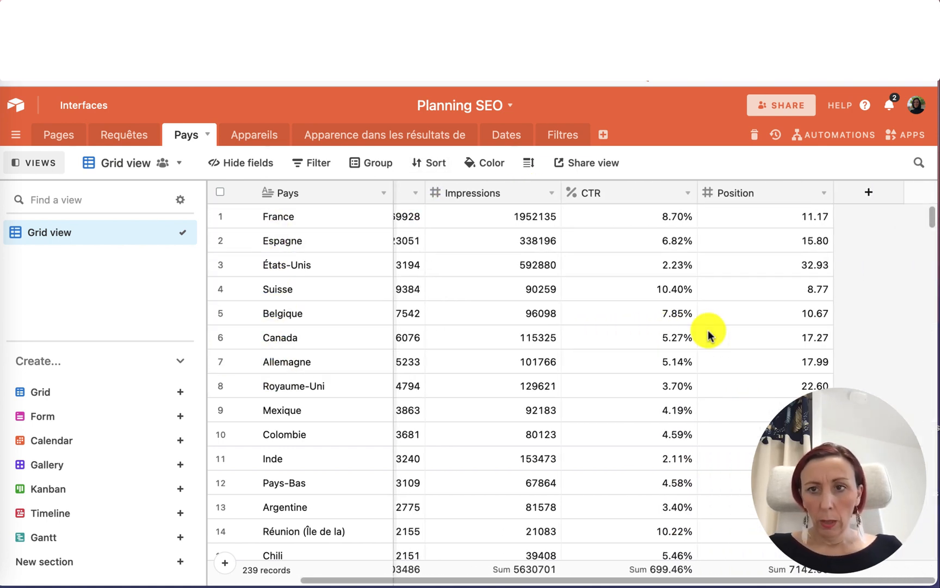
scroll(709, 332, left, 4)
Open the Appareils table and browse its device rows and metric columns.
click(244, 139)
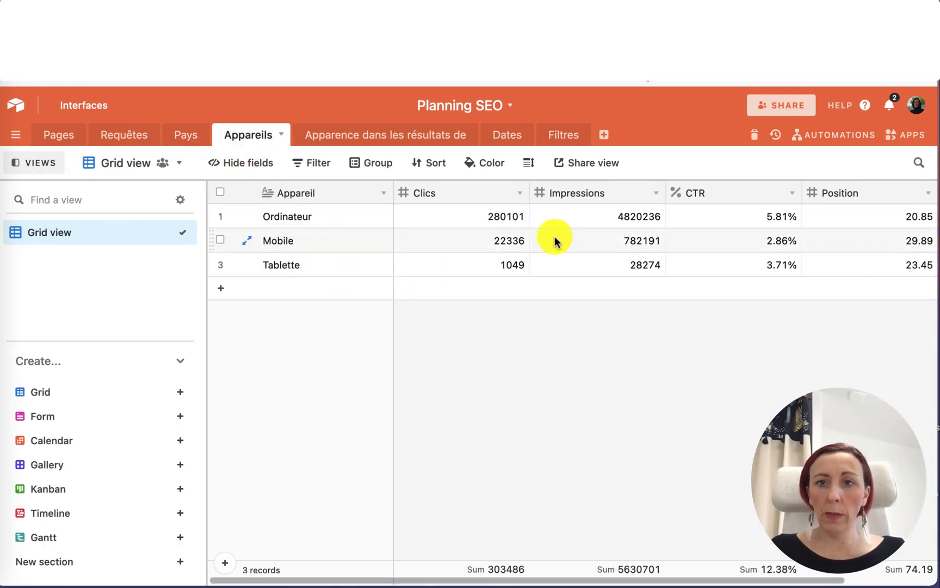
scroll(587, 243, right, 2)
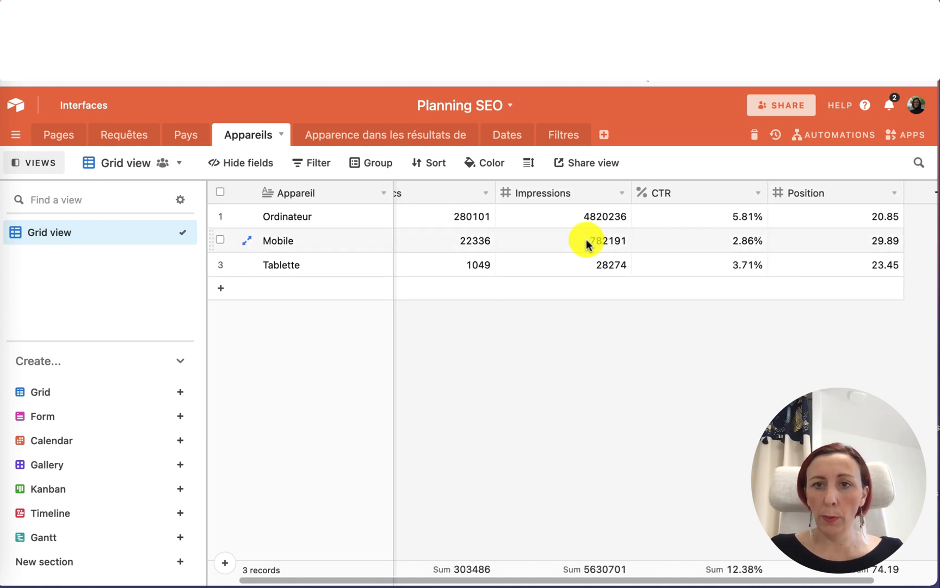
scroll(588, 242, left, 2)
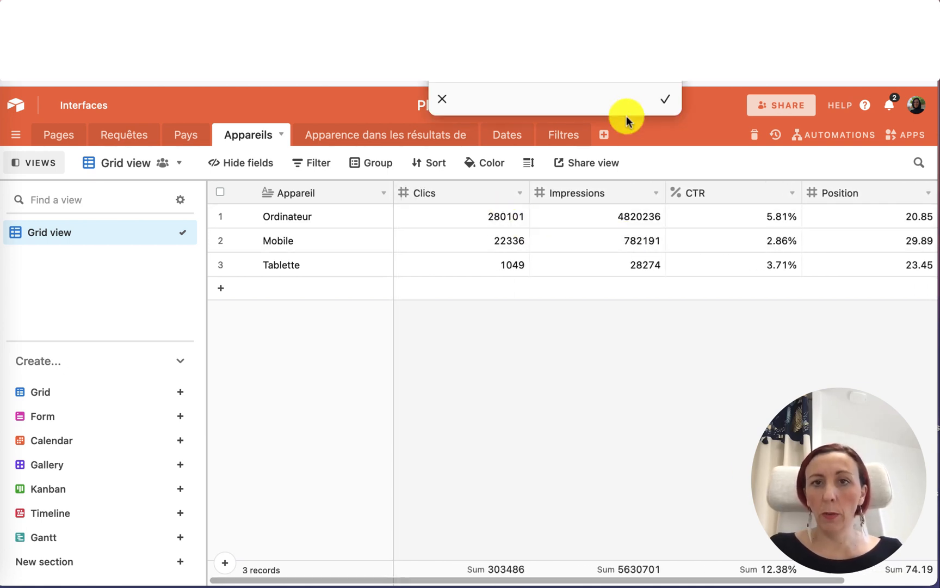
click(664, 106)
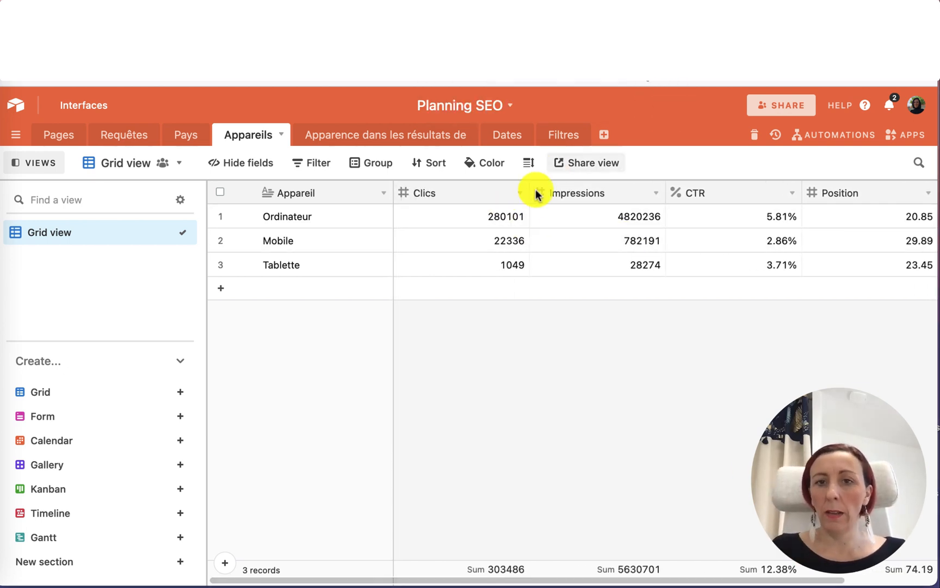
scroll(496, 250, right, 2)
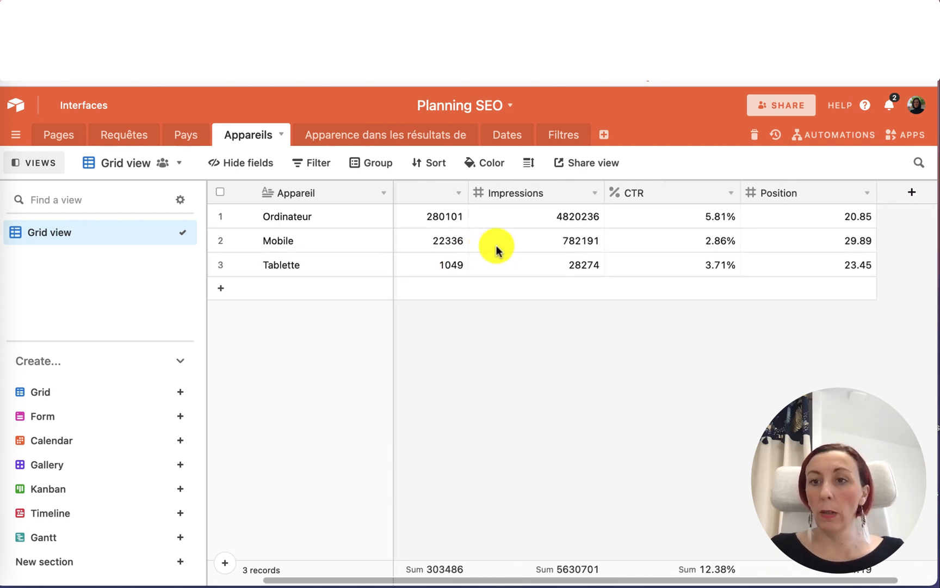
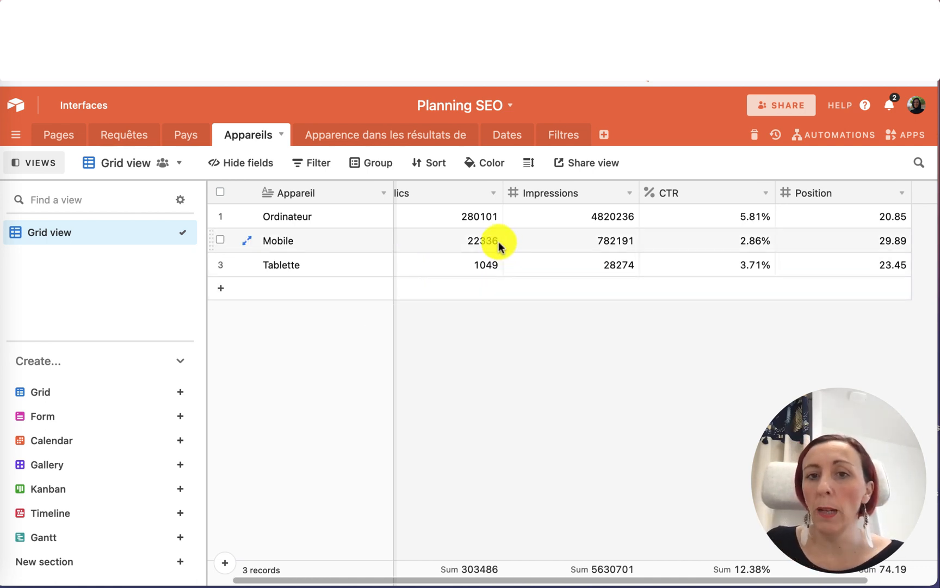
Narrow the Clics, Impressions, CTR and Position columns in the Appareils table.
scroll(493, 221, left, 2)
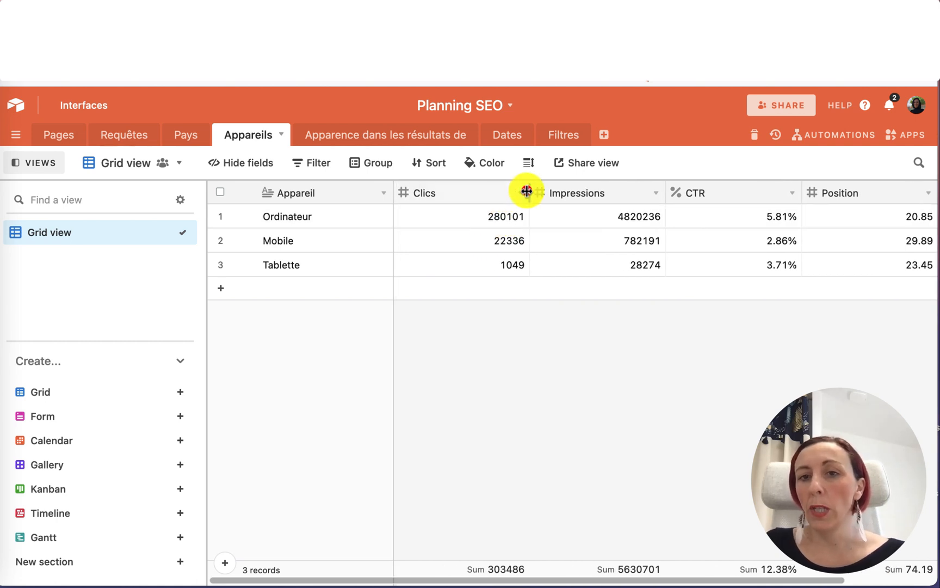
drag(527, 190, 474, 191)
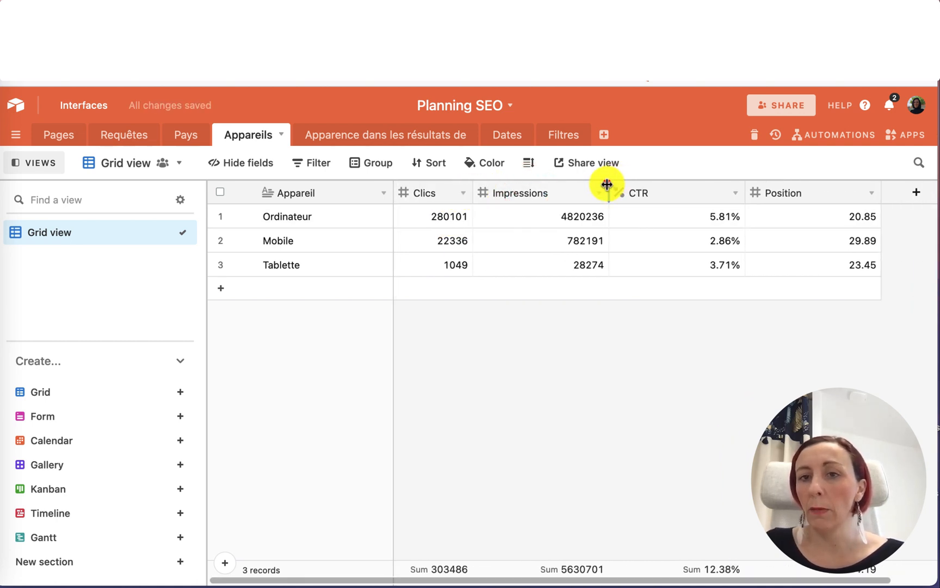
drag(607, 185, 564, 183)
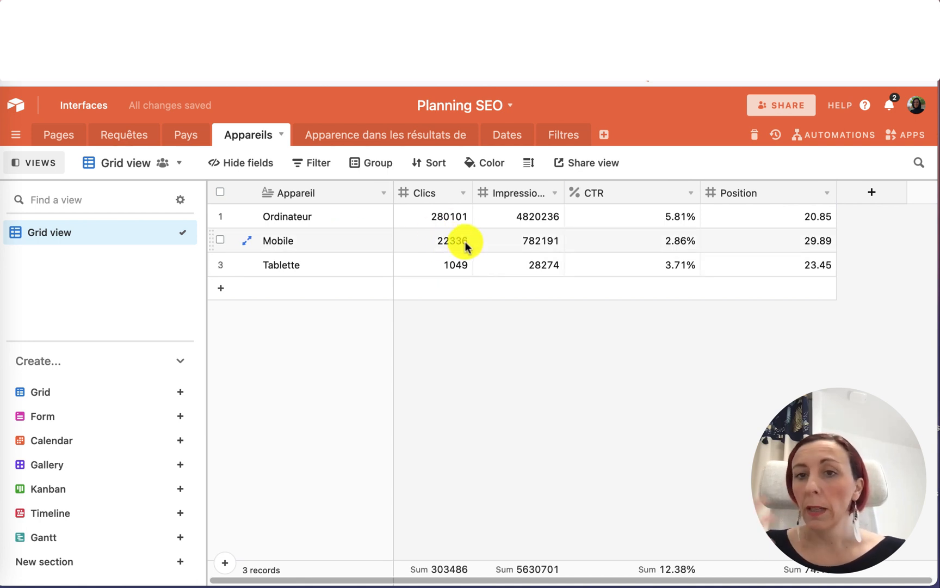
drag(703, 190, 637, 190)
drag(770, 191, 714, 191)
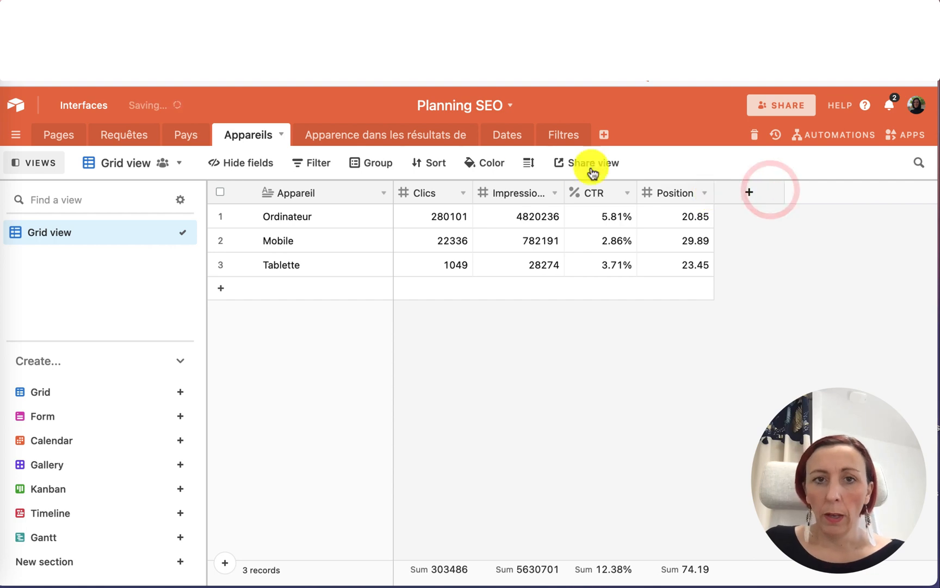
Open the Pages table's Toutes les URL view and scroll through the URL rows around record 350 and their Action and Langue columns.
click(59, 136)
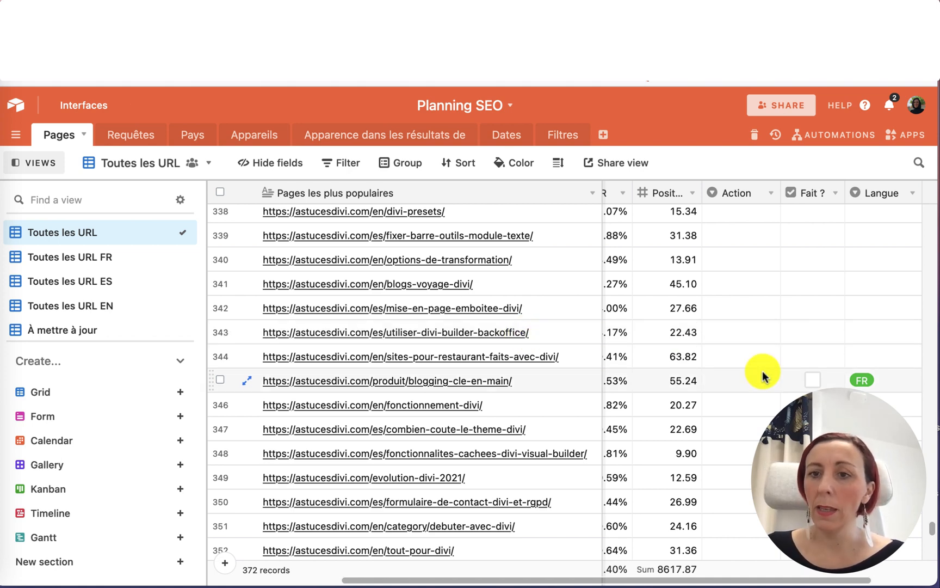
scroll(763, 375, left, 5)
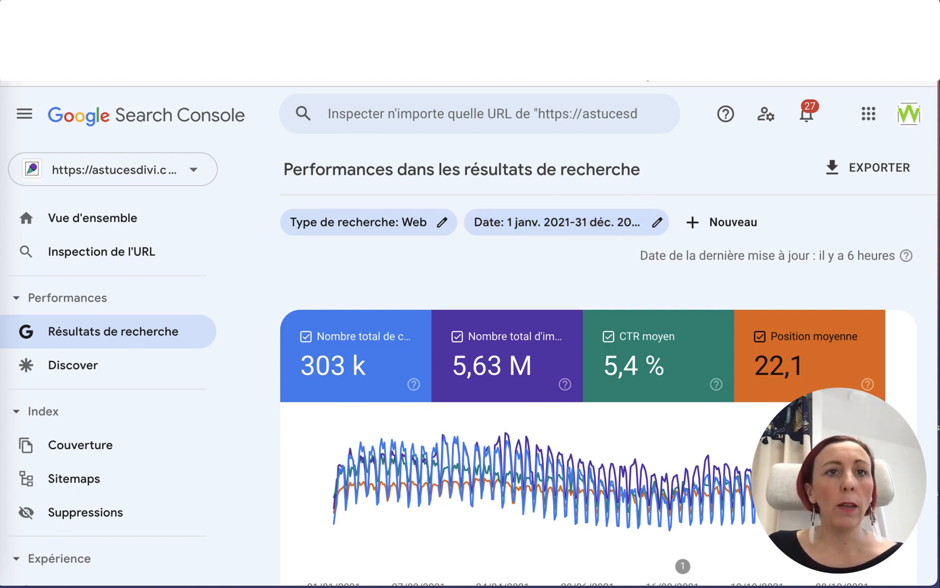
key(ctrl+Tab)
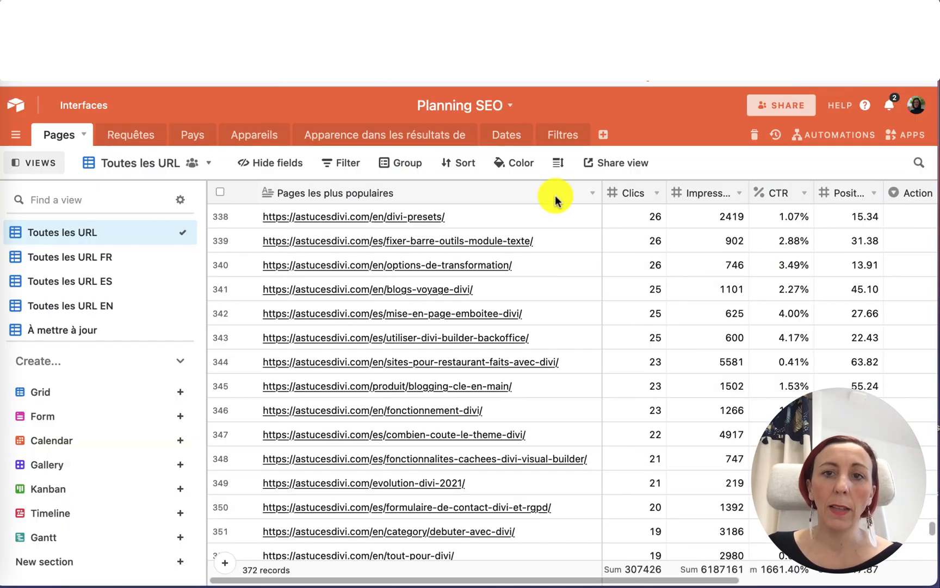
scroll(563, 287, right, 3)
scroll(565, 287, right, 3)
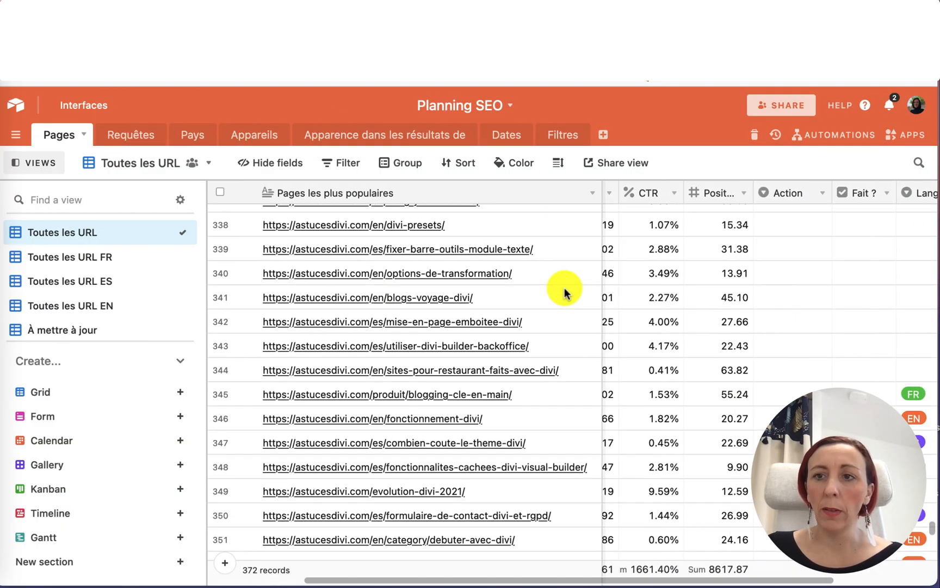
scroll(675, 436, up, 3)
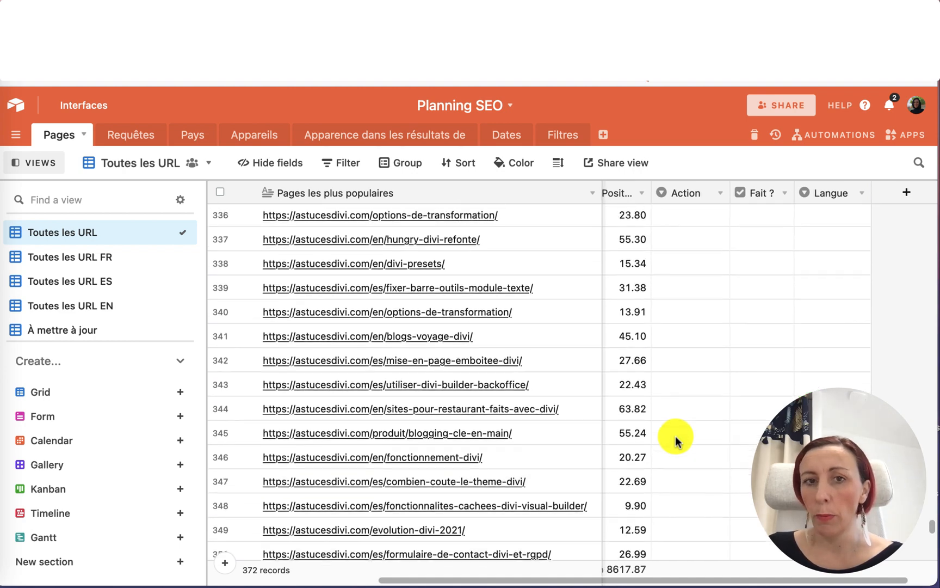
scroll(675, 436, down, 10)
scroll(676, 435, up, 6)
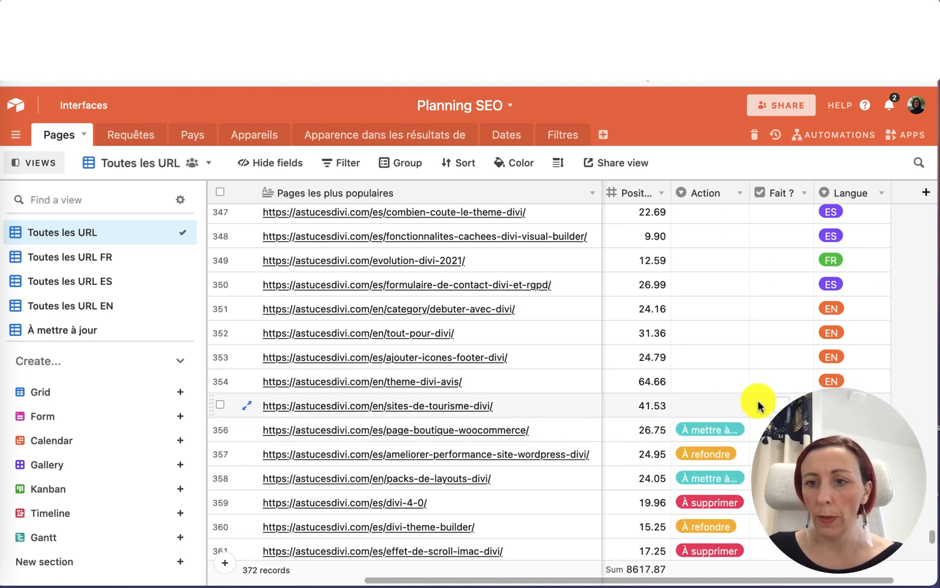
Set the Action of the sites-de-tourisme-divi page to À refondre.
click(722, 404)
click(722, 406)
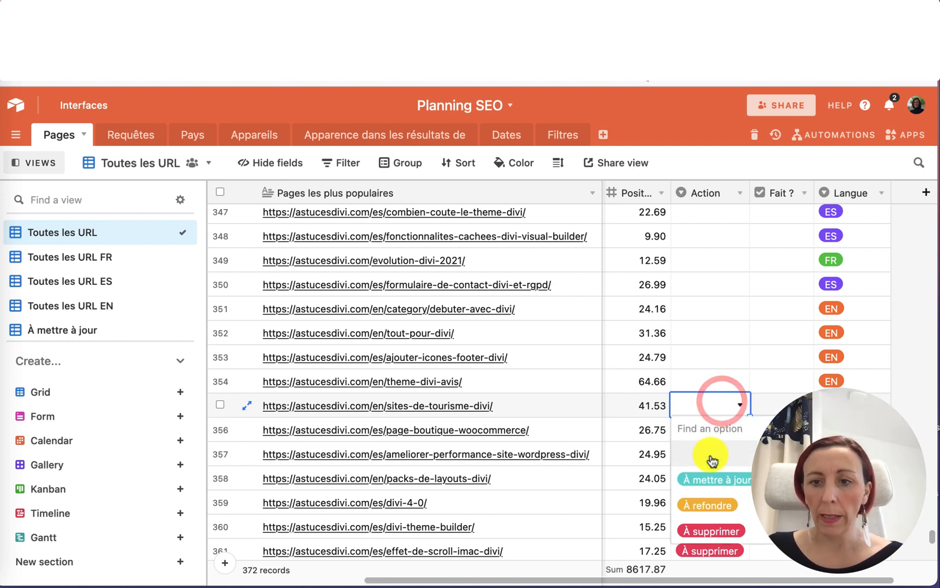
click(713, 508)
Set the Action of the theme-divi-avis page to À mettre à jour.
click(708, 382)
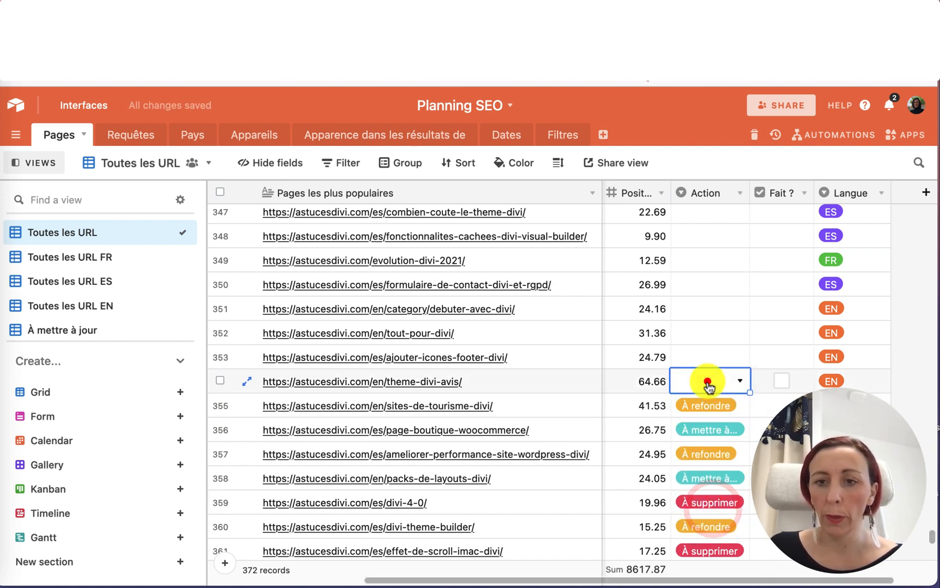
click(708, 383)
click(713, 456)
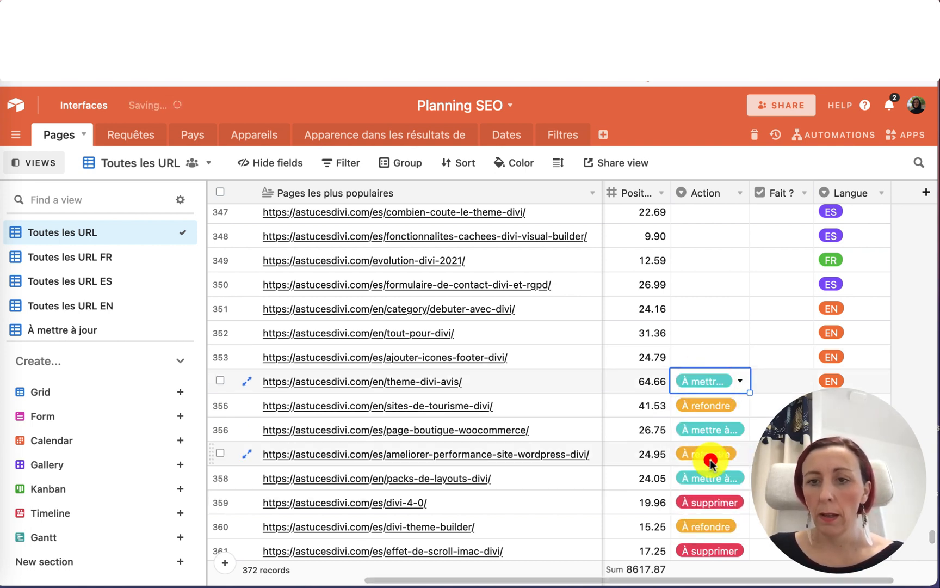
Set the Action of the ajouter-icones-footer-divi page to À mettre à jour, then select the tout-pour-divi page's Action cell.
click(714, 356)
click(715, 357)
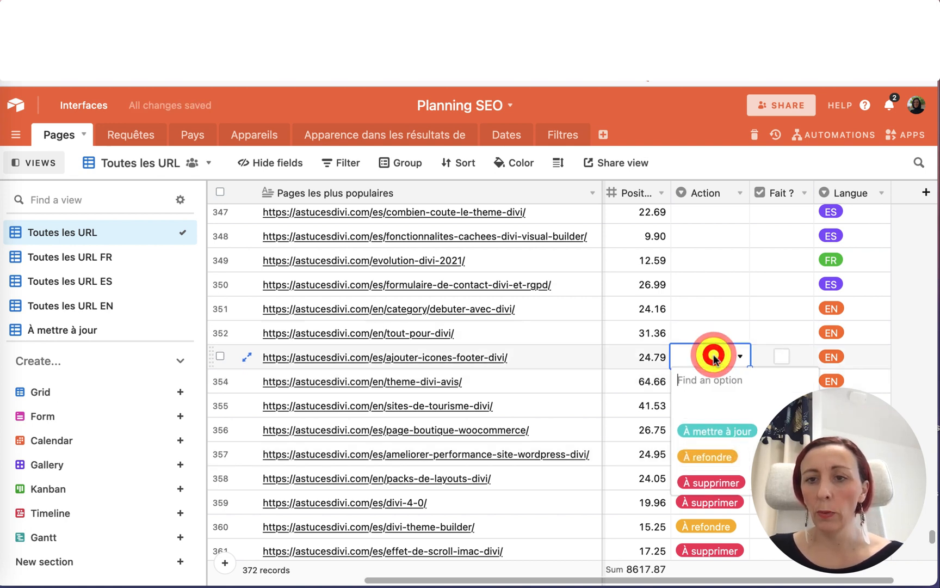
click(714, 433)
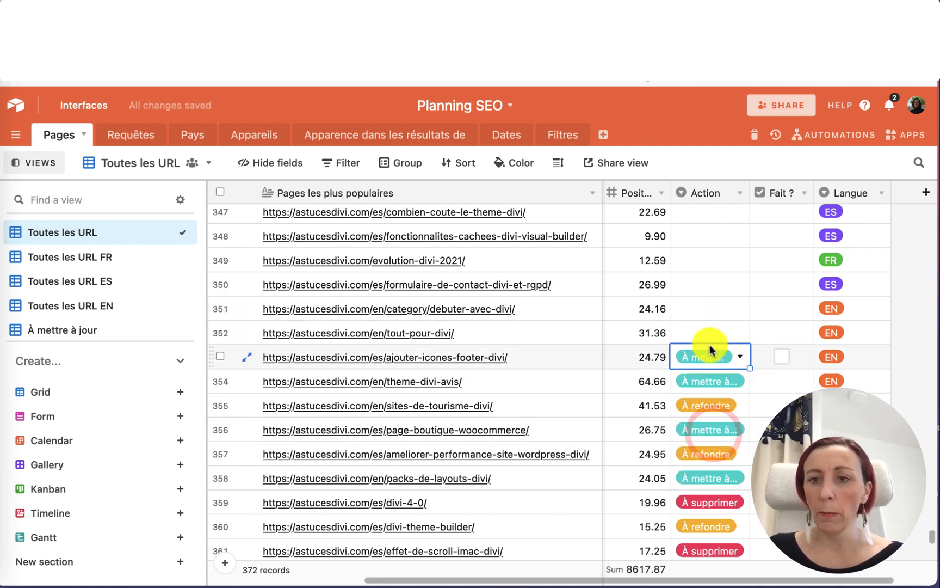
click(709, 332)
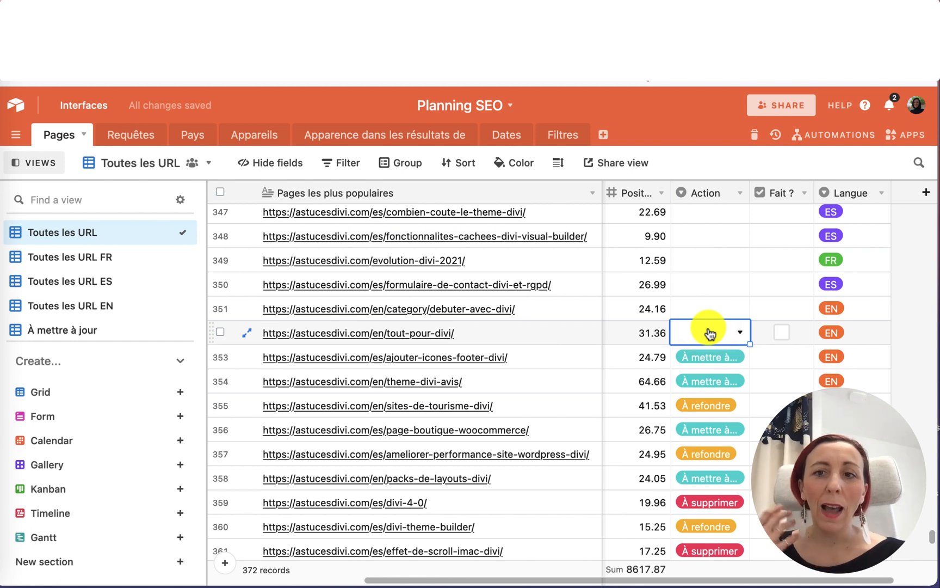